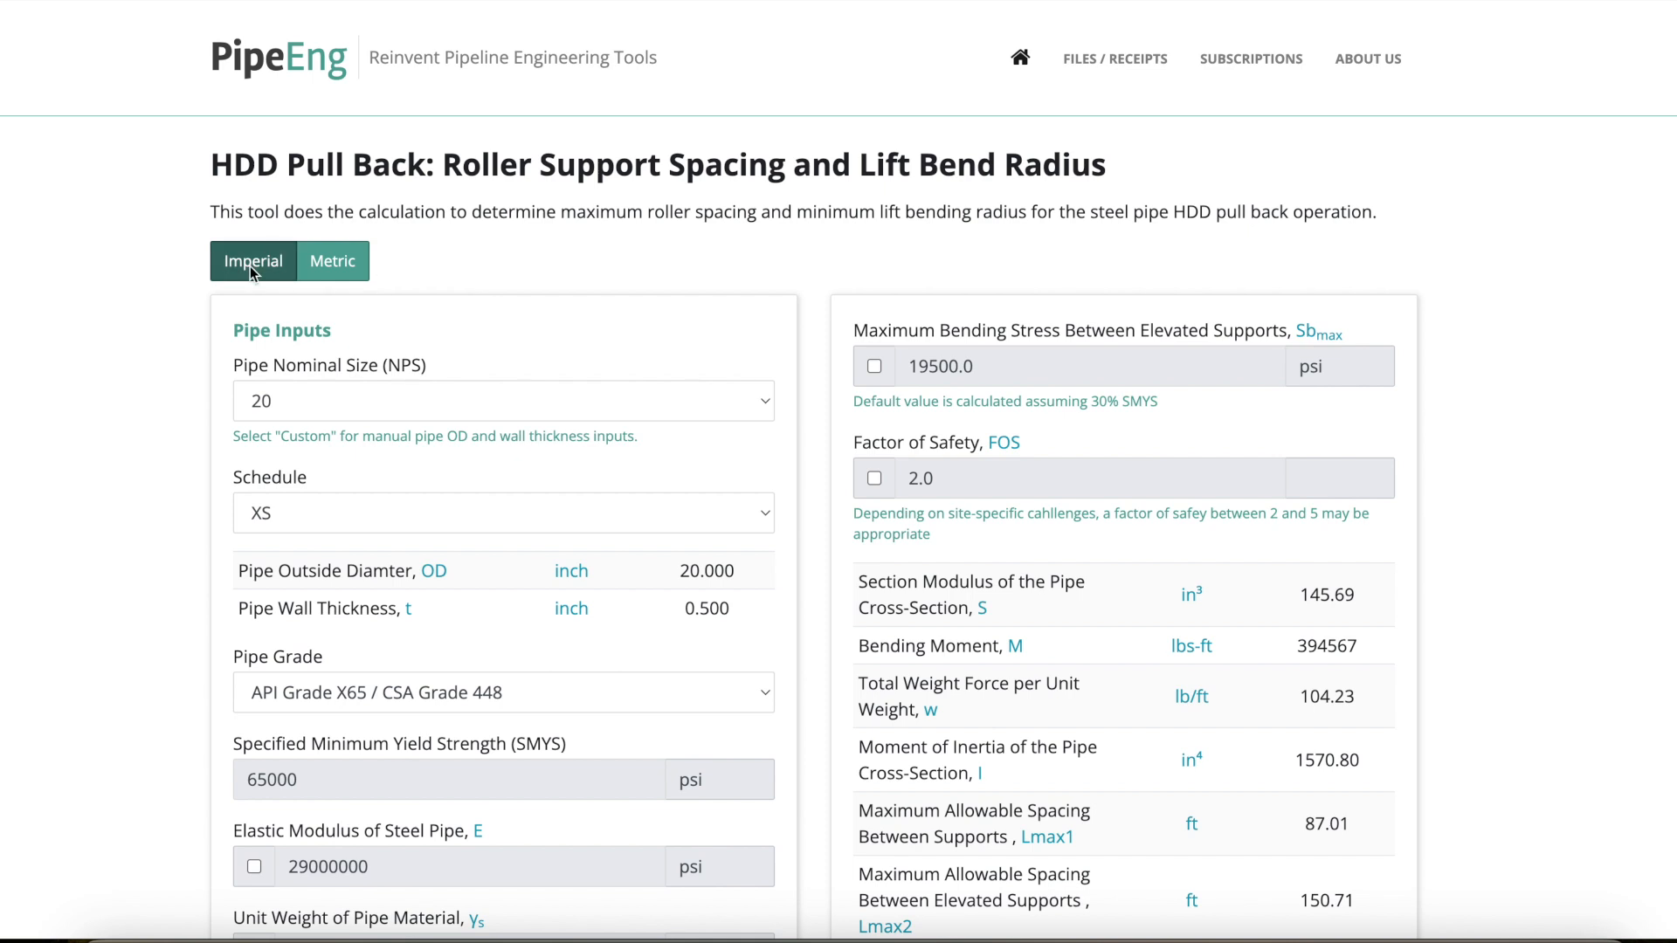
- Switch the calculator's units to metric and back to imperial
{"action": "left_click", "coordinate": [332, 272]}
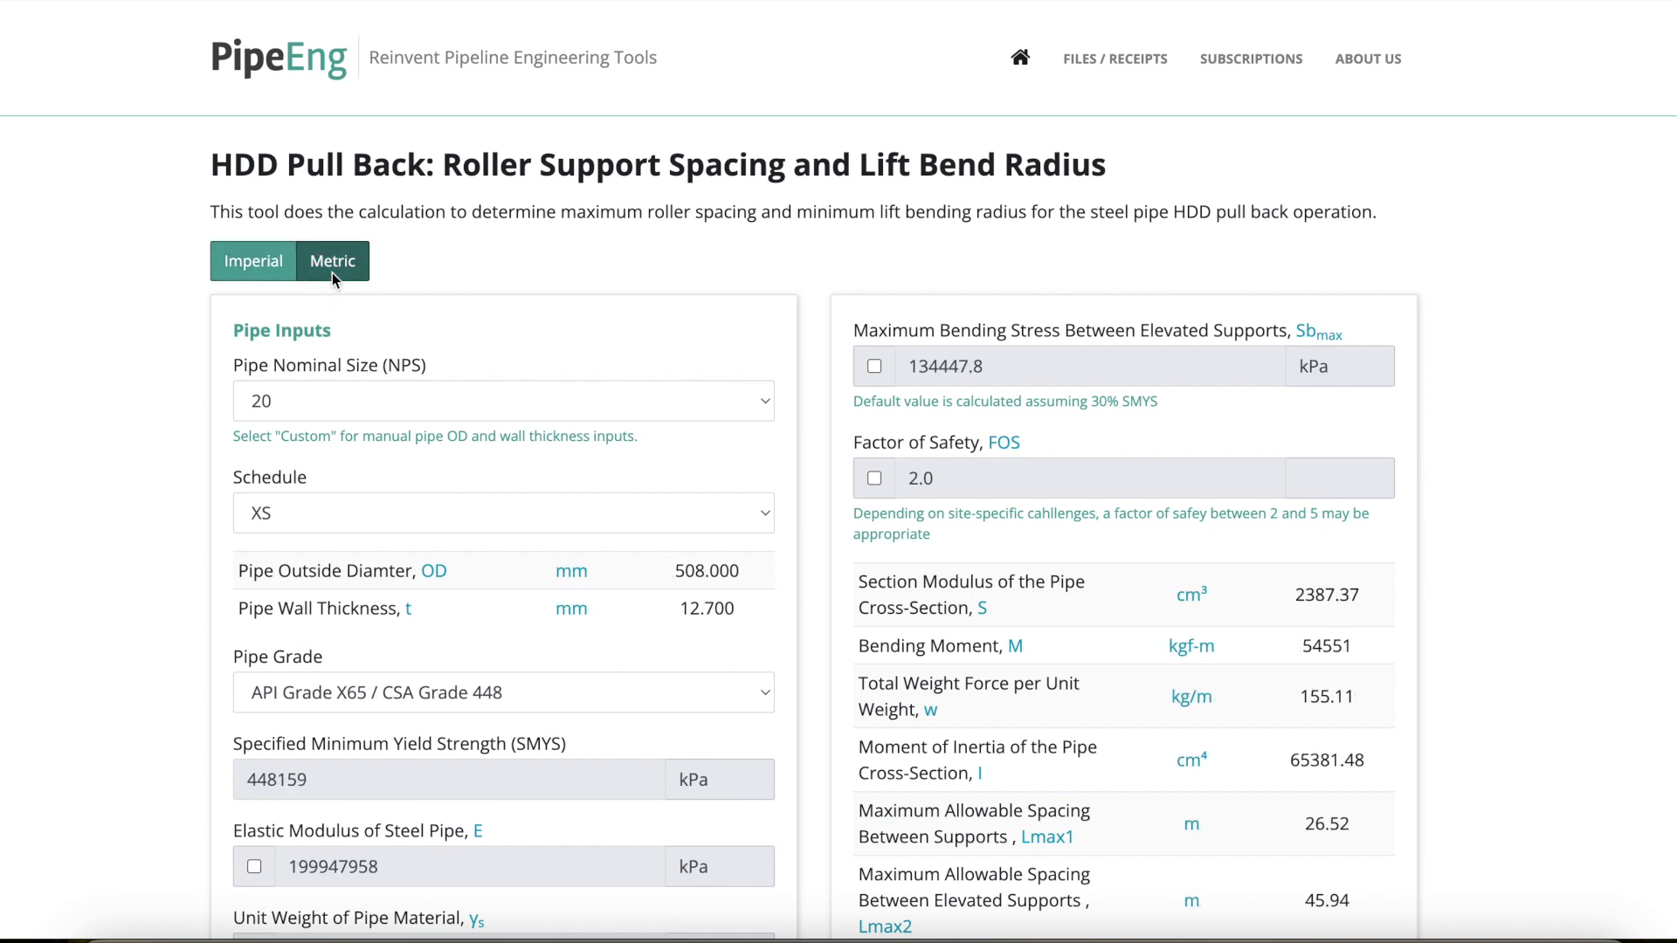
{"action": "left_click", "coordinate": [253, 262]}
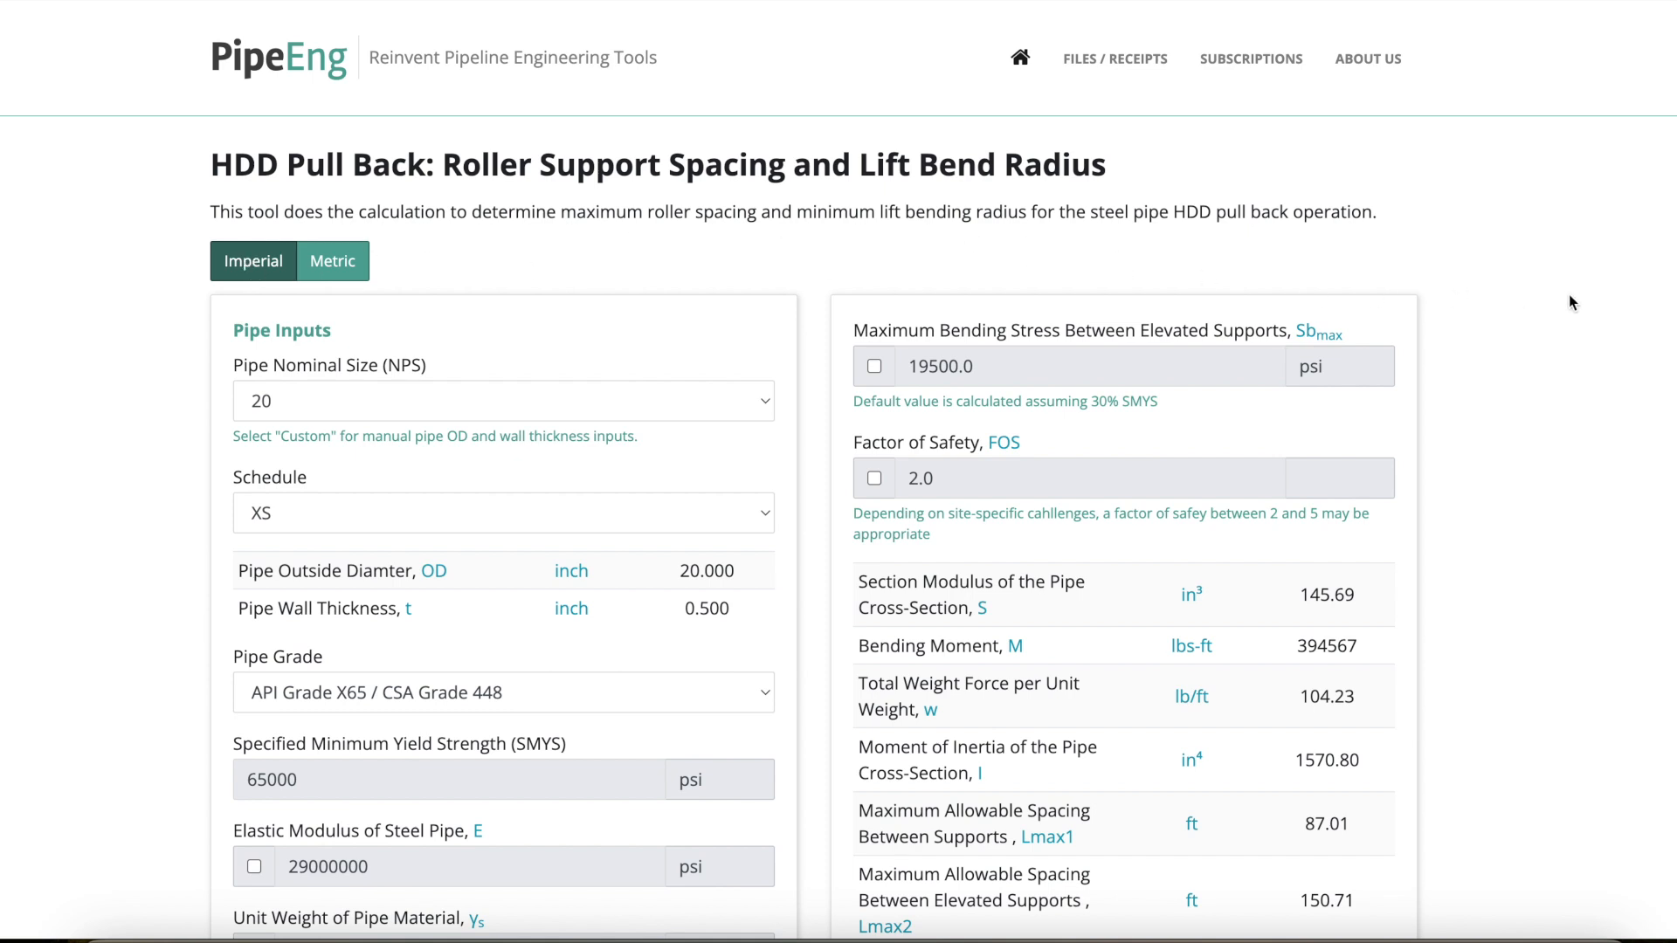
- Look through the available pipe nominal sizes and the schedules offered for NPS 20
{"action": "scroll", "coordinate": [1570, 303], "scroll_direction": "down", "scroll_amount": 1}
{"action": "scroll", "coordinate": [1570, 303], "scroll_direction": "down", "scroll_amount": 2}
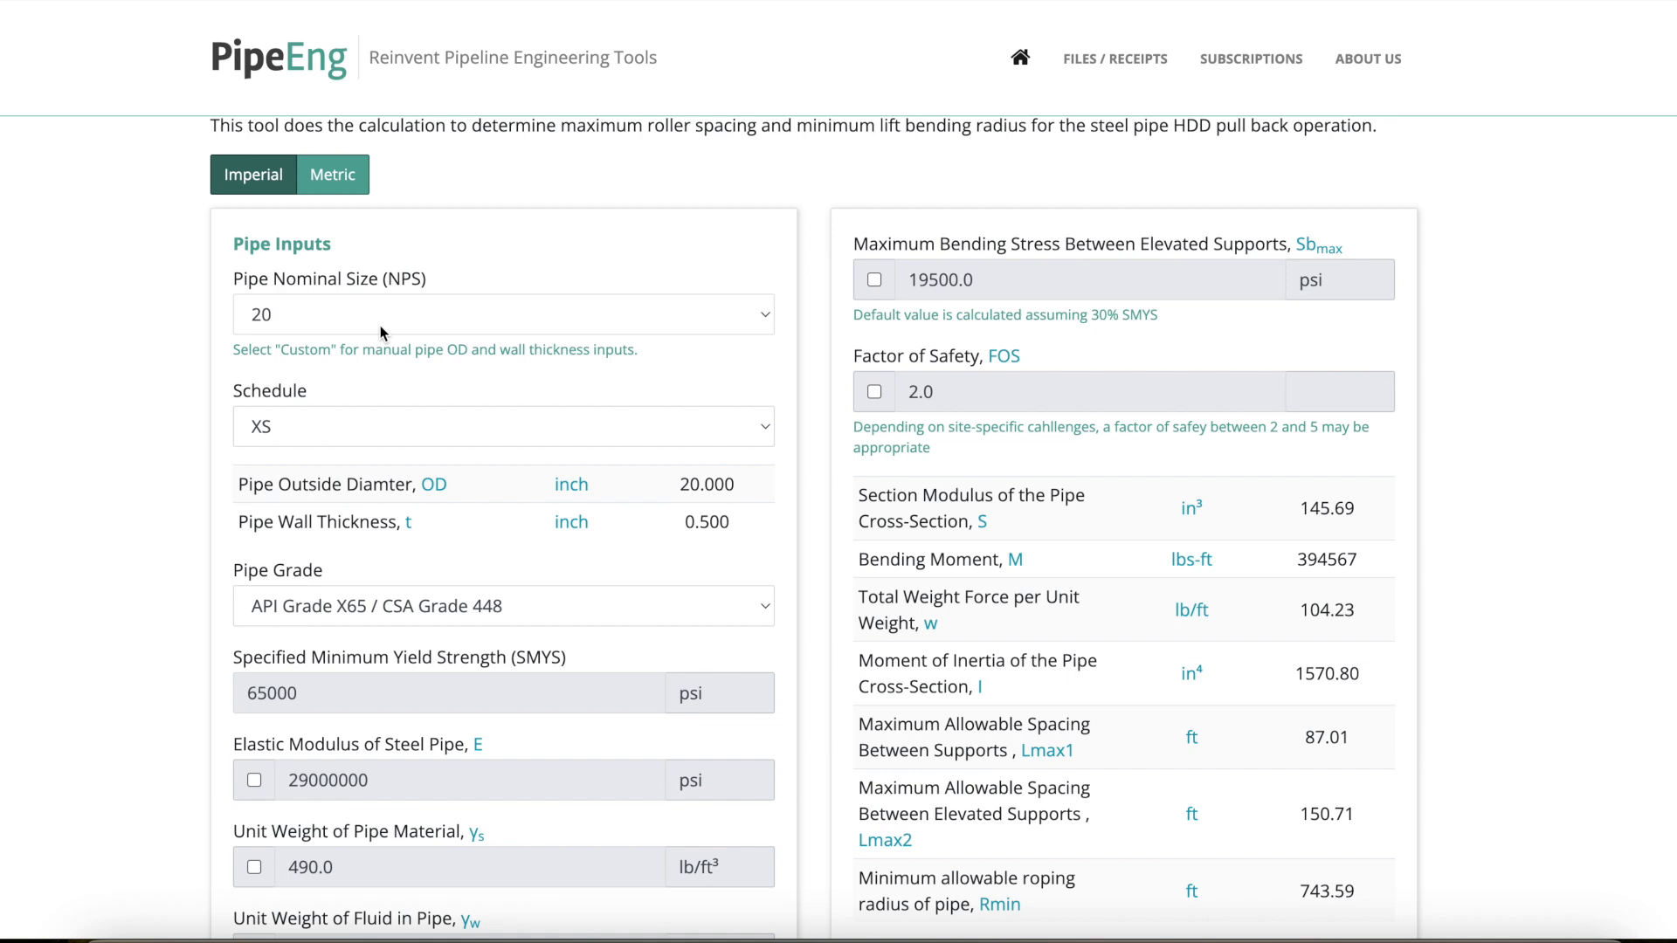
{"action": "left_click", "coordinate": [528, 312]}
{"action": "scroll", "coordinate": [454, 293], "scroll_direction": "up", "scroll_amount": 3}
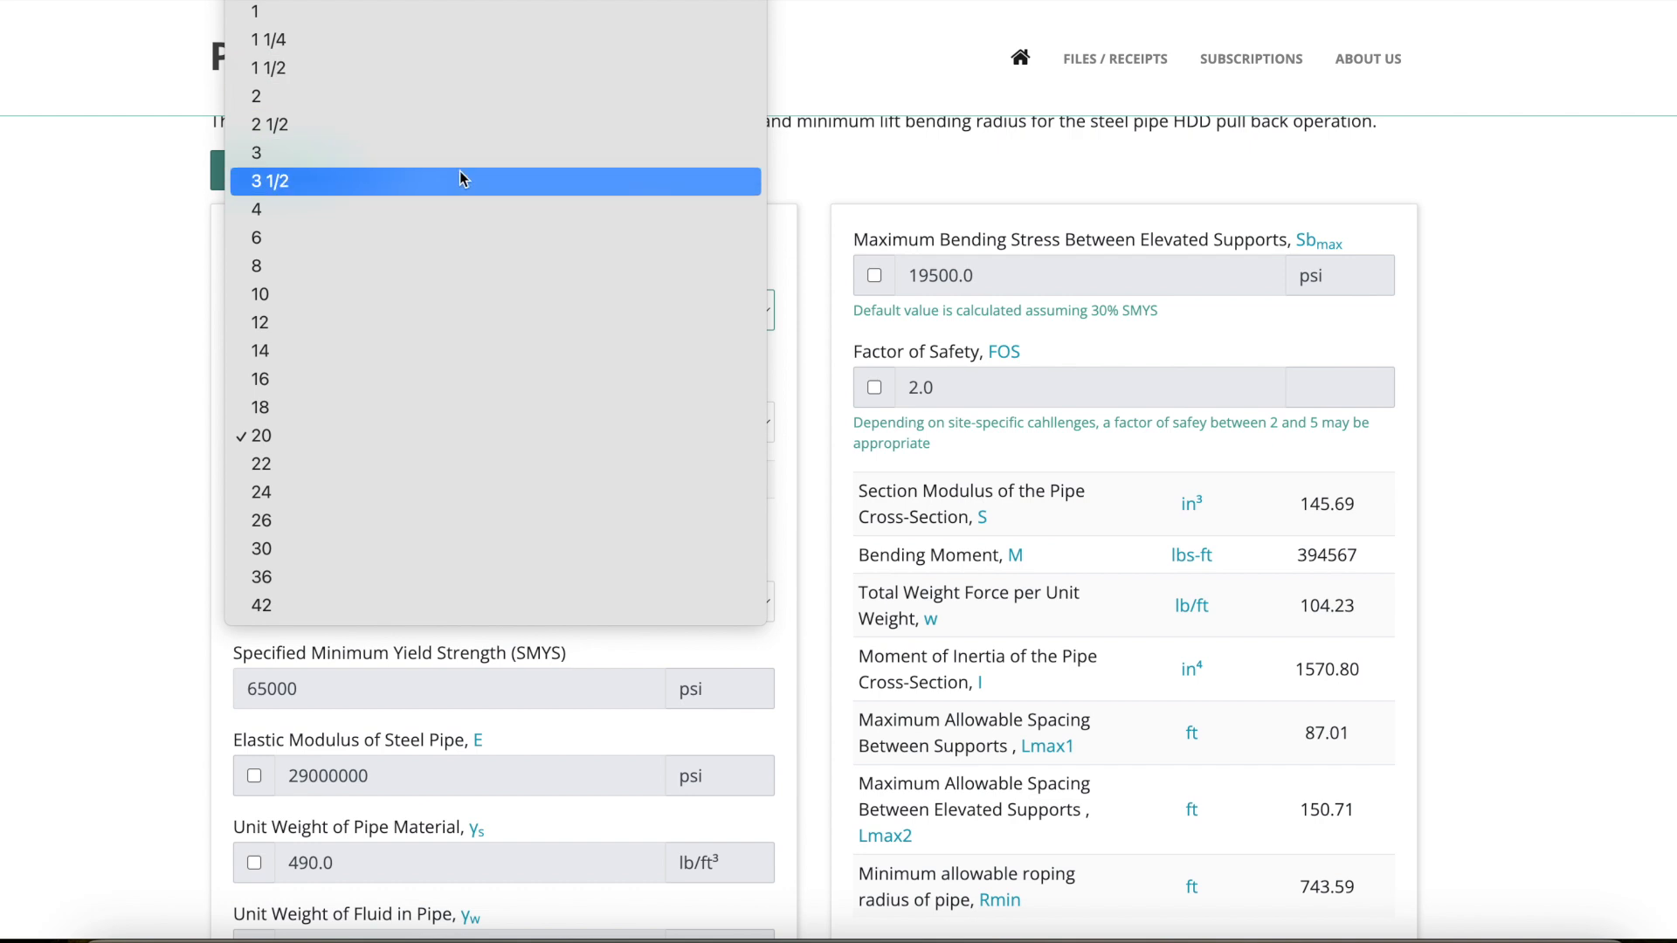
{"action": "left_click", "coordinate": [165, 453]}
{"action": "left_click", "coordinate": [377, 437]}
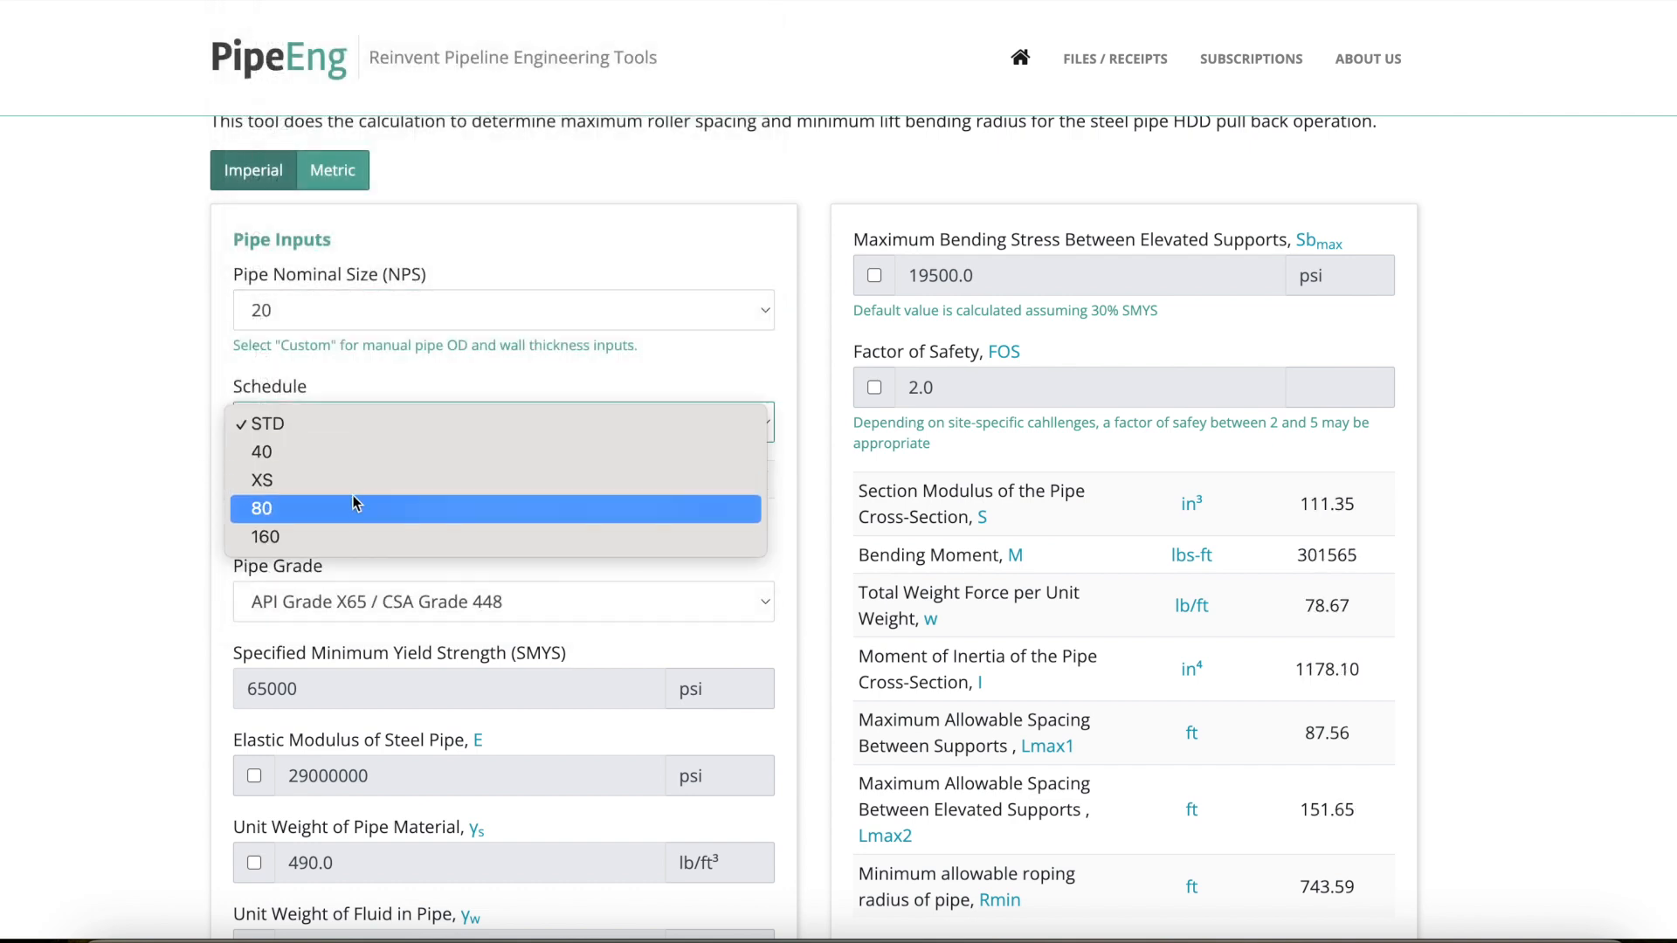
{"action": "left_click", "coordinate": [147, 418]}
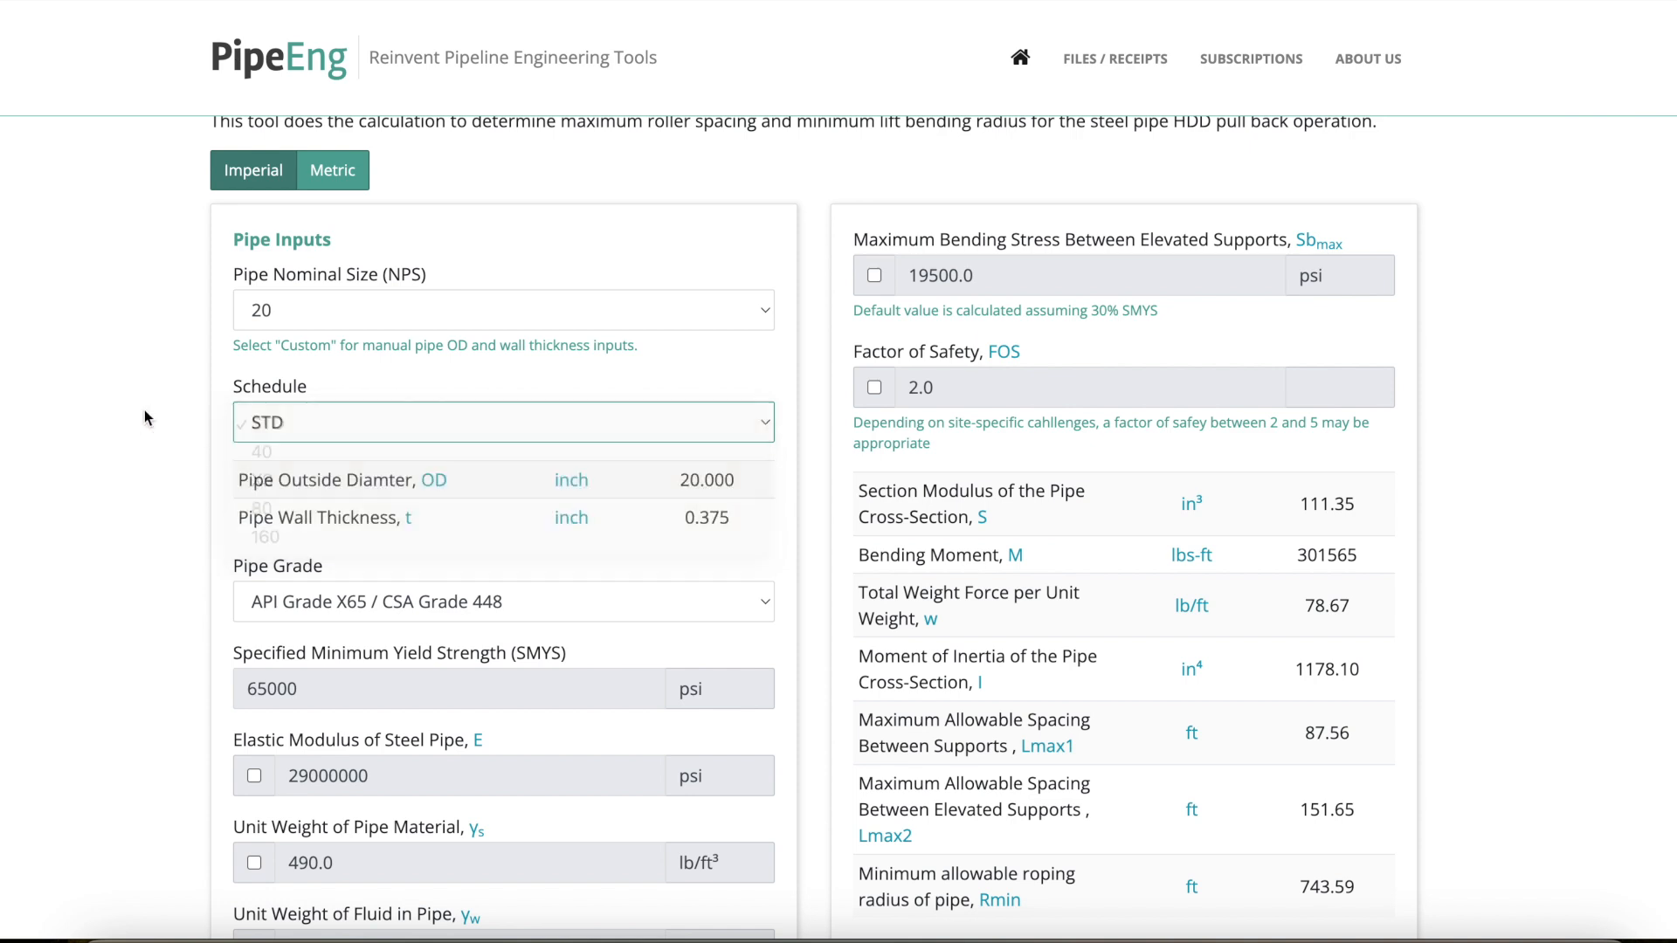
- Set the pipe nominal size to Custom to allow manual diameter and wall thickness values
{"action": "left_click", "coordinate": [380, 315]}
{"action": "scroll", "coordinate": [422, 280], "scroll_direction": "up", "scroll_amount": 2}
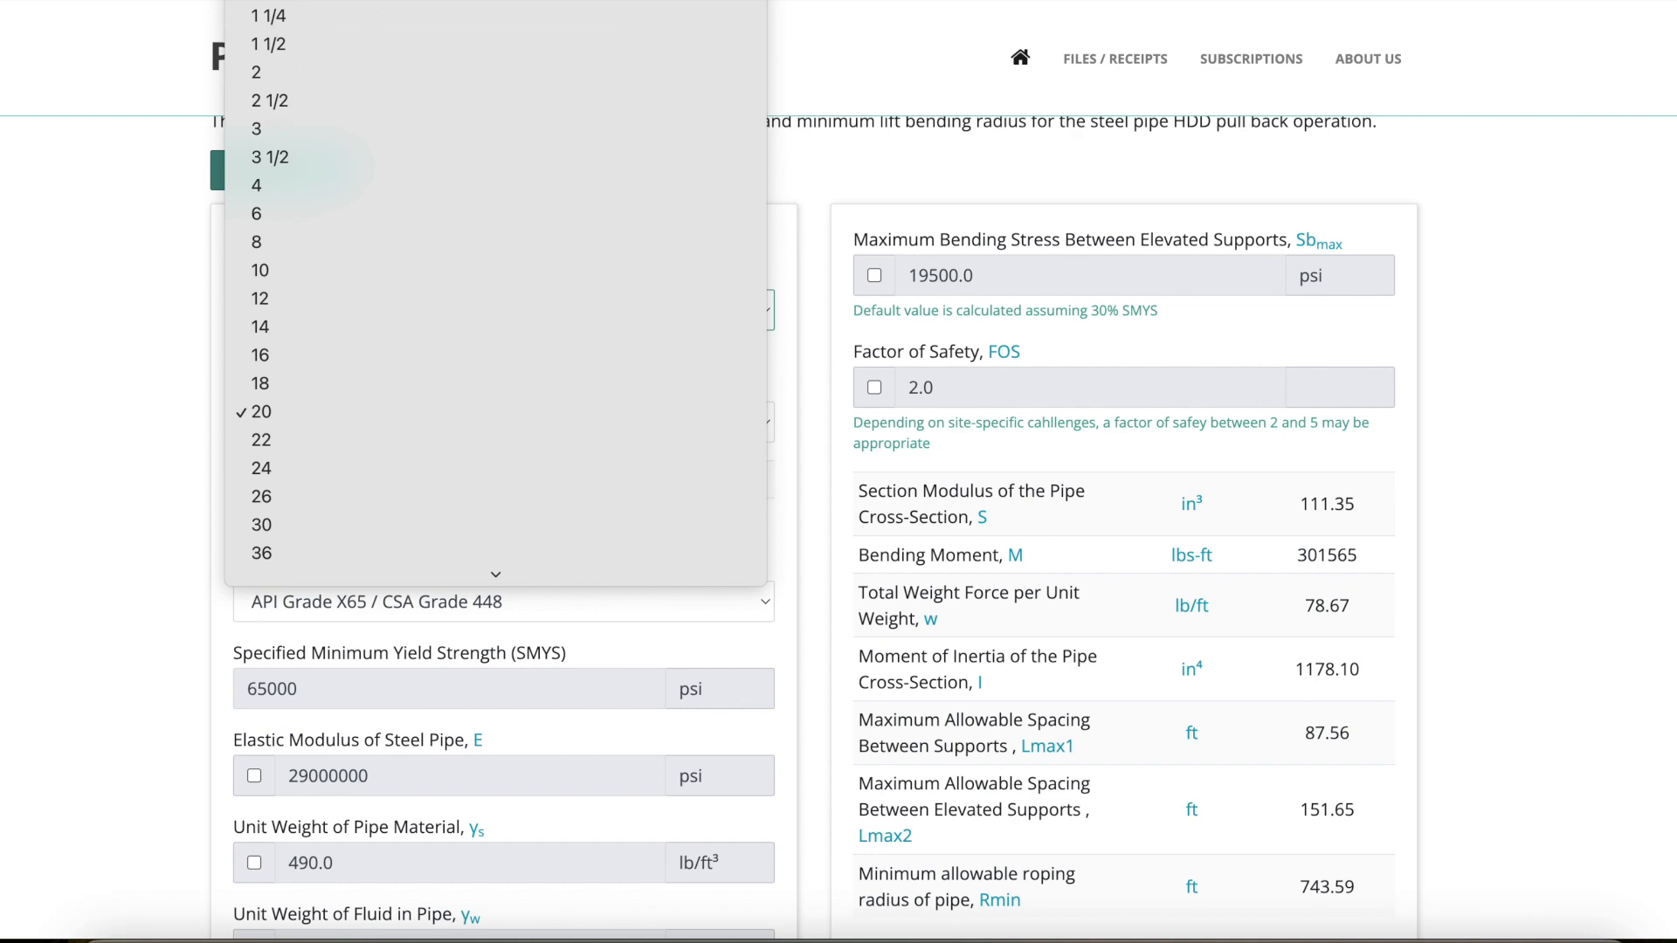
{"action": "left_click", "coordinate": [288, 2]}
- Set the pipe outside diameter to 24 inches
{"action": "left_click", "coordinate": [311, 418]}
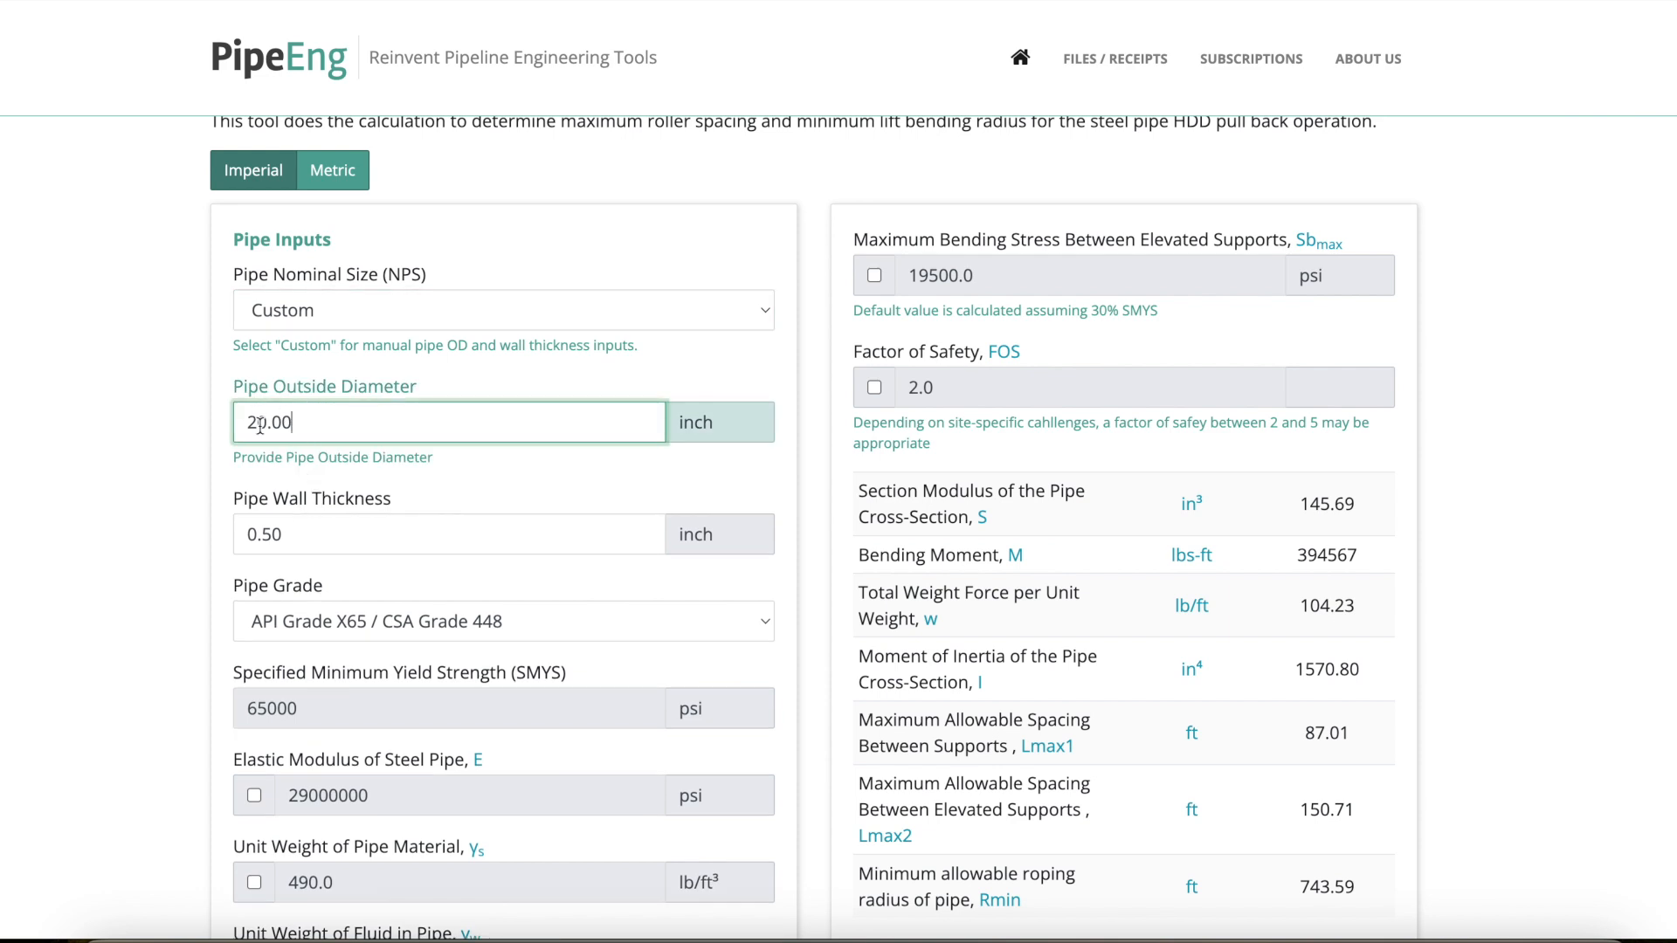
{"action": "scroll", "coordinate": [288, 428], "scroll_direction": "down", "scroll_amount": 1}
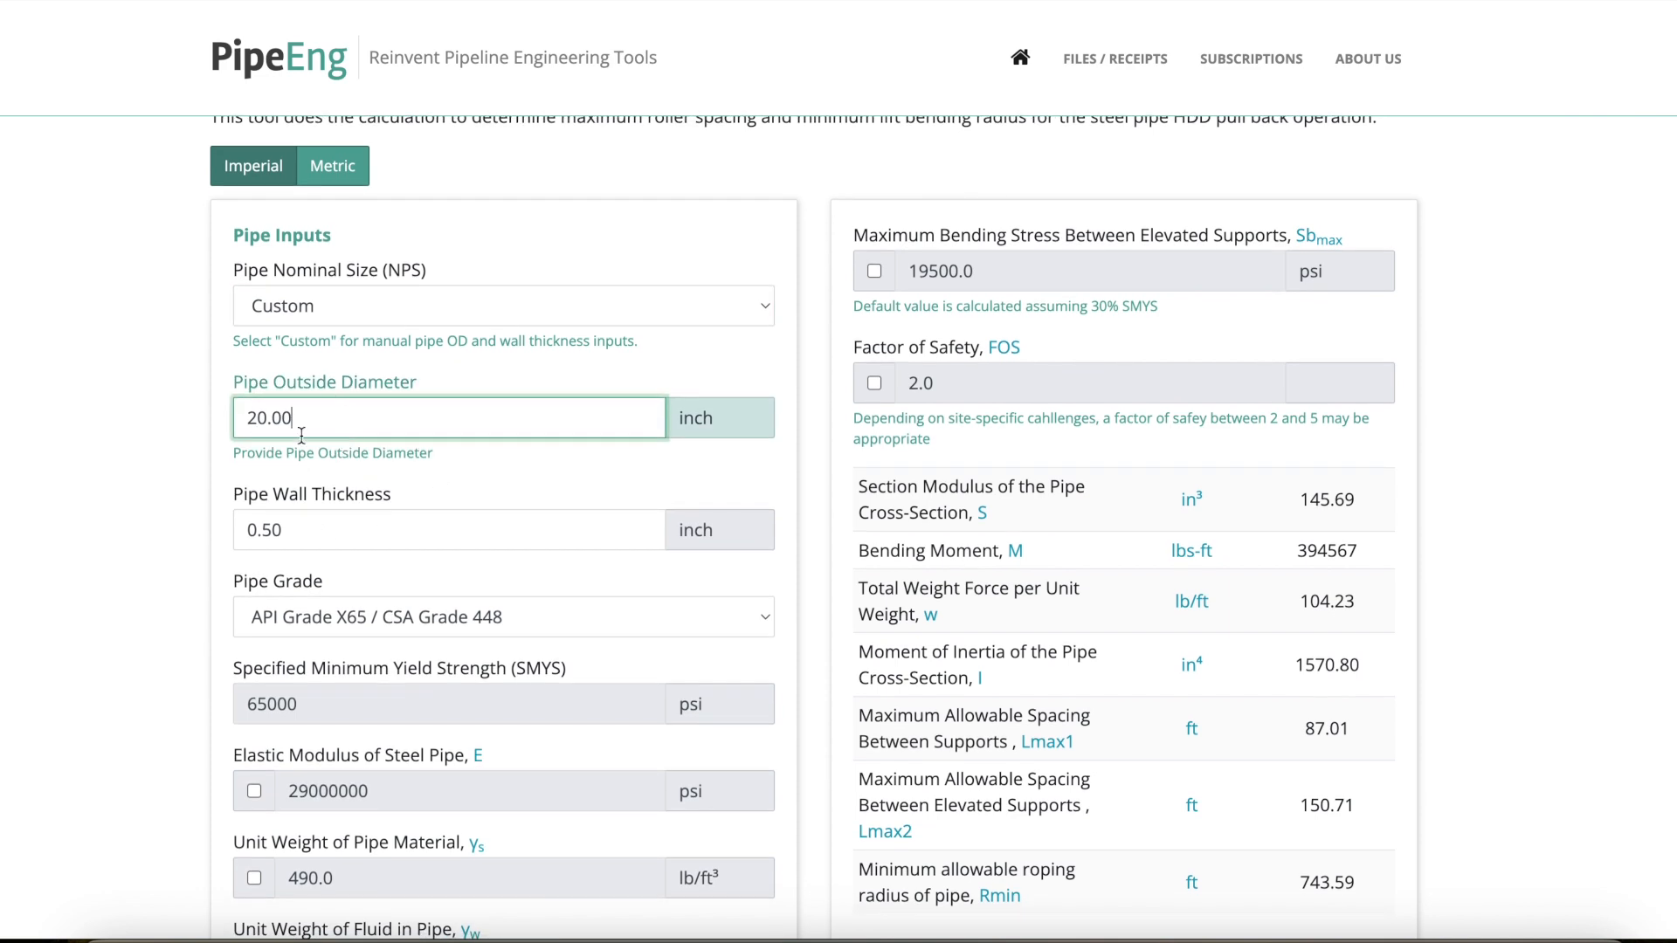
{"action": "scroll", "coordinate": [301, 435], "scroll_direction": "down", "scroll_amount": 1}
{"action": "left_click_drag", "start_coordinate": [320, 376], "coordinate": [201, 374]}
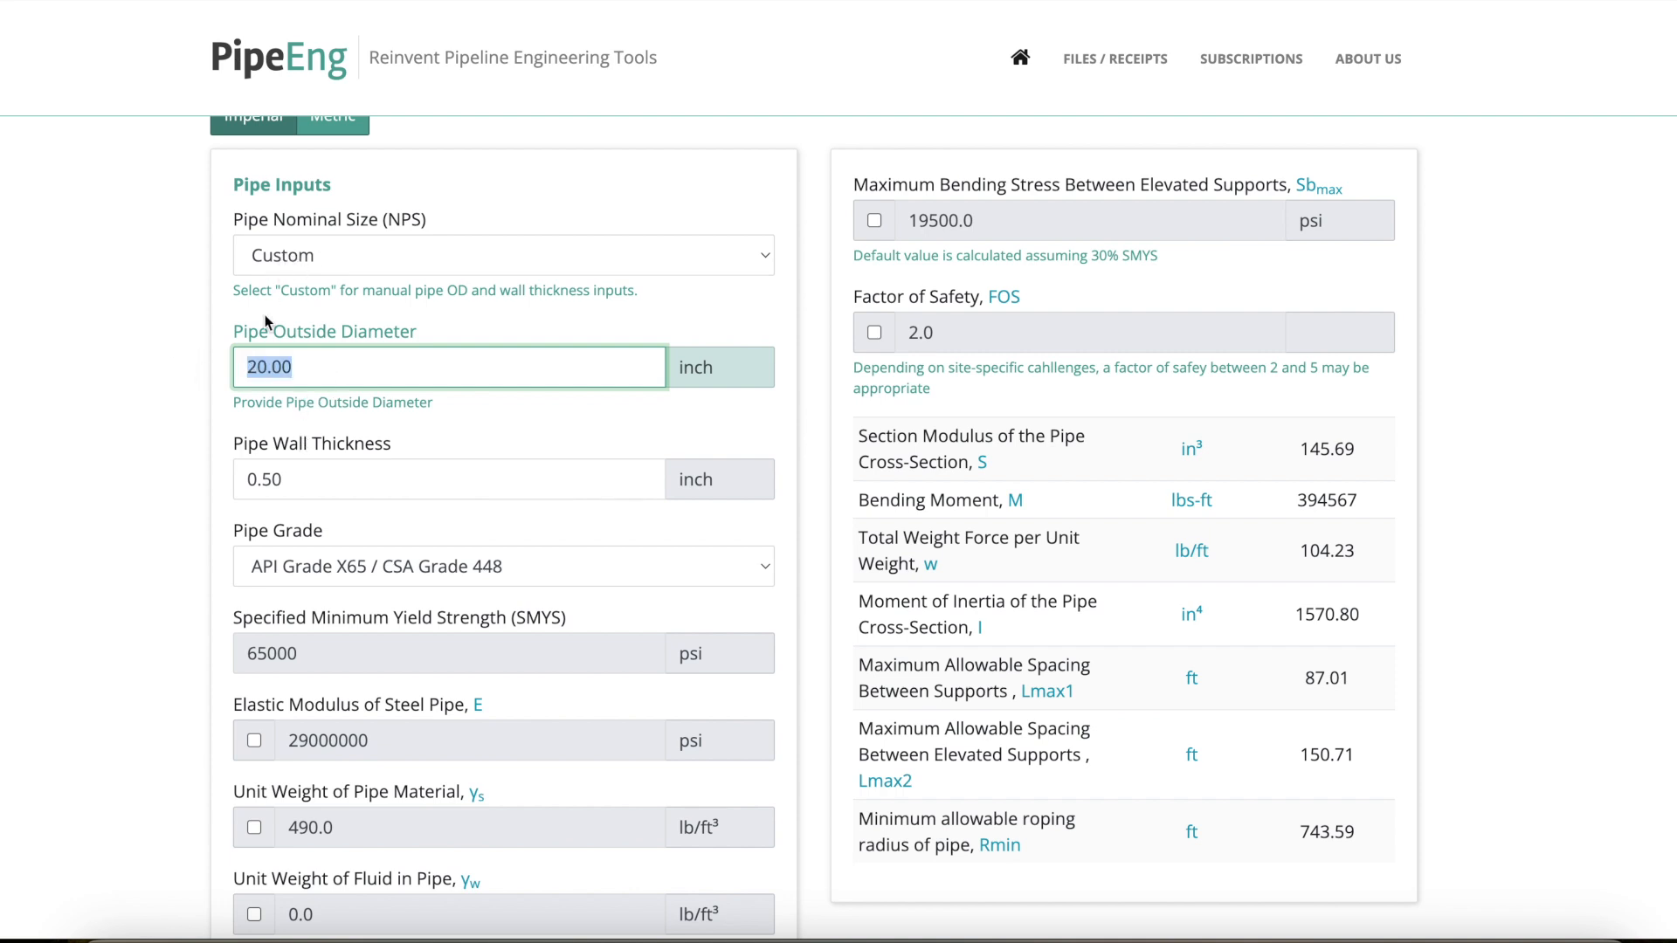
{"action": "left_click_drag", "start_coordinate": [308, 359], "coordinate": [119, 345]}
{"action": "type", "text": "24"}
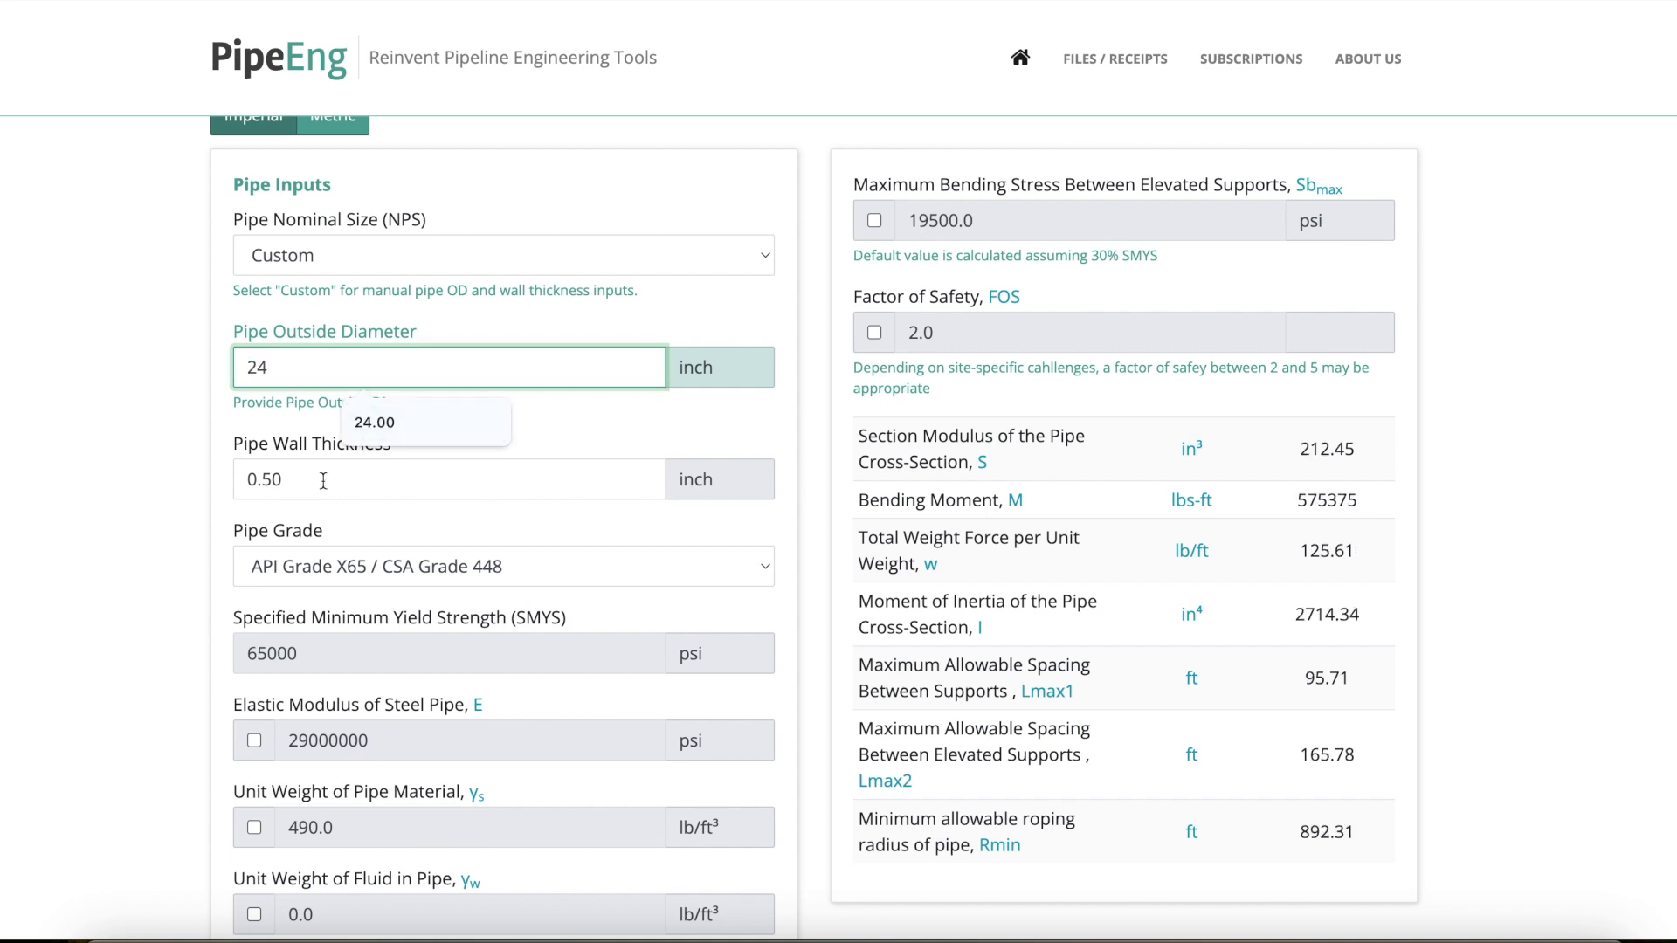
- Set the pipe wall thickness to 0.375 inch
{"action": "left_click", "coordinate": [330, 483]}
{"action": "left_click_drag", "start_coordinate": [348, 456], "coordinate": [99, 432]}
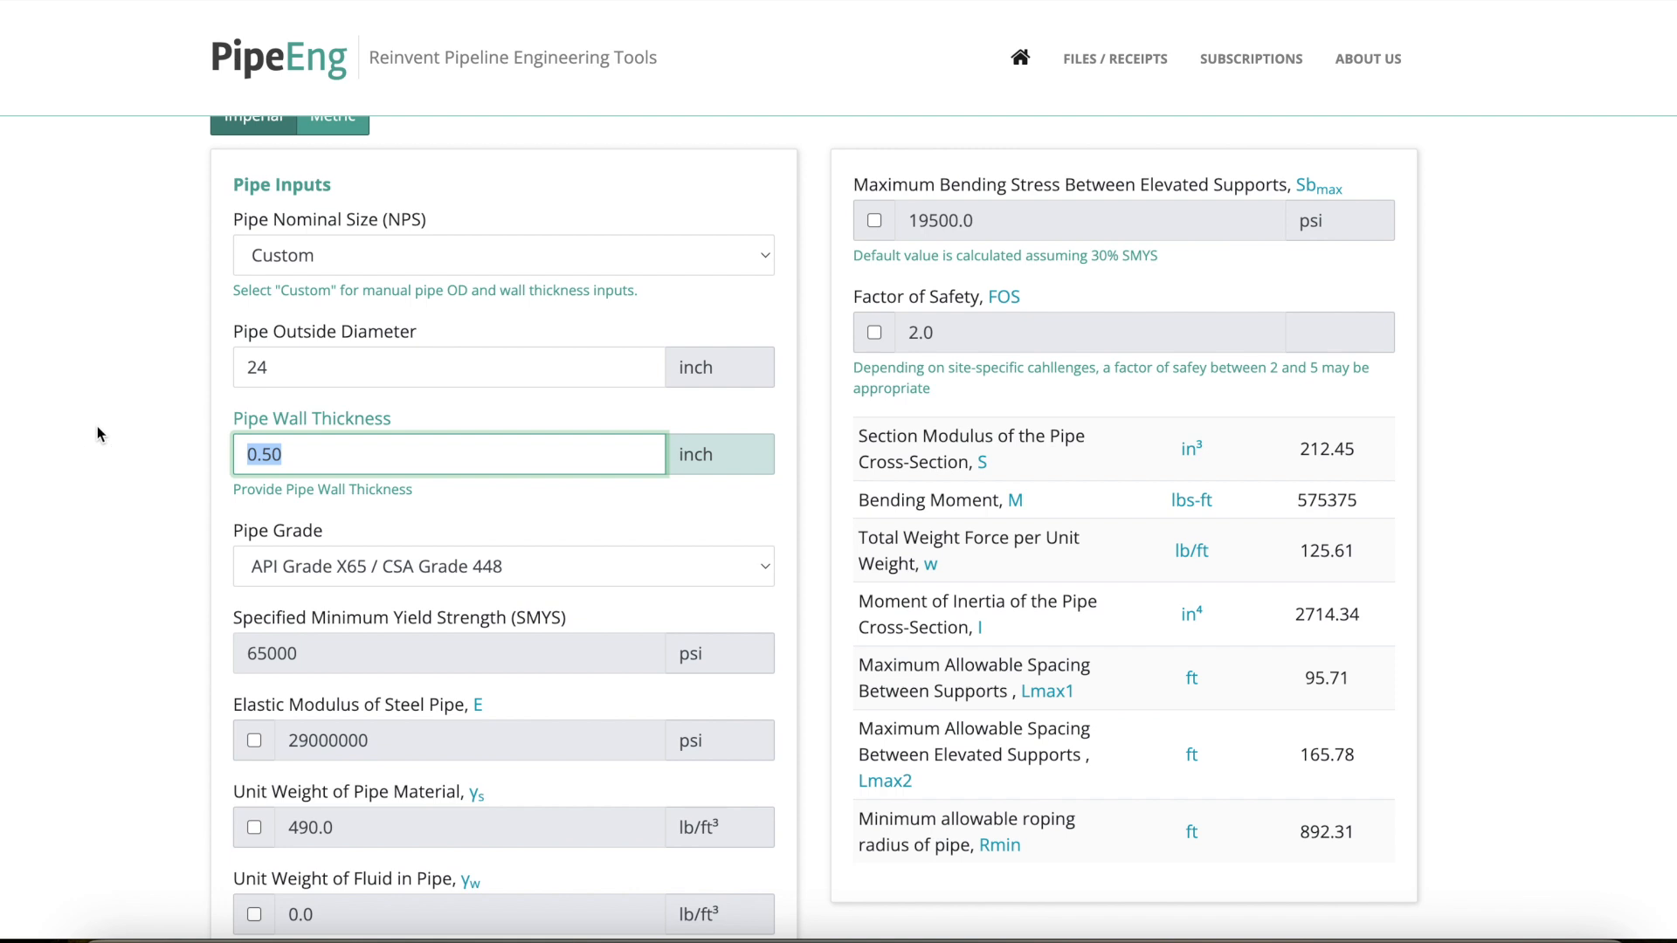
{"action": "type", "text": "0."}
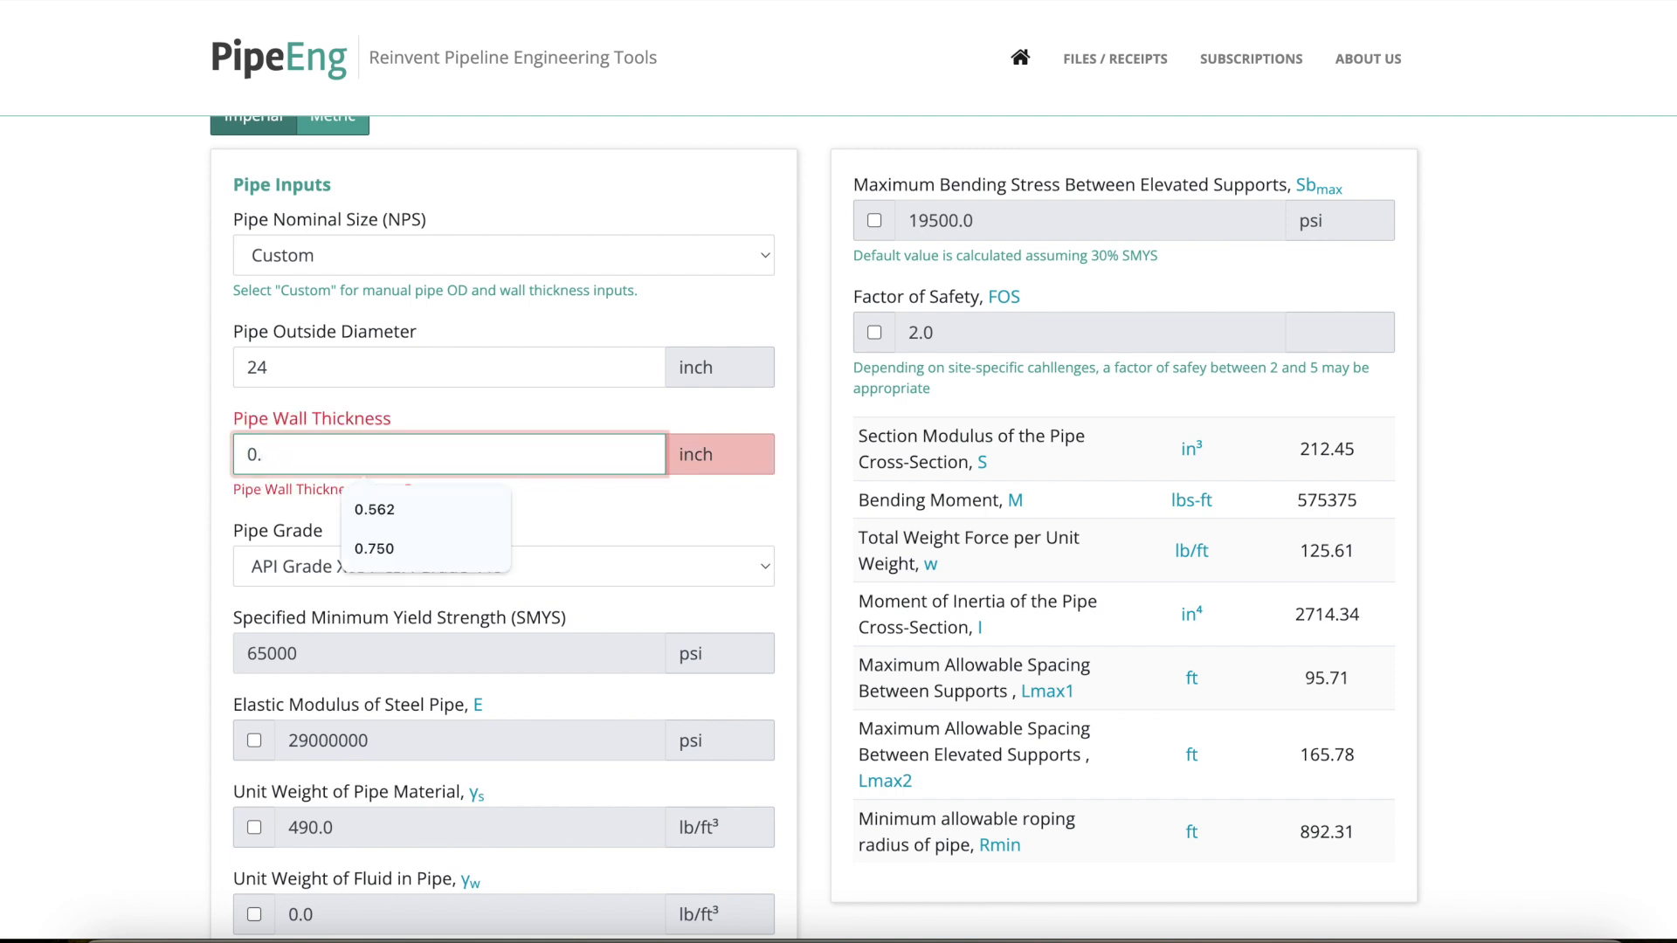
{"action": "type", "text": "375"}
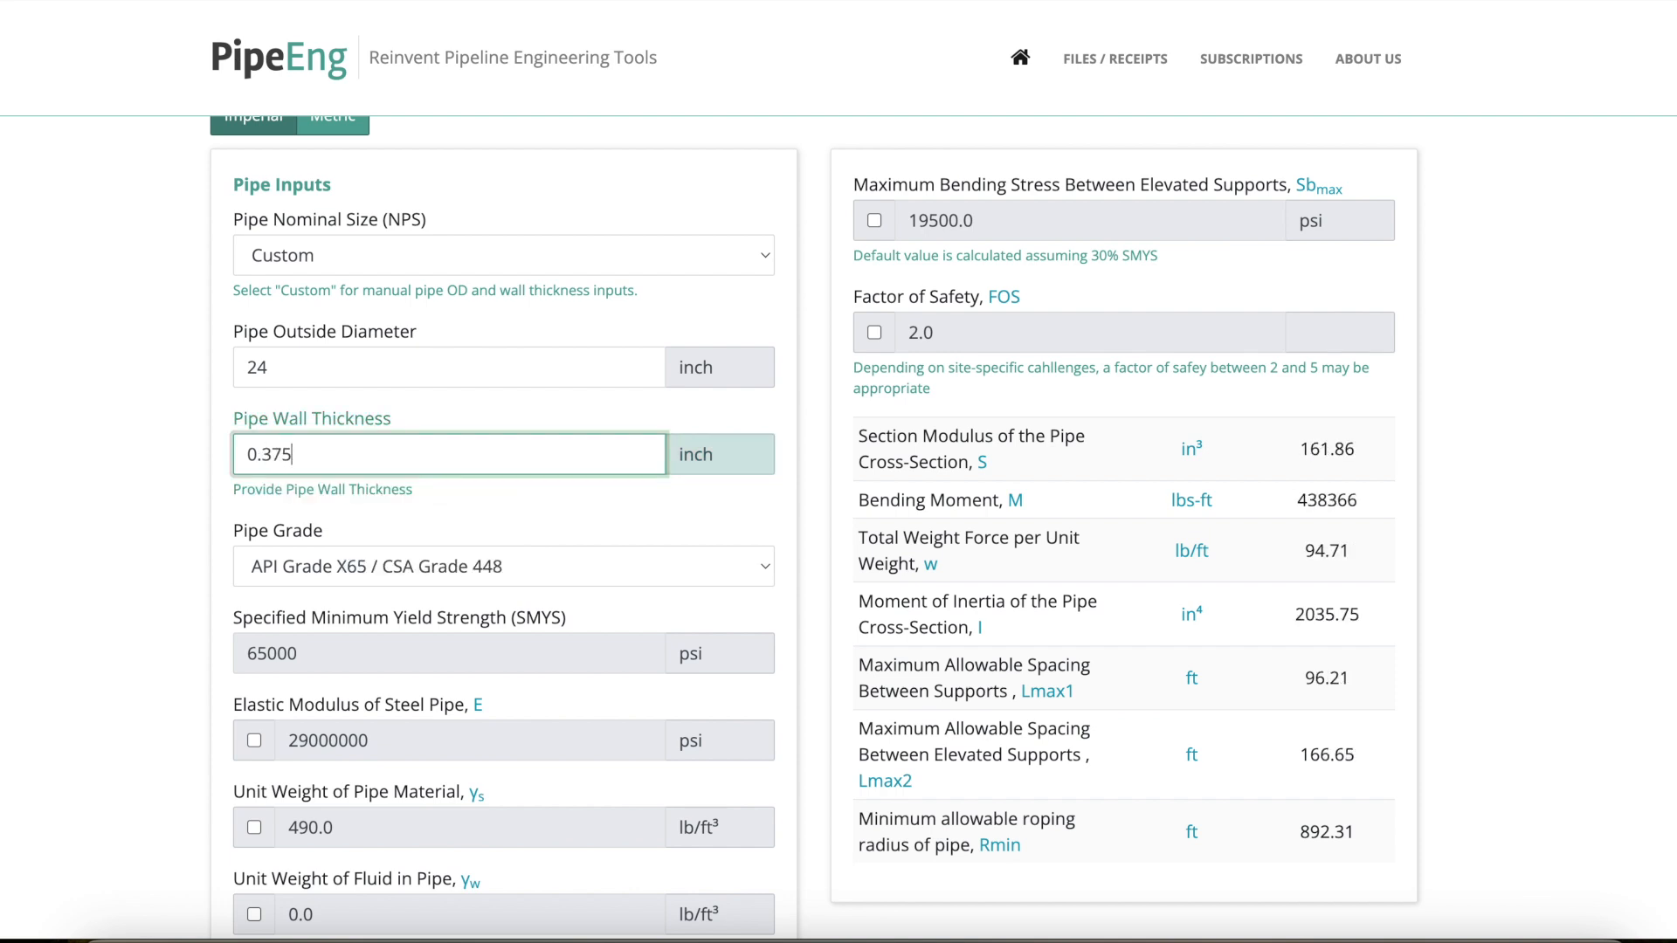
{"action": "left_click", "coordinate": [109, 498]}
- Set the pipe grade to API Grade X52 / CSA Grade 359 and check the other grade options
{"action": "left_click", "coordinate": [342, 538]}
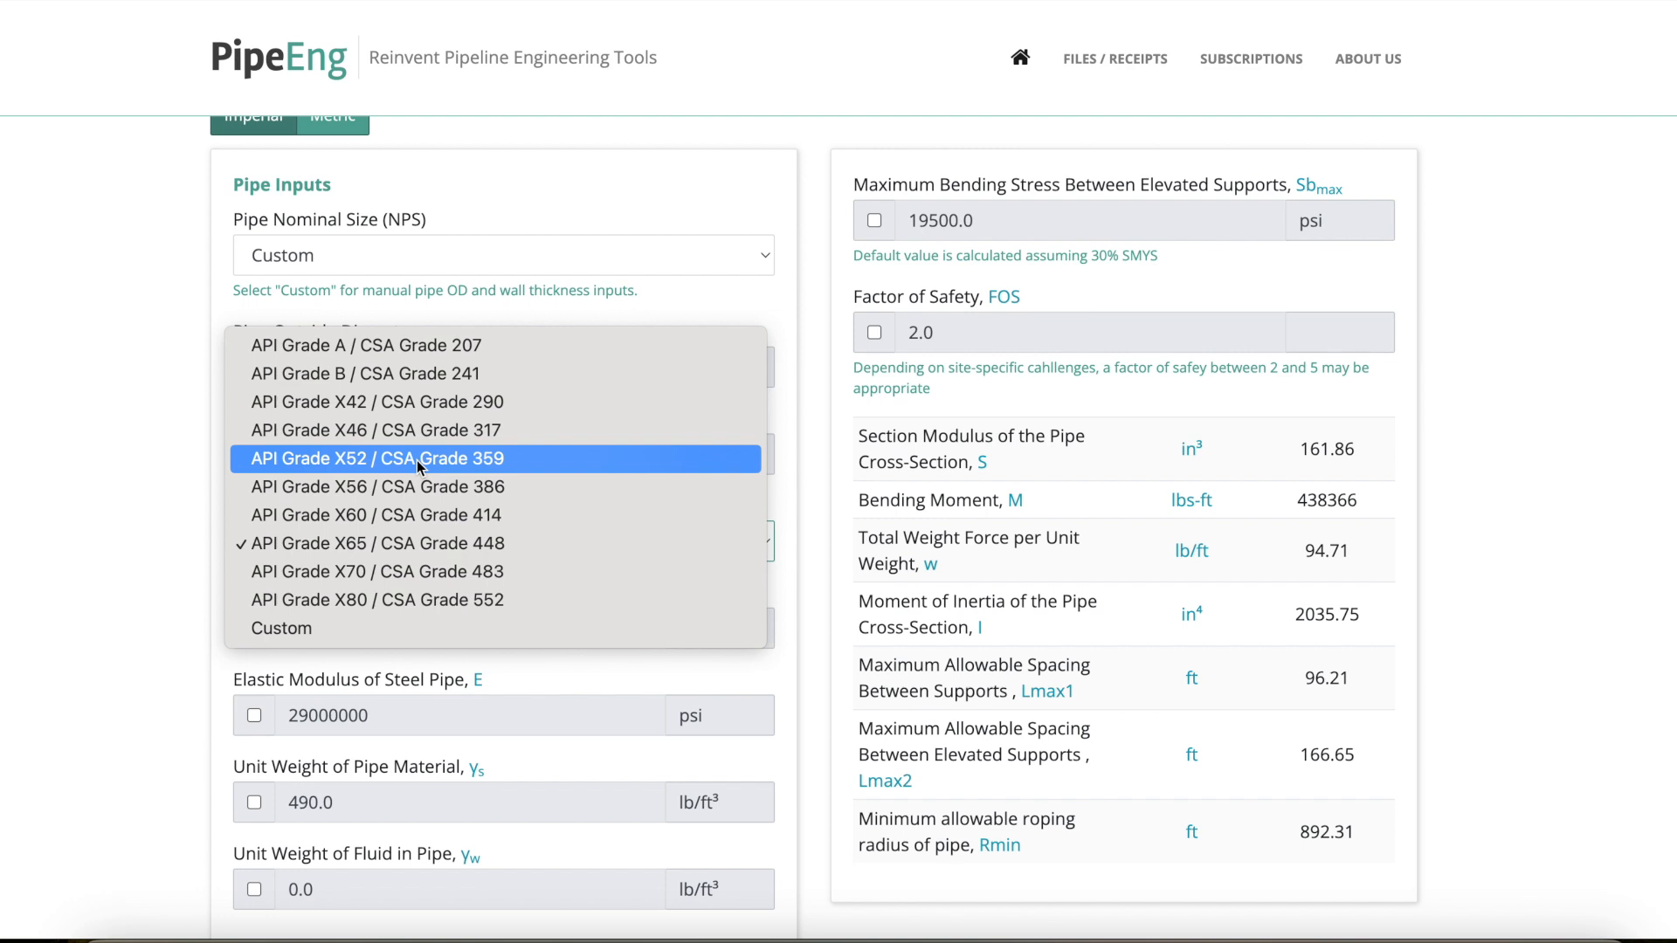
{"action": "key", "text": "Escape"}
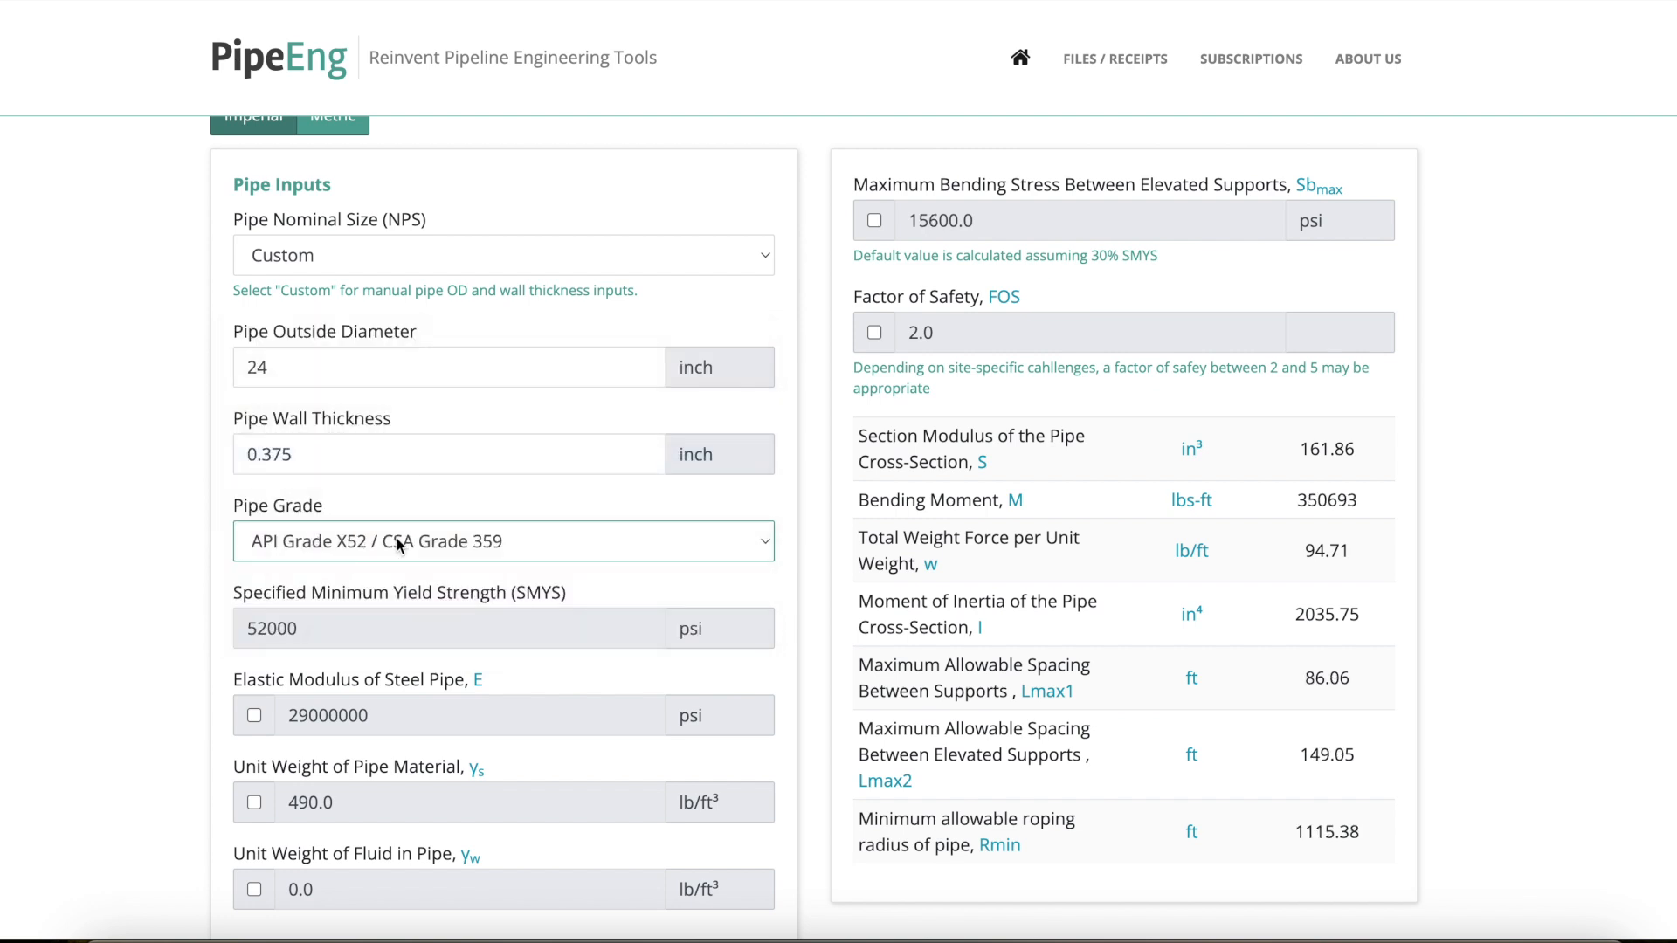
{"action": "left_click", "coordinate": [398, 545]}
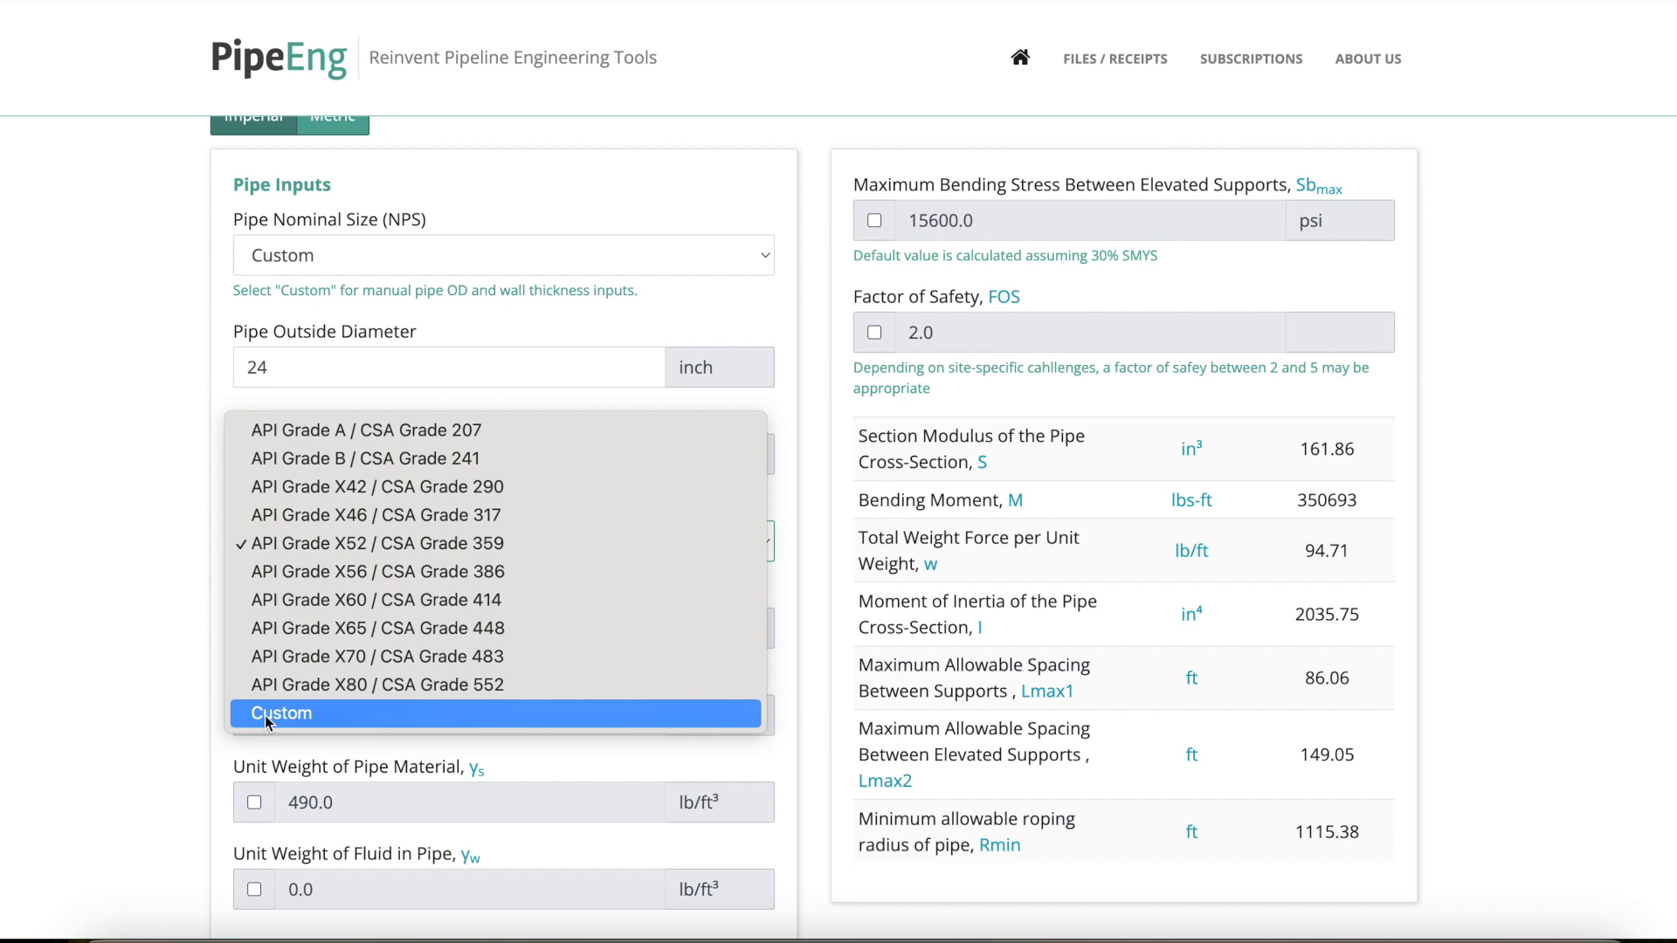
{"action": "left_click", "coordinate": [139, 636]}
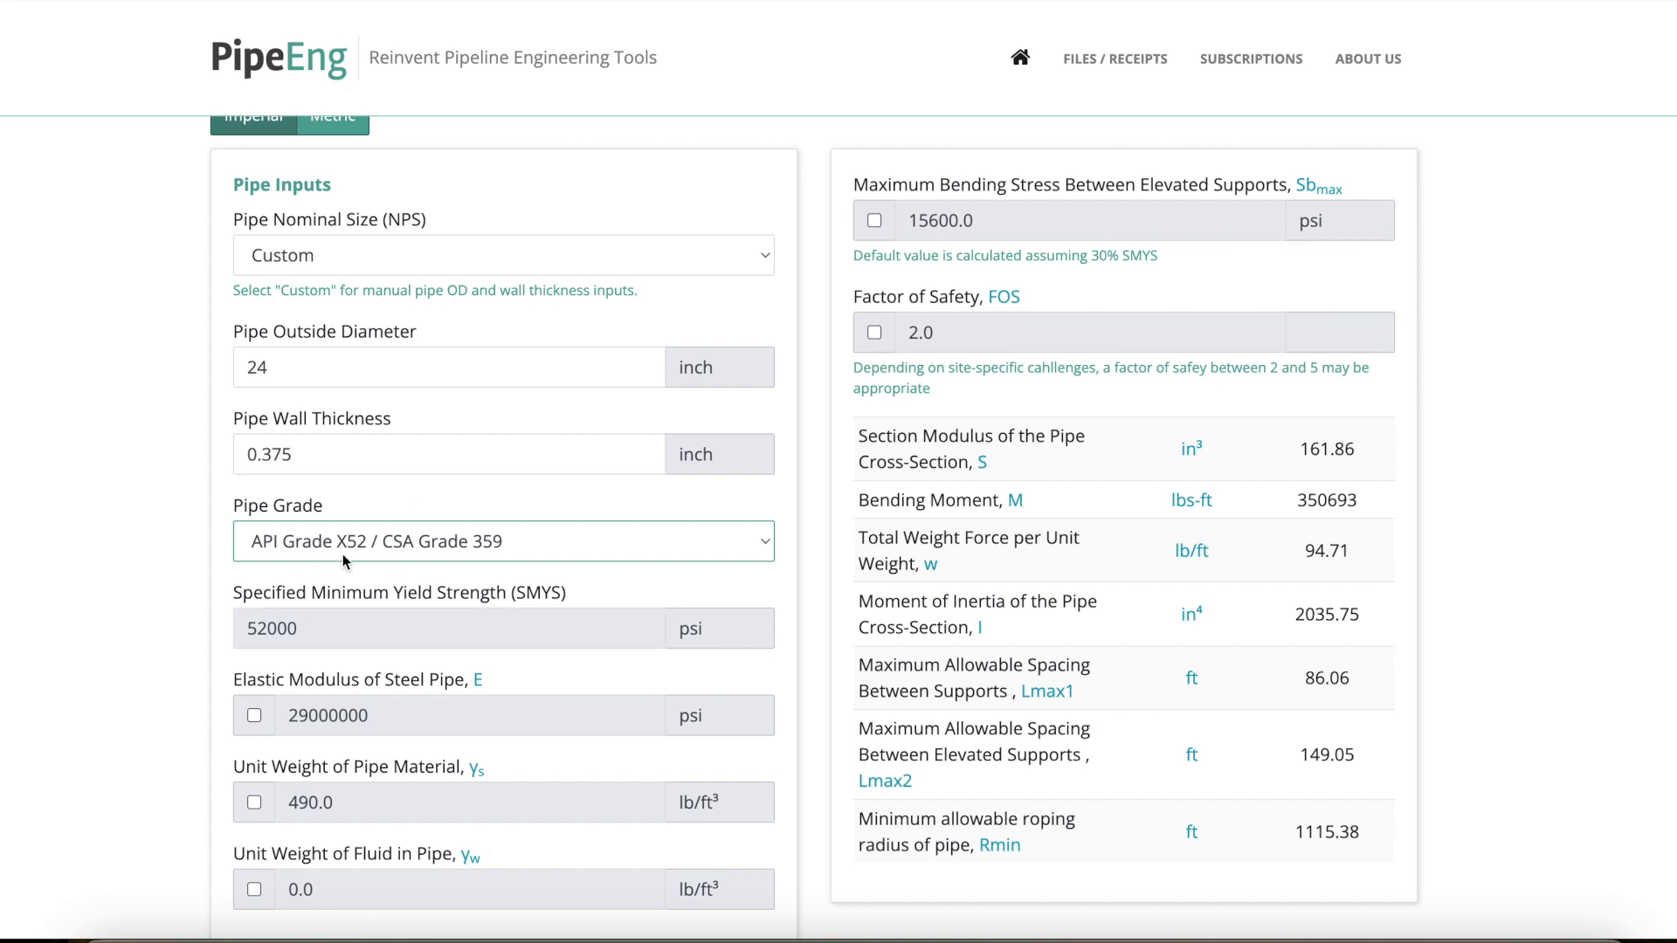
- Try a manual elastic modulus of 30000000 psi and a manual unit weight of pipe material, returning both to their defaults
{"action": "scroll", "coordinate": [471, 608], "scroll_direction": "down", "scroll_amount": 1}
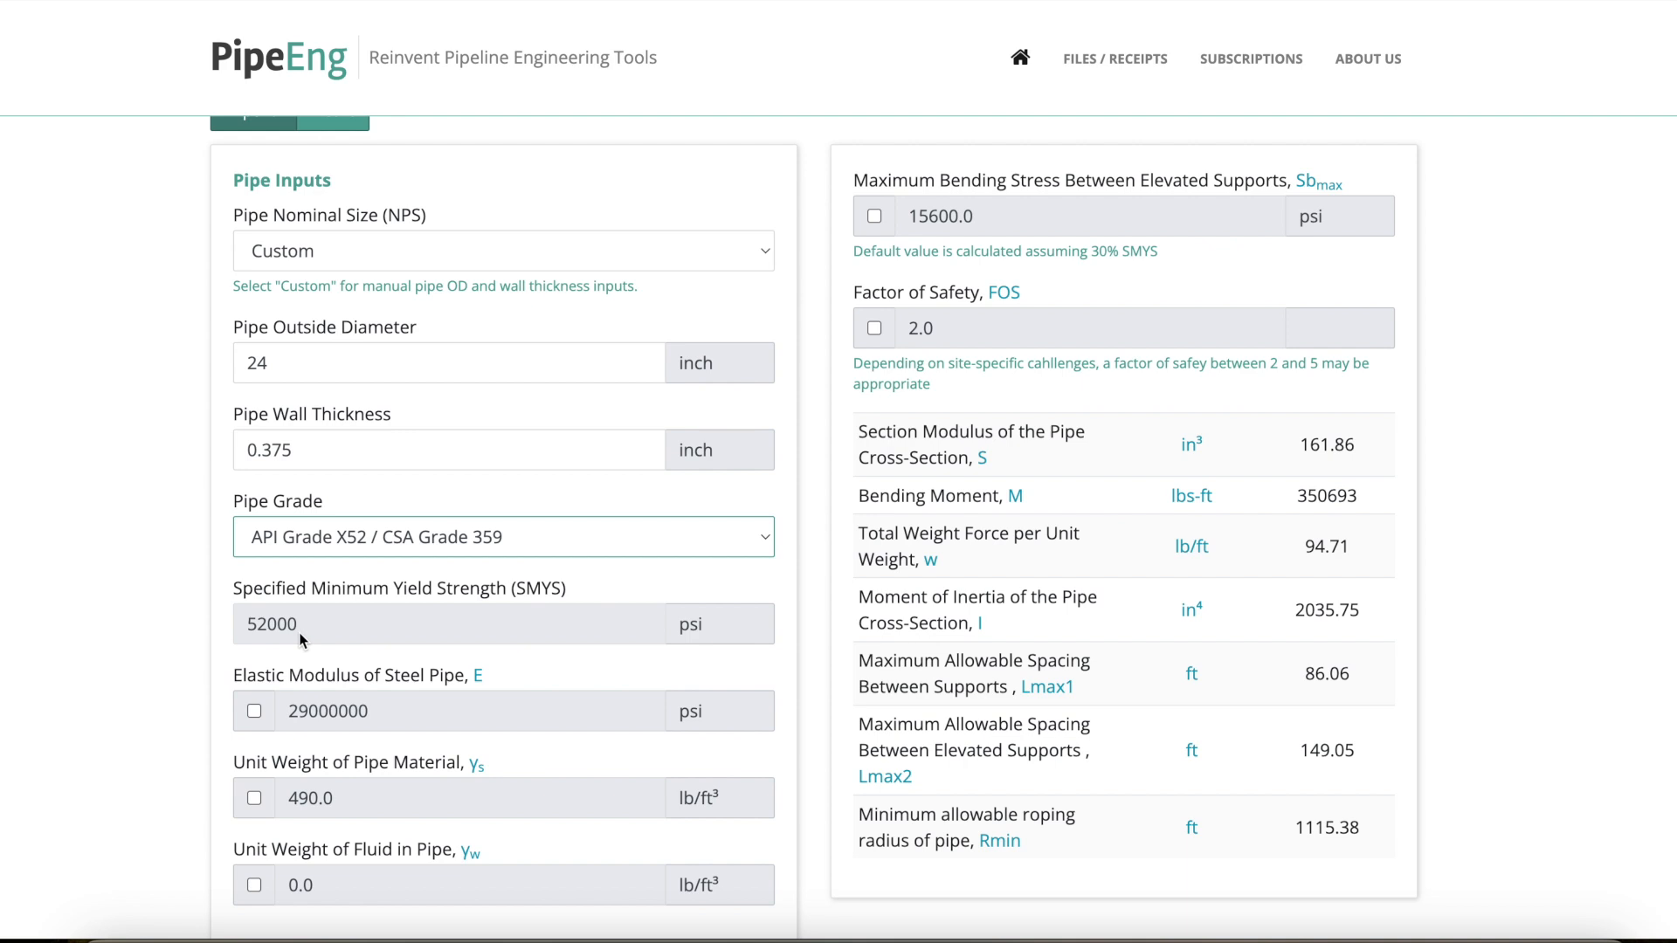
{"action": "scroll", "coordinate": [546, 602], "scroll_direction": "down", "scroll_amount": 1}
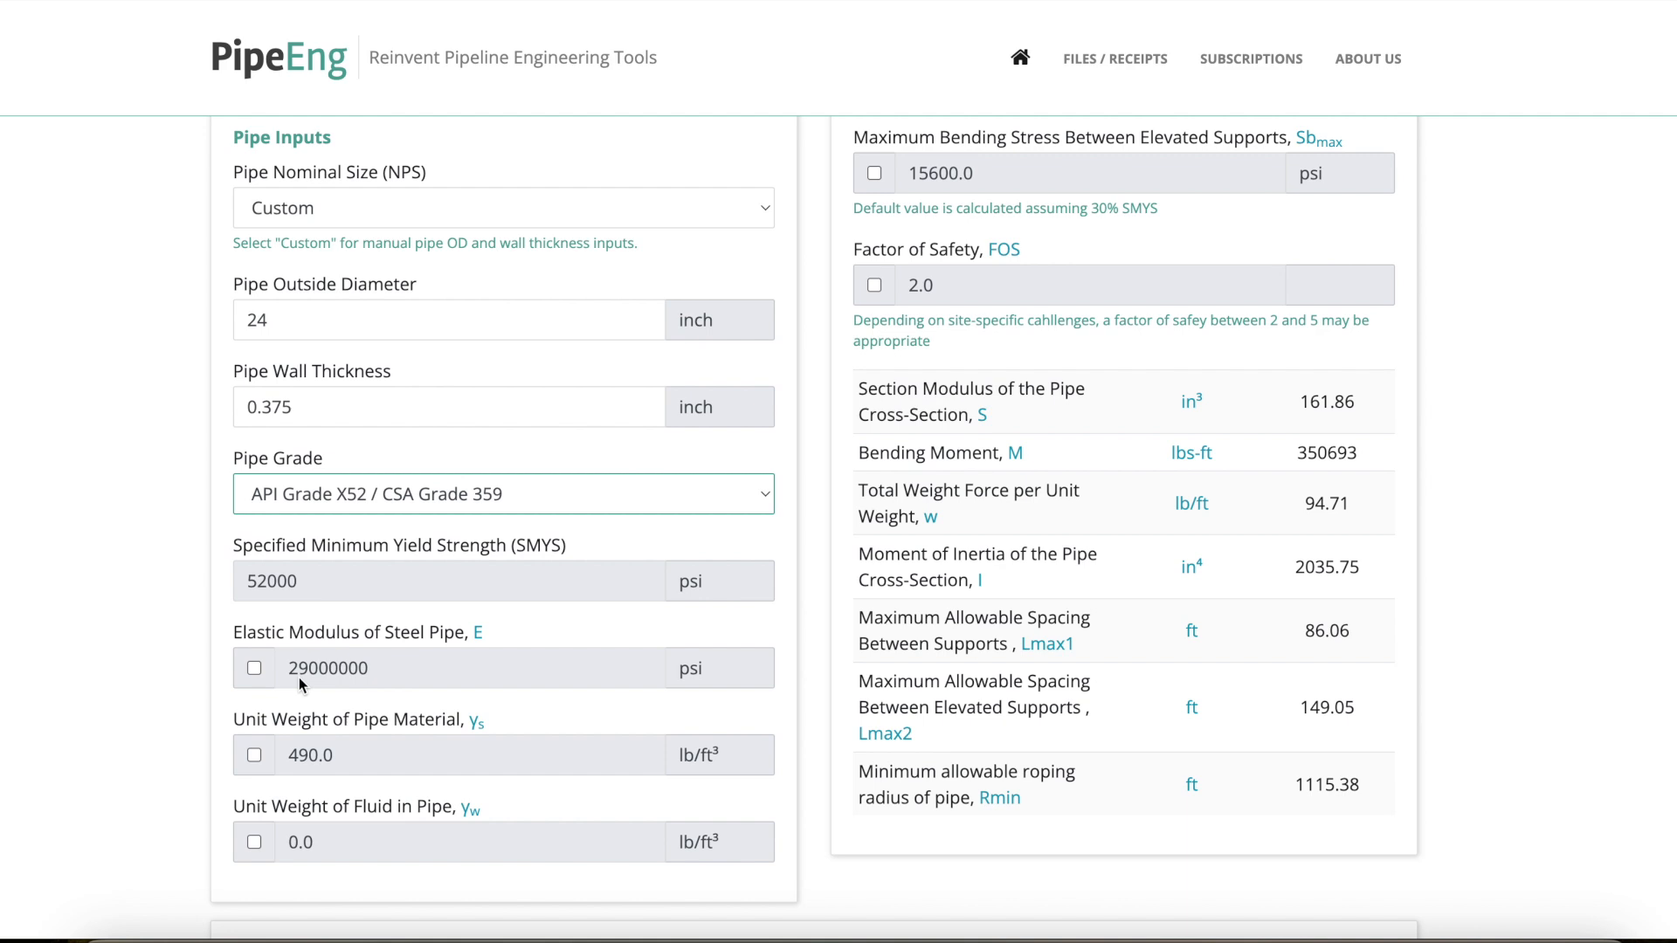
{"action": "left_click", "coordinate": [258, 669]}
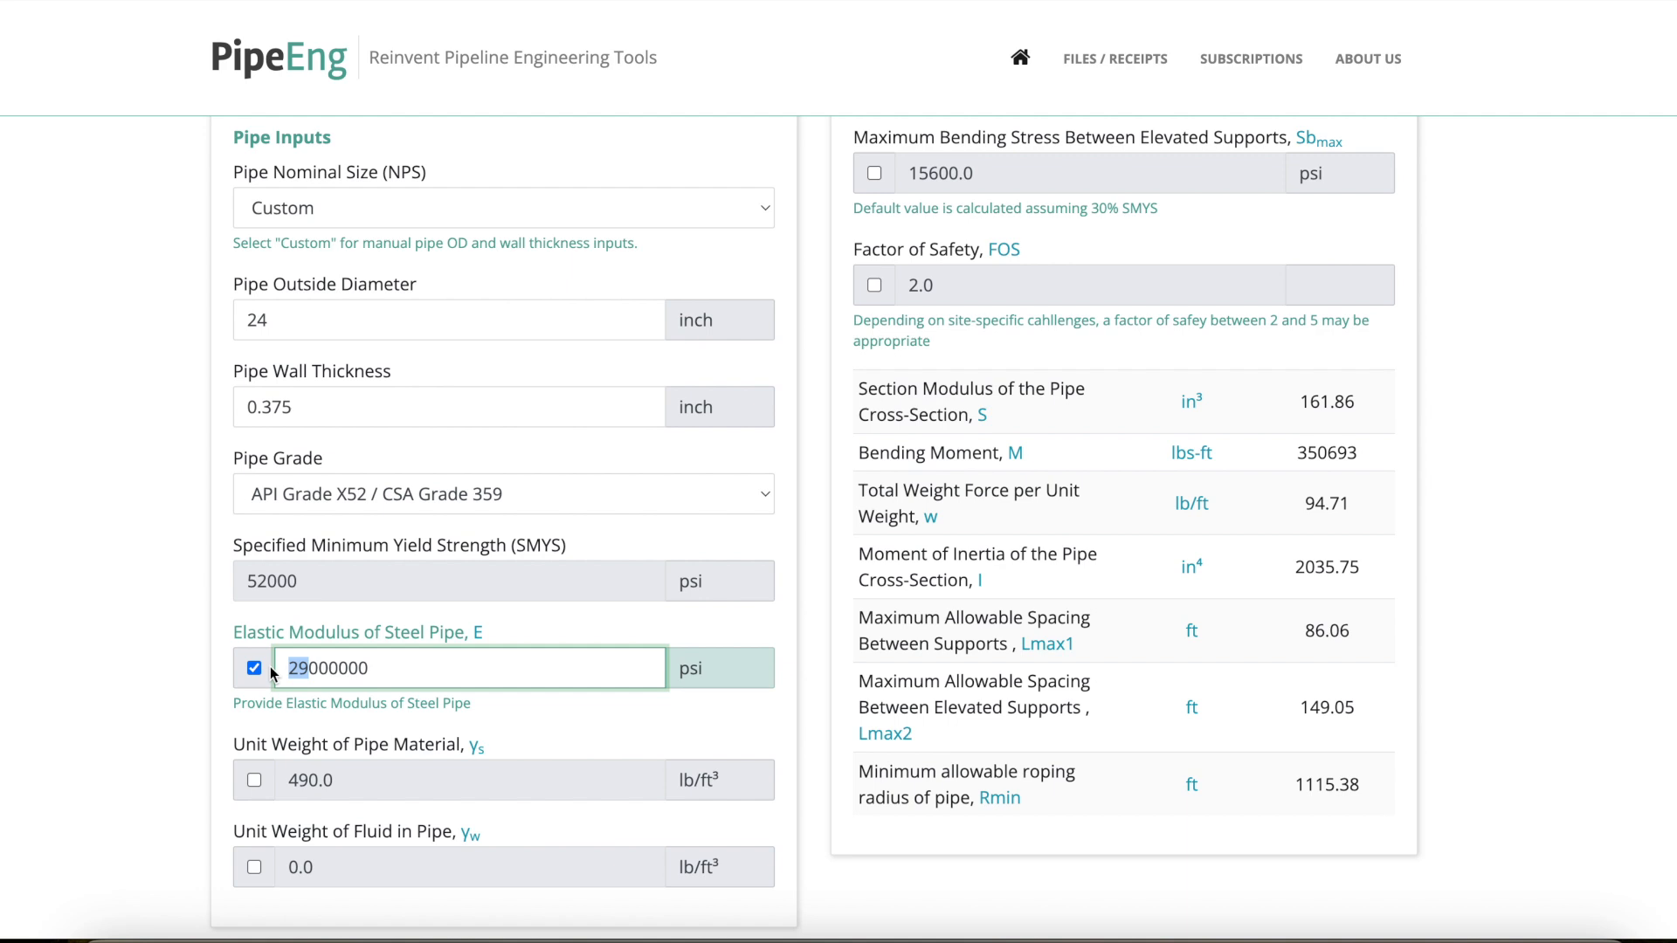
{"action": "type", "text": "30"}
{"action": "left_click", "coordinate": [147, 643]}
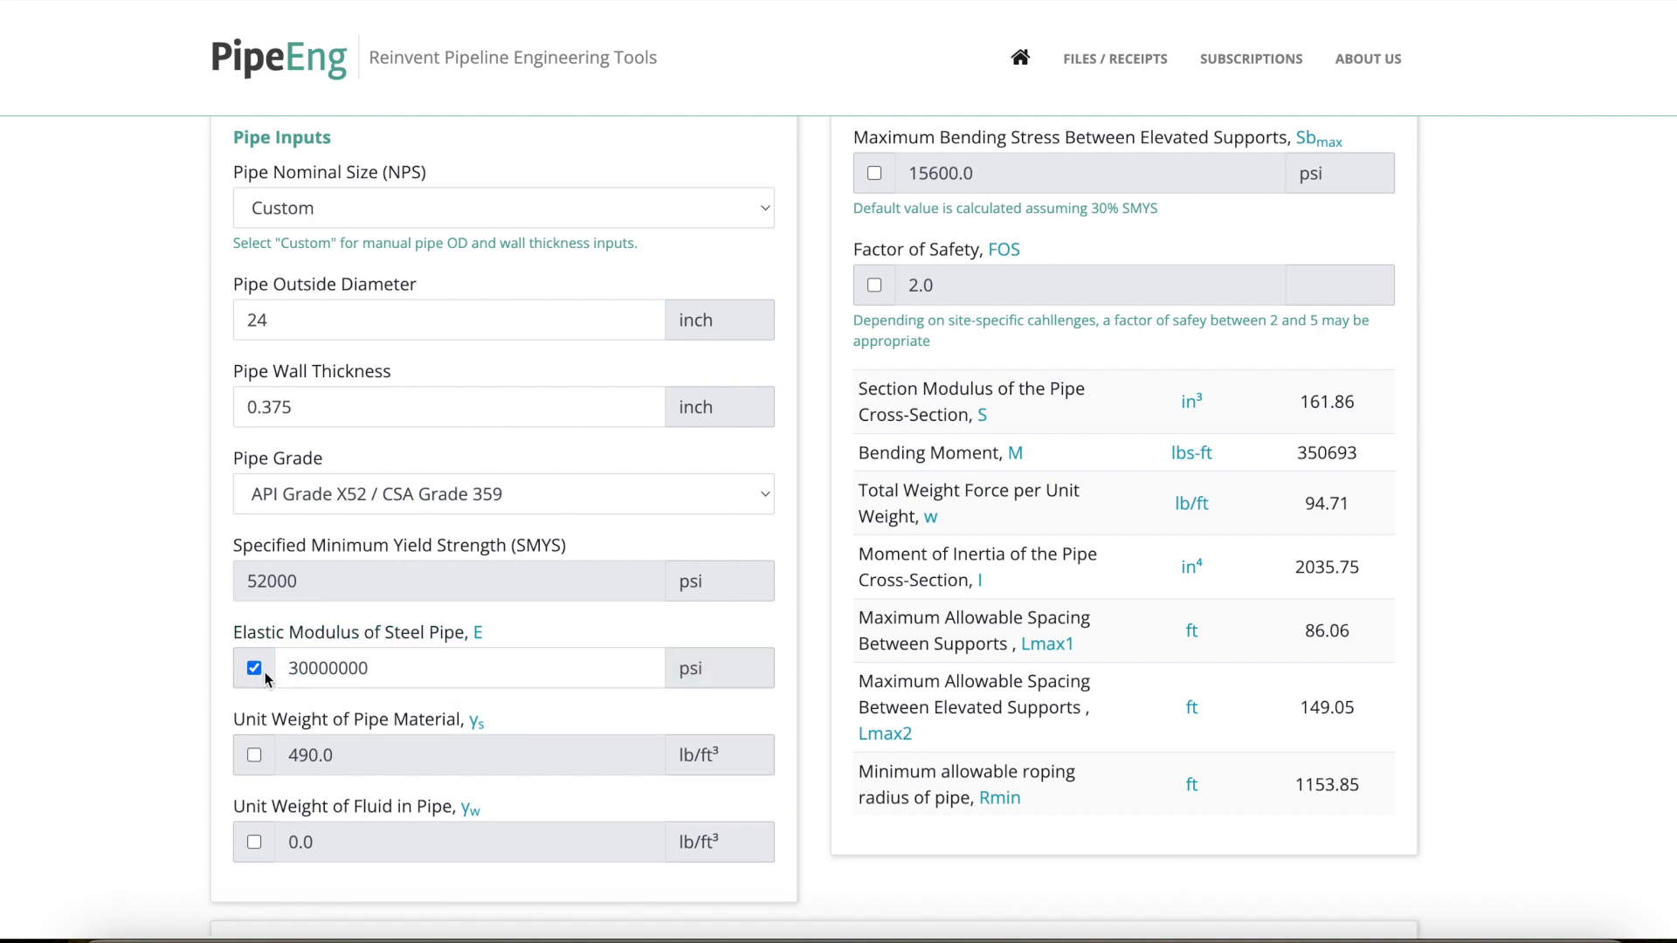
{"action": "left_click", "coordinate": [255, 669]}
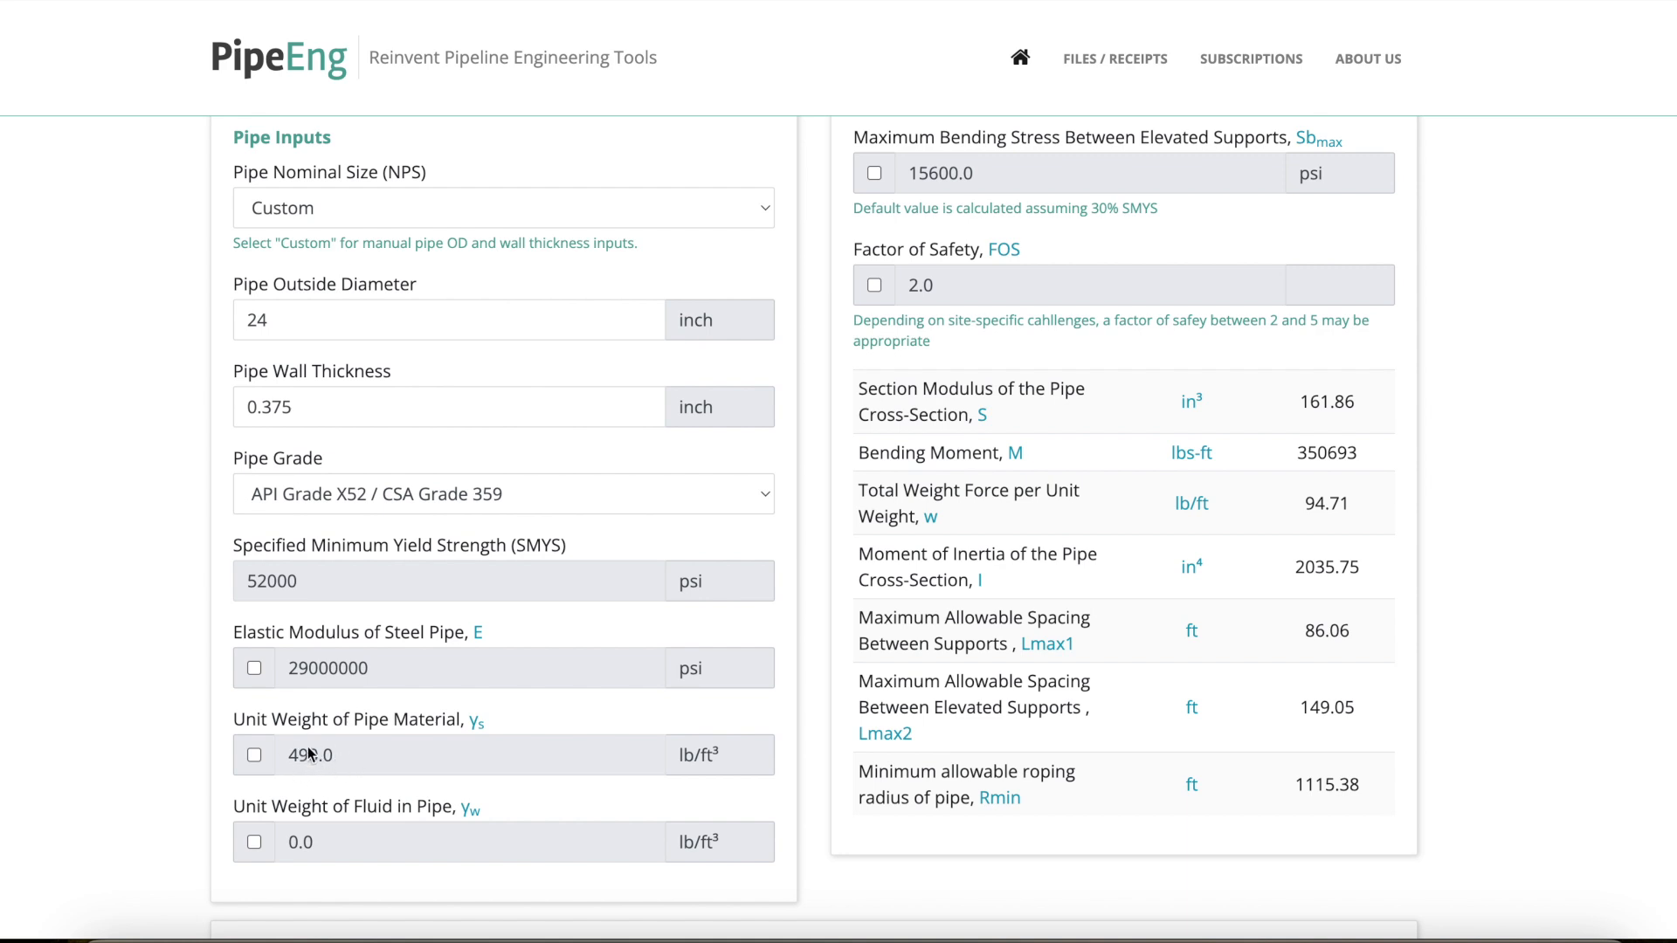
{"action": "left_click", "coordinate": [254, 755]}
{"action": "left_click", "coordinate": [255, 755]}
- Enable manual entry of the maximum bending stress between elevated supports and return it to the default
{"action": "scroll", "coordinate": [1441, 598], "scroll_direction": "up", "scroll_amount": 2}
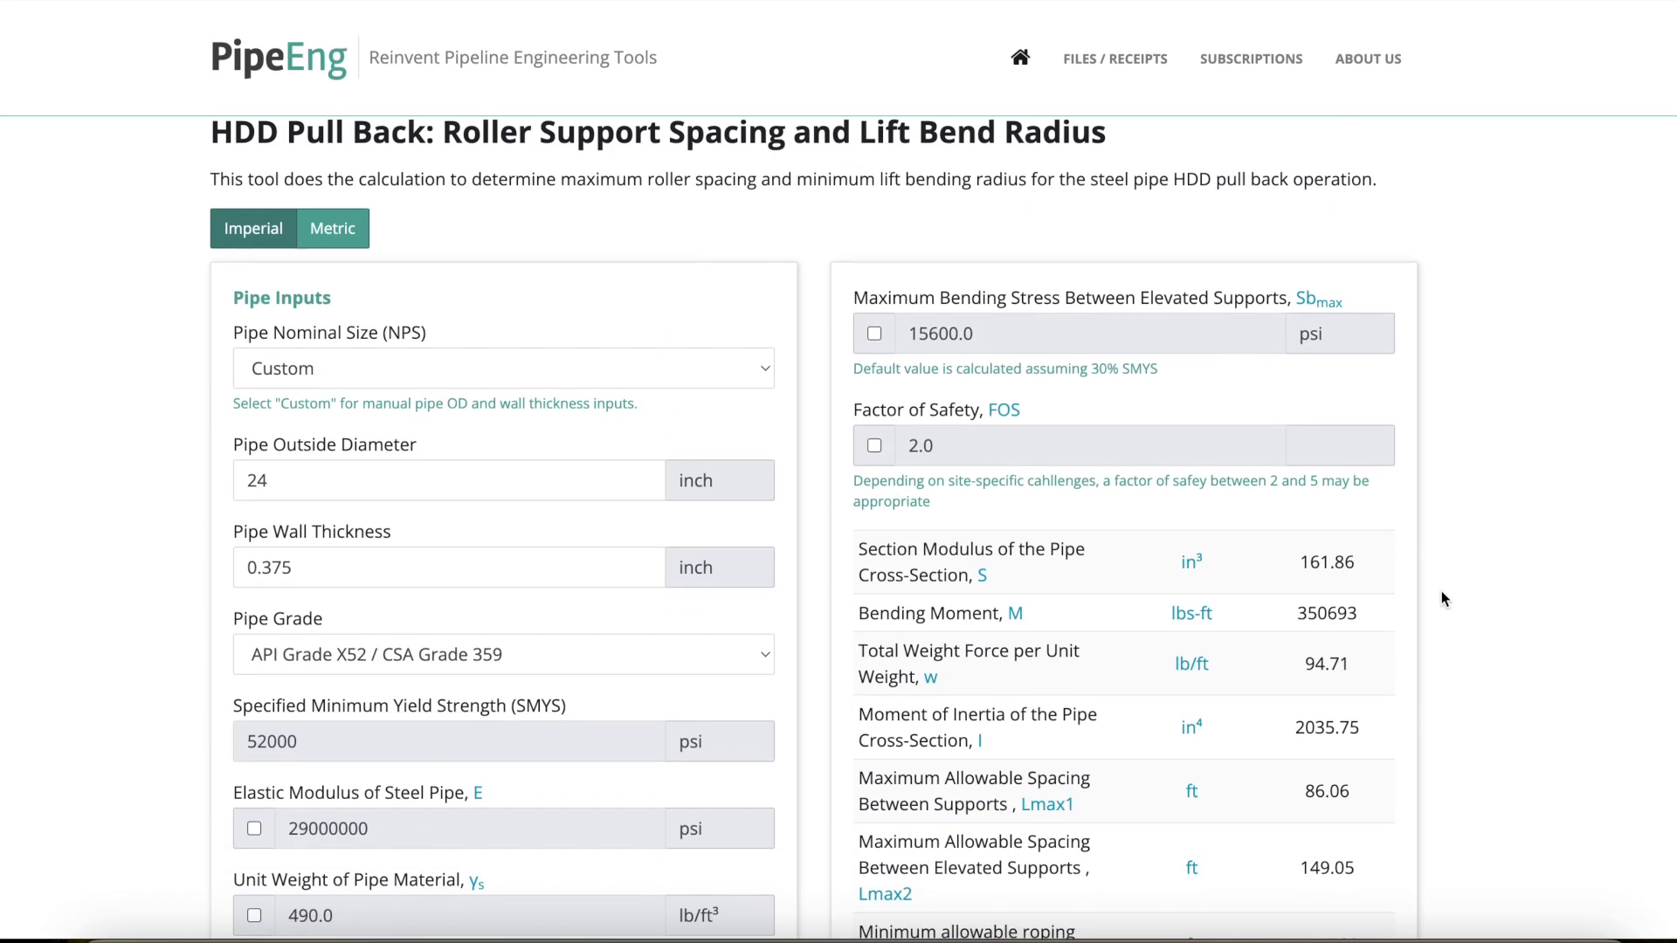
{"action": "scroll", "coordinate": [1441, 589], "scroll_direction": "down", "scroll_amount": 1}
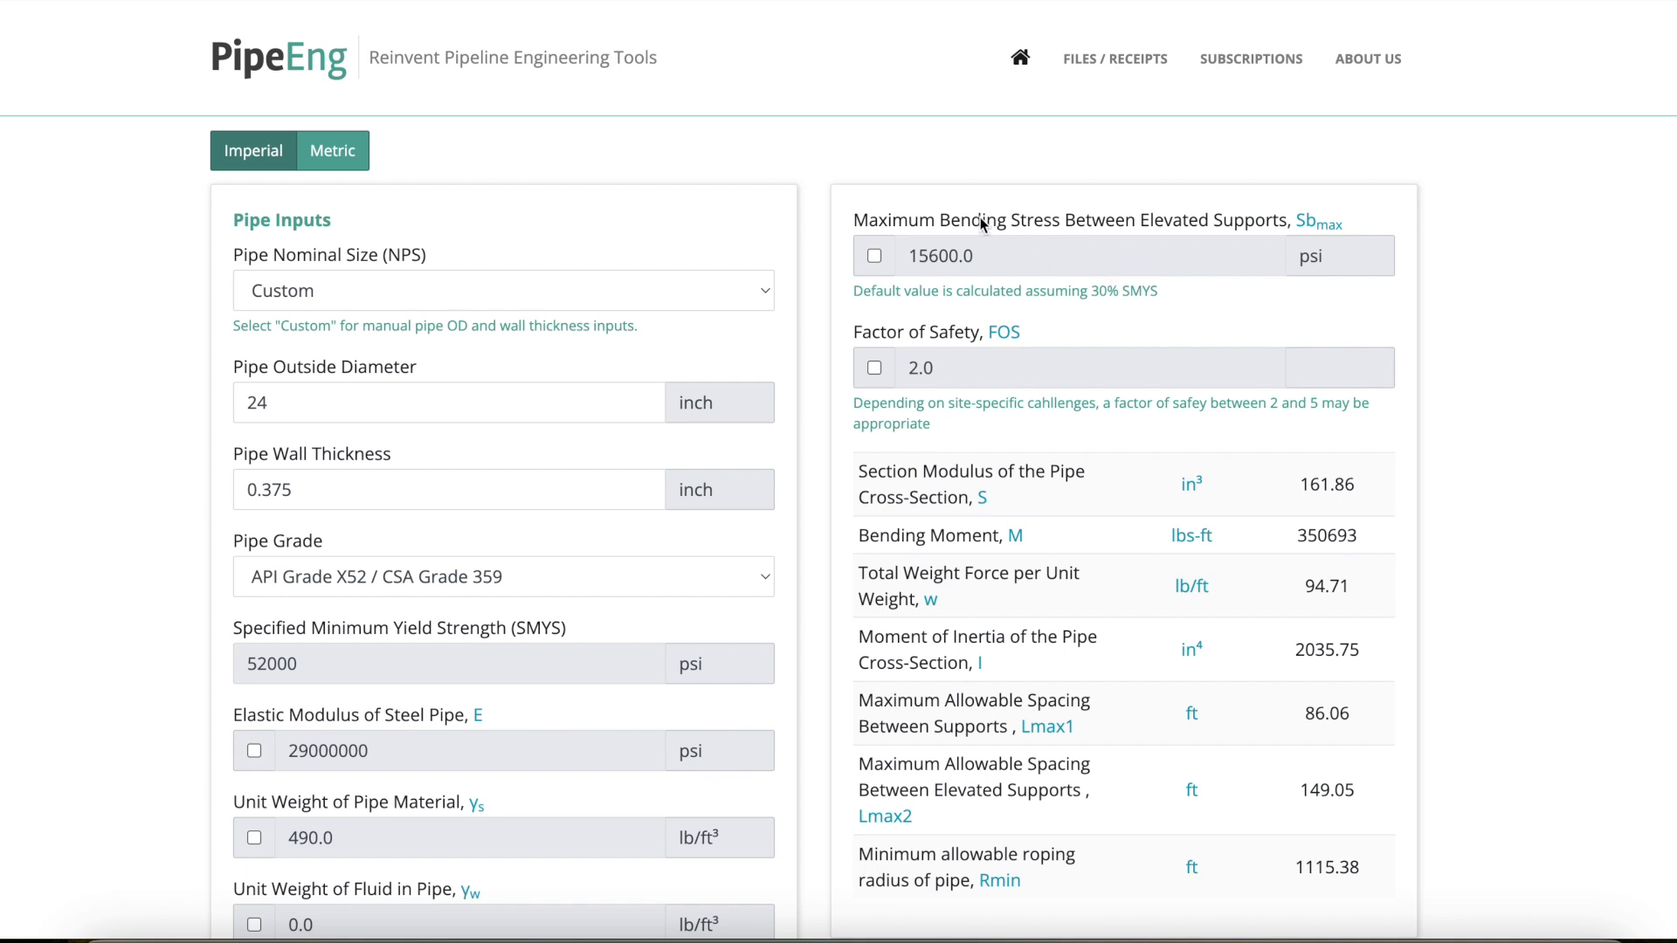
{"action": "left_click", "coordinate": [875, 257]}
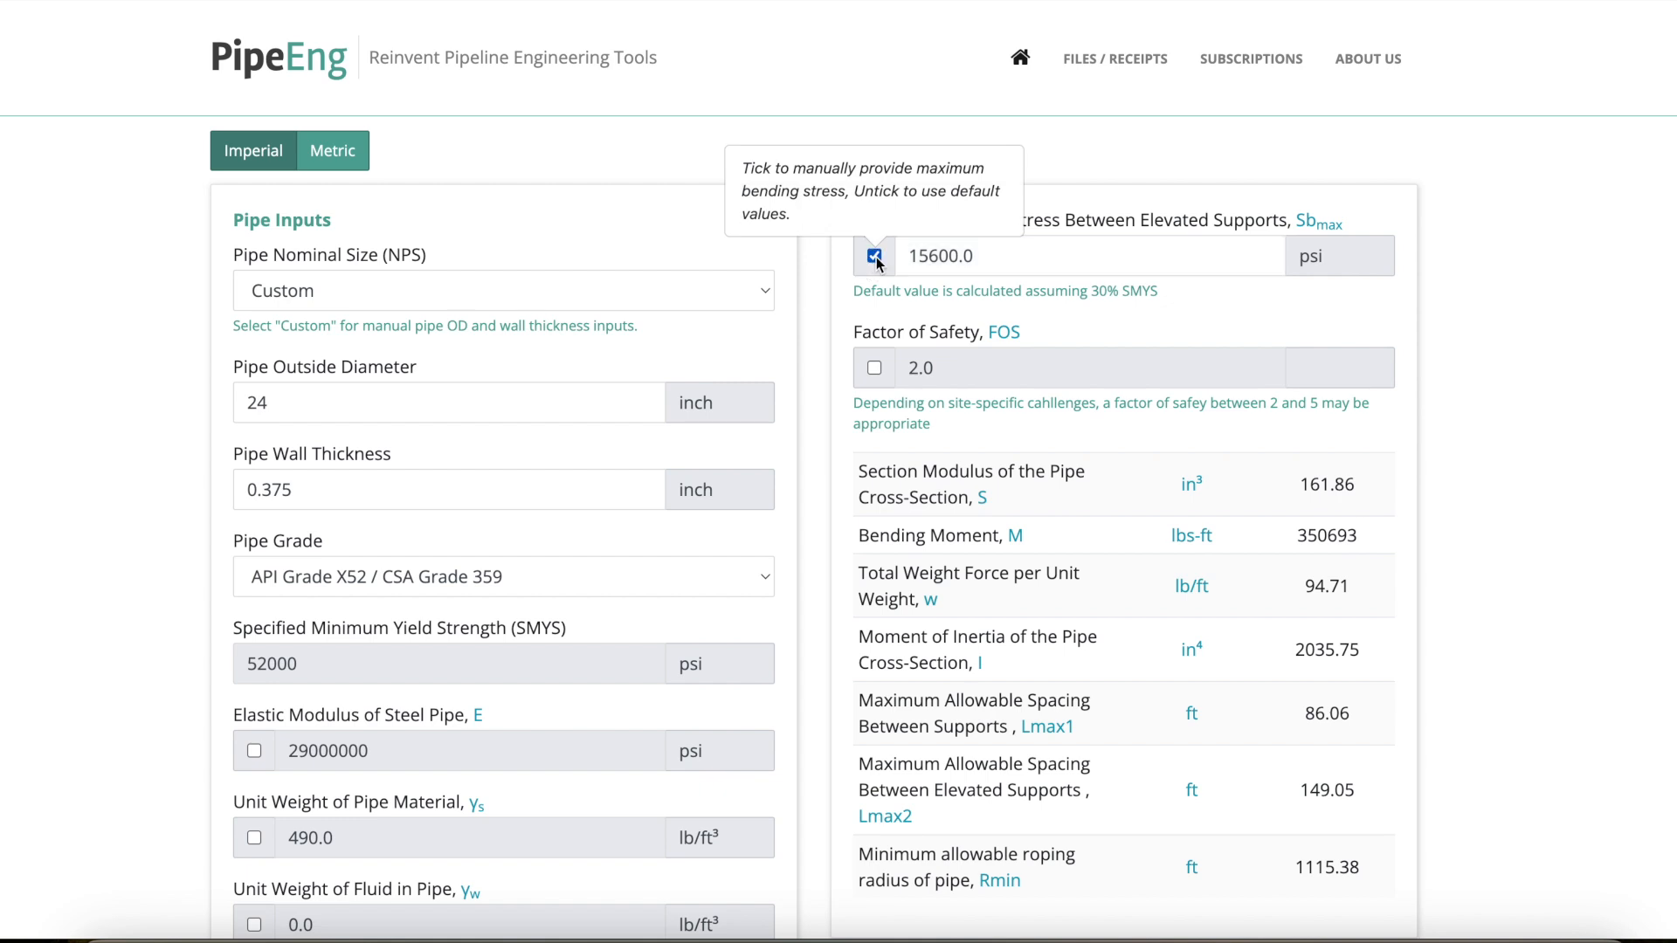
{"action": "left_click", "coordinate": [997, 262]}
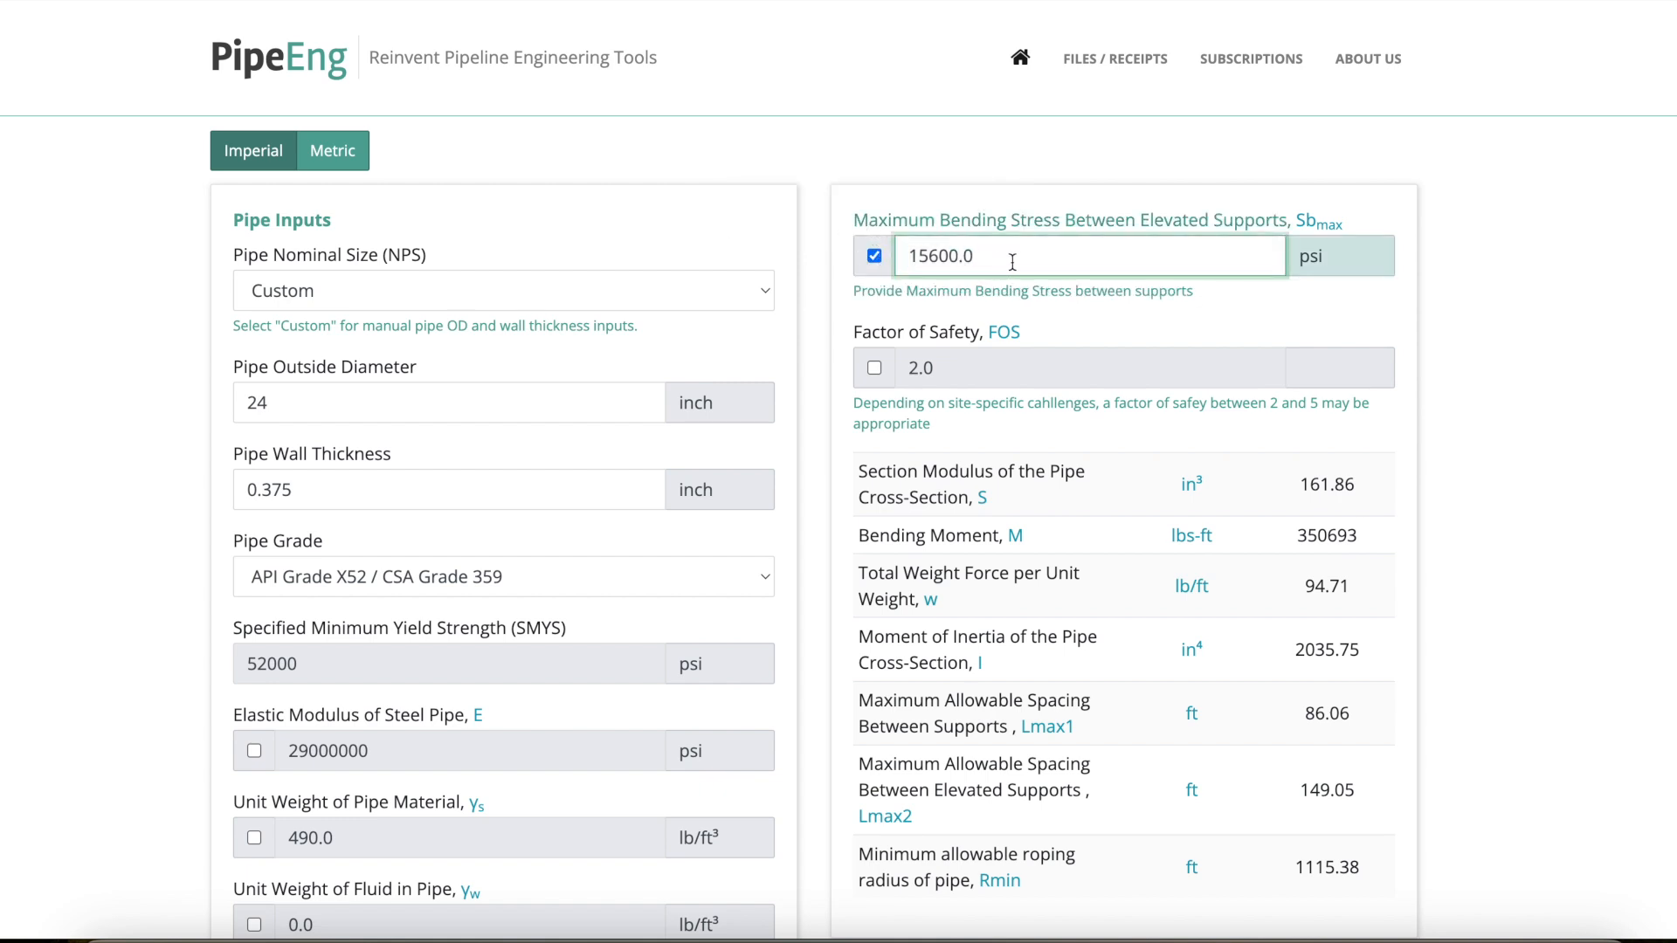
{"action": "left_click", "coordinate": [874, 256]}
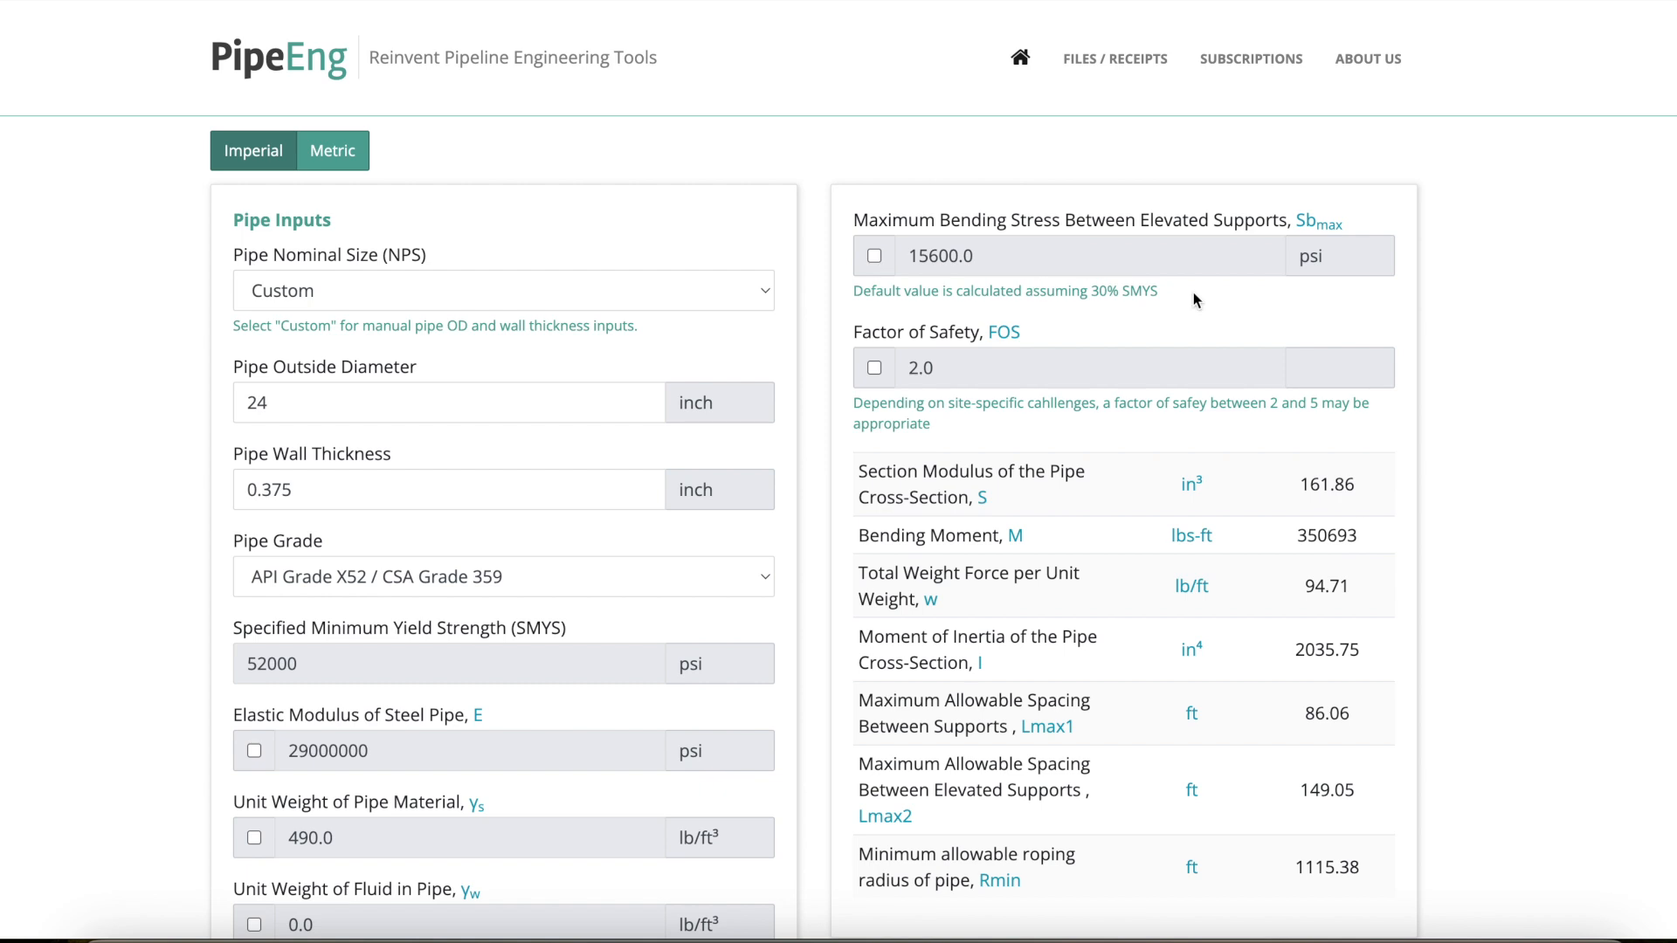
- Override the default factor of safety with 3.0
{"action": "scroll", "coordinate": [1201, 294], "scroll_direction": "down", "scroll_amount": 1}
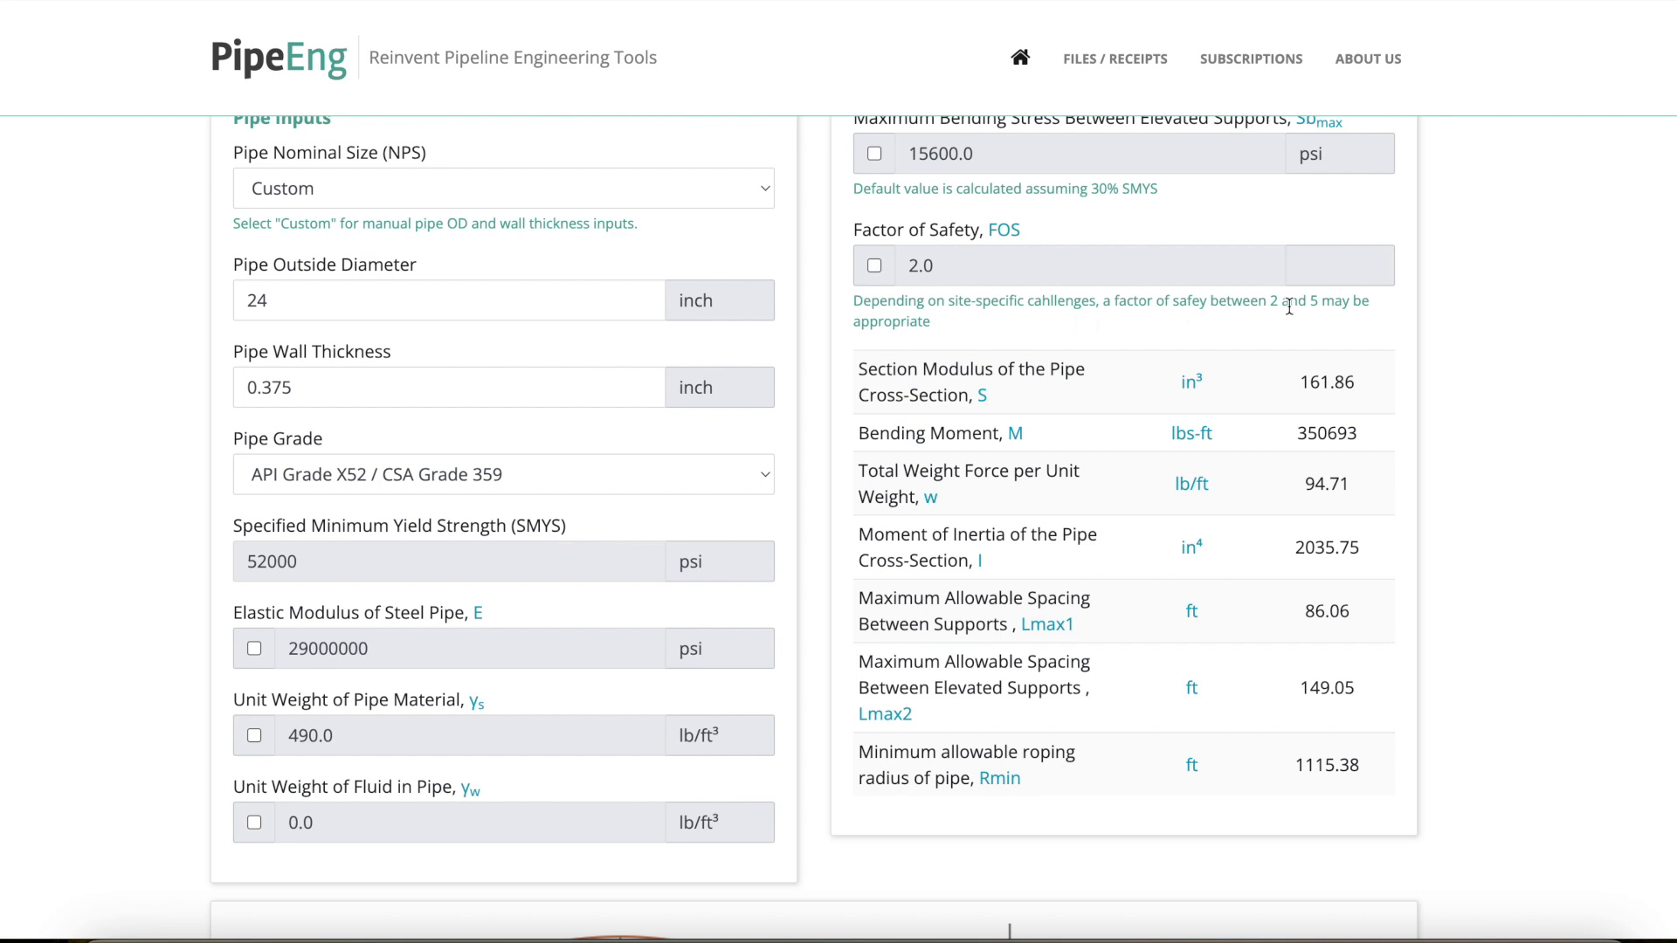
{"action": "left_click", "coordinate": [874, 265]}
{"action": "type", "text": "3"}
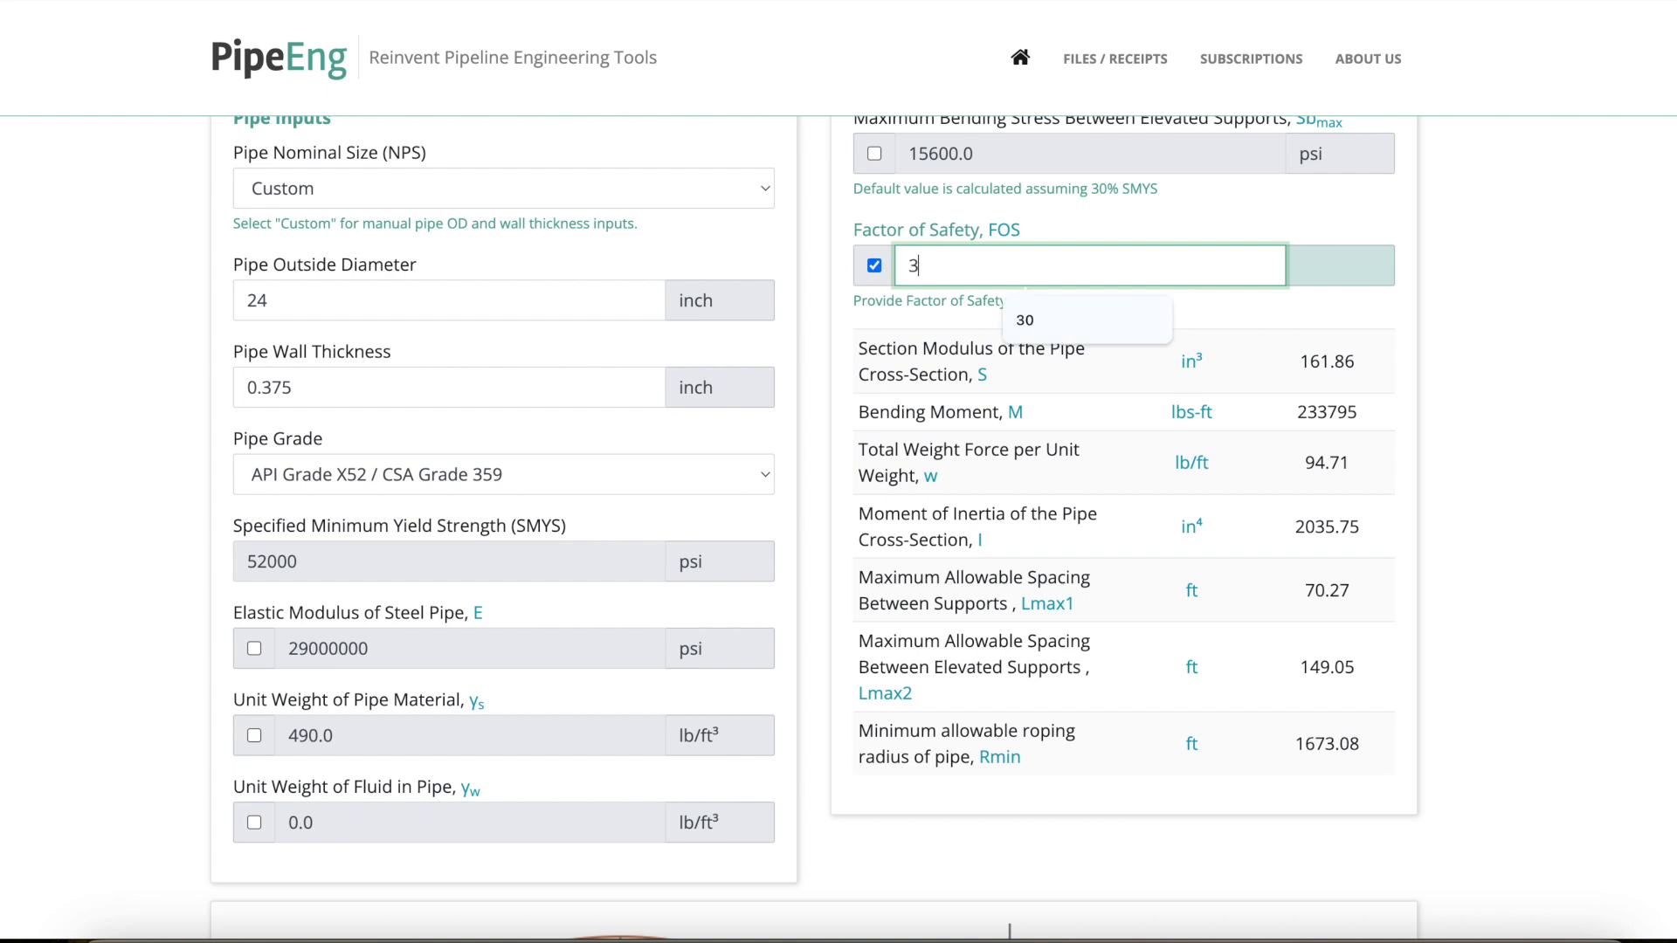
{"action": "type", "text": ".0"}
{"action": "left_click", "coordinate": [1026, 309]}
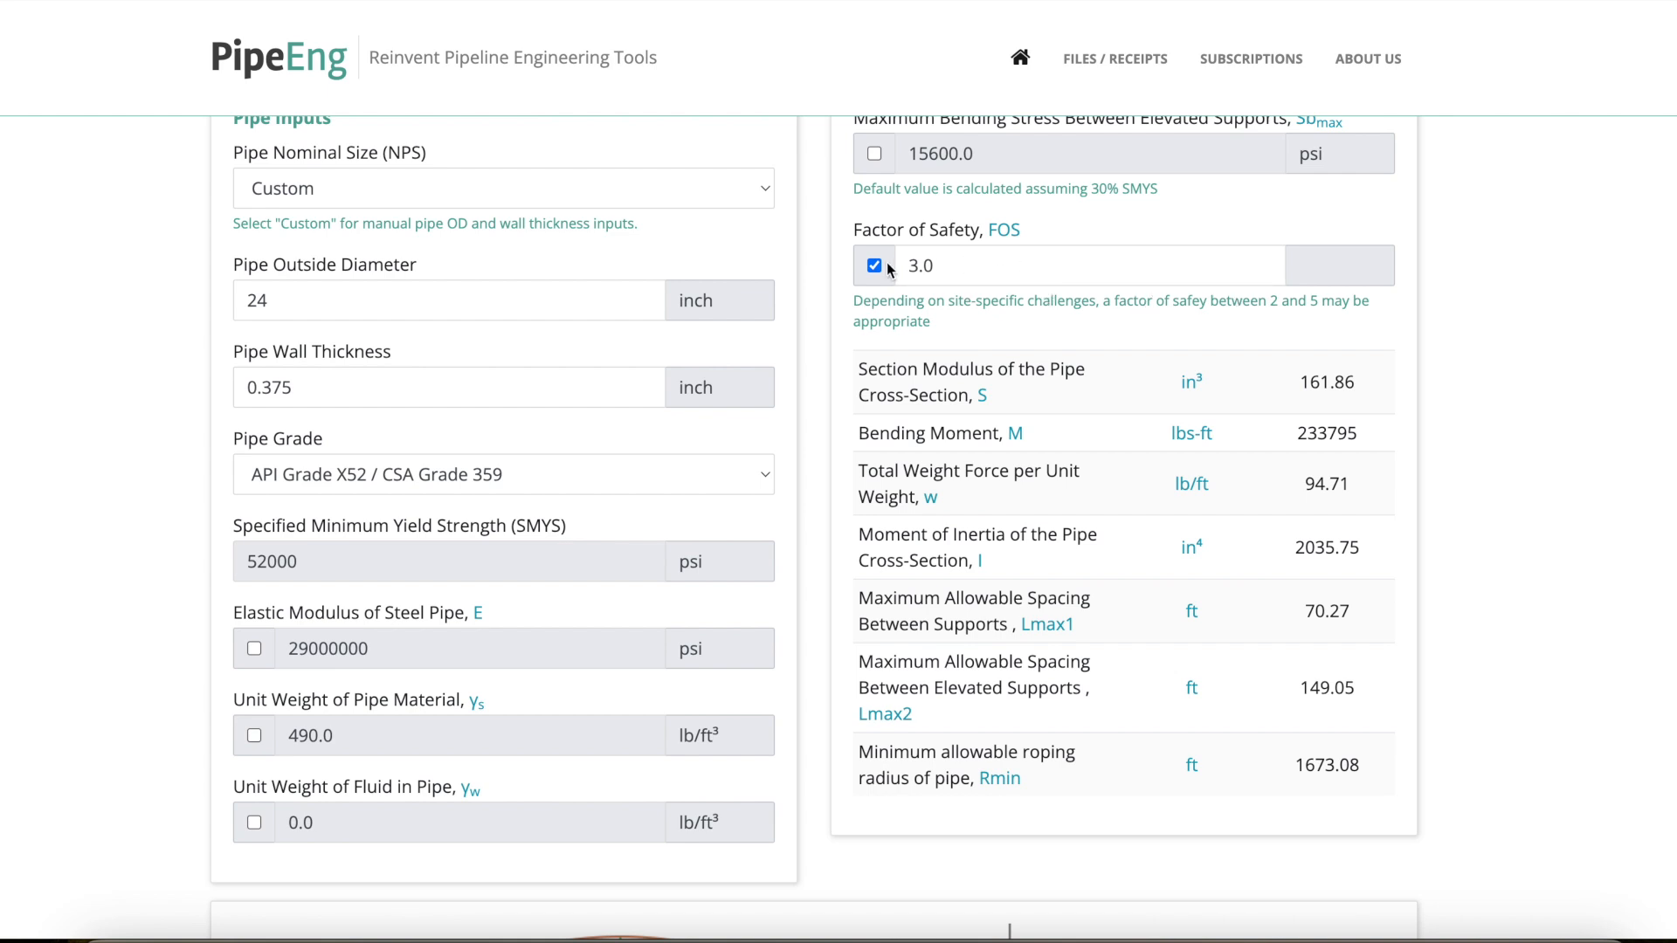
- Examine the calculated support spacings, the minimum roping radius and the lift diagram
{"action": "scroll", "coordinate": [1547, 316], "scroll_direction": "up", "scroll_amount": 1}
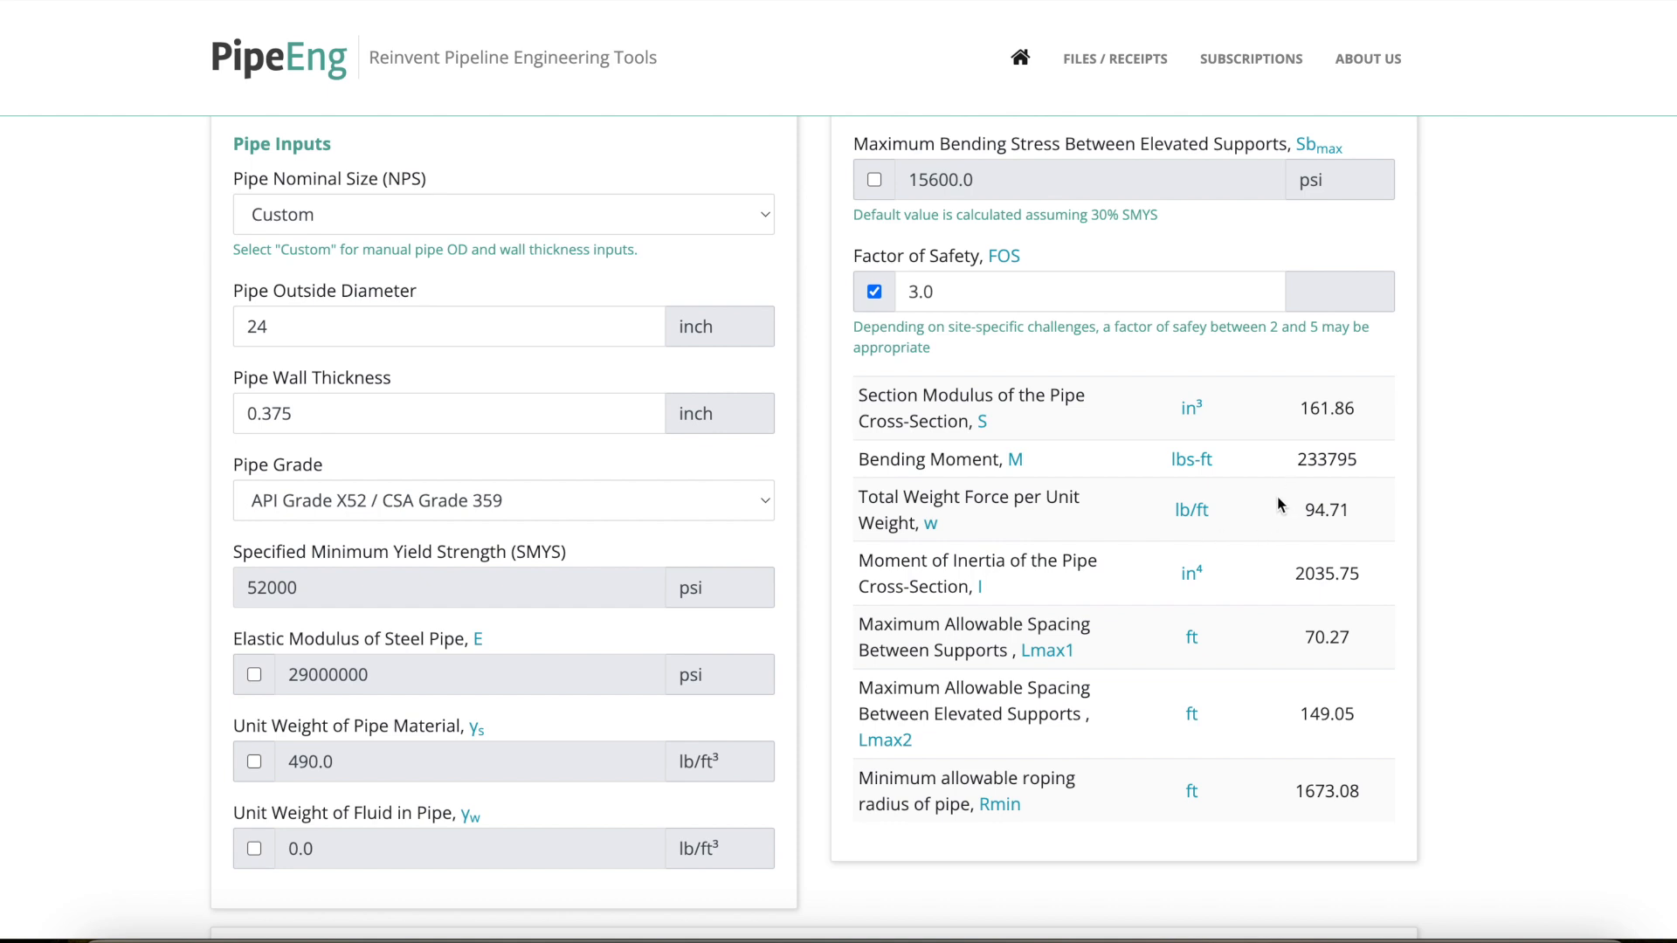
{"action": "scroll", "coordinate": [1282, 523], "scroll_direction": "down", "scroll_amount": 2}
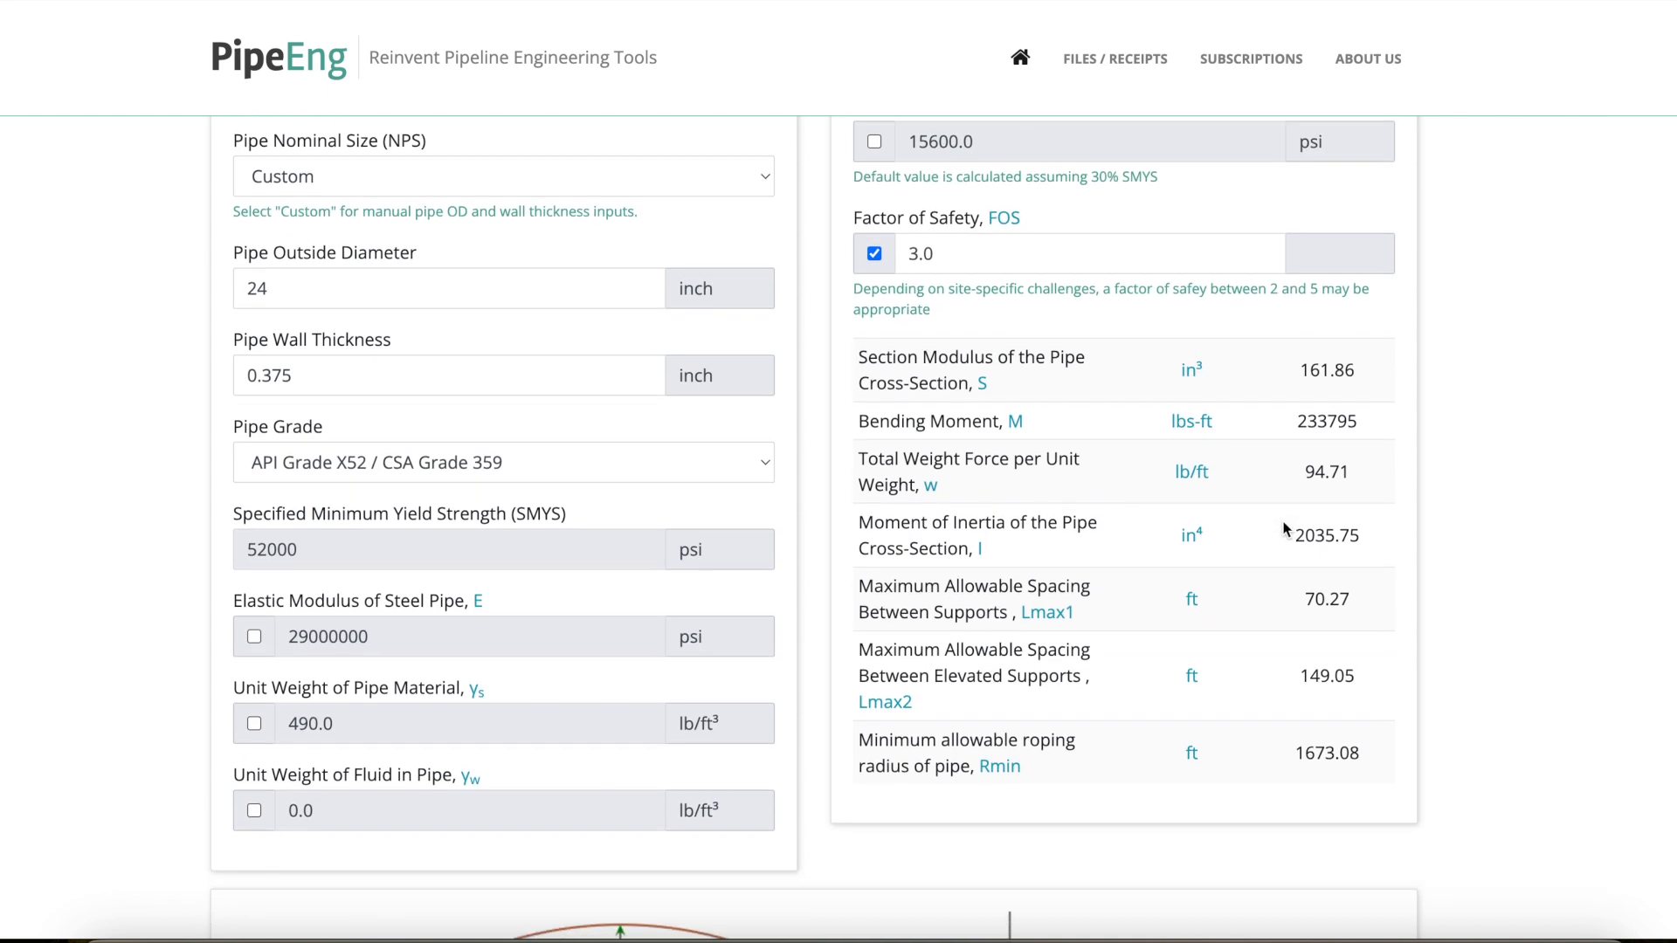
{"action": "scroll", "coordinate": [1283, 526], "scroll_direction": "down", "scroll_amount": 2}
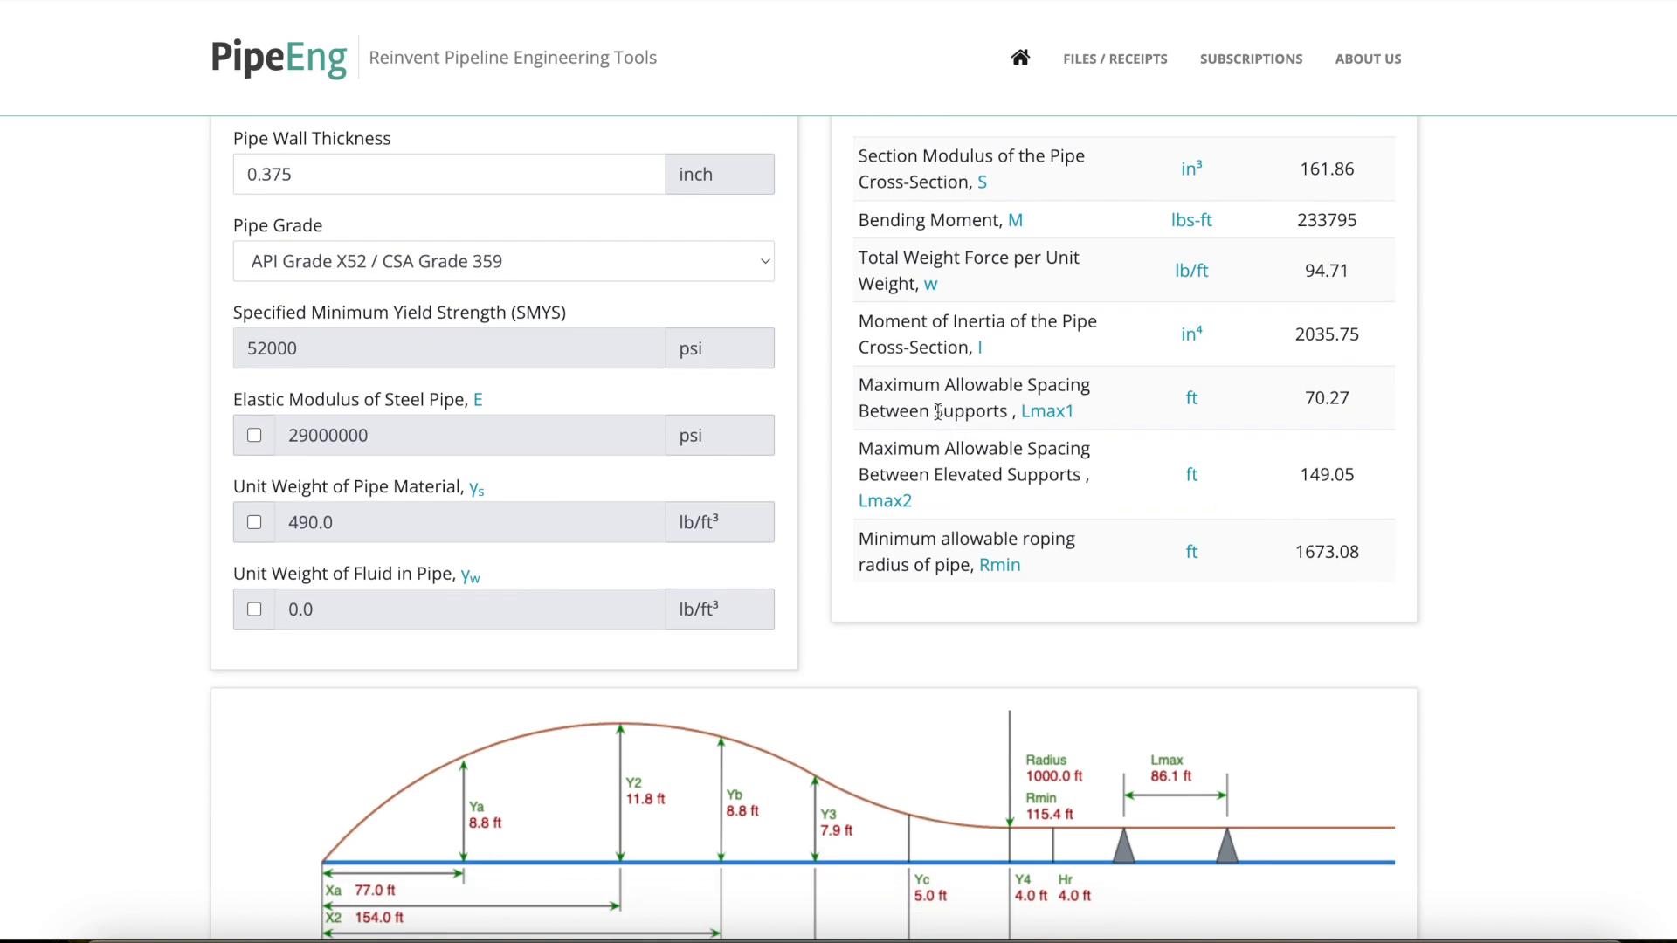
{"action": "scroll", "coordinate": [1258, 440], "scroll_direction": "down", "scroll_amount": 1}
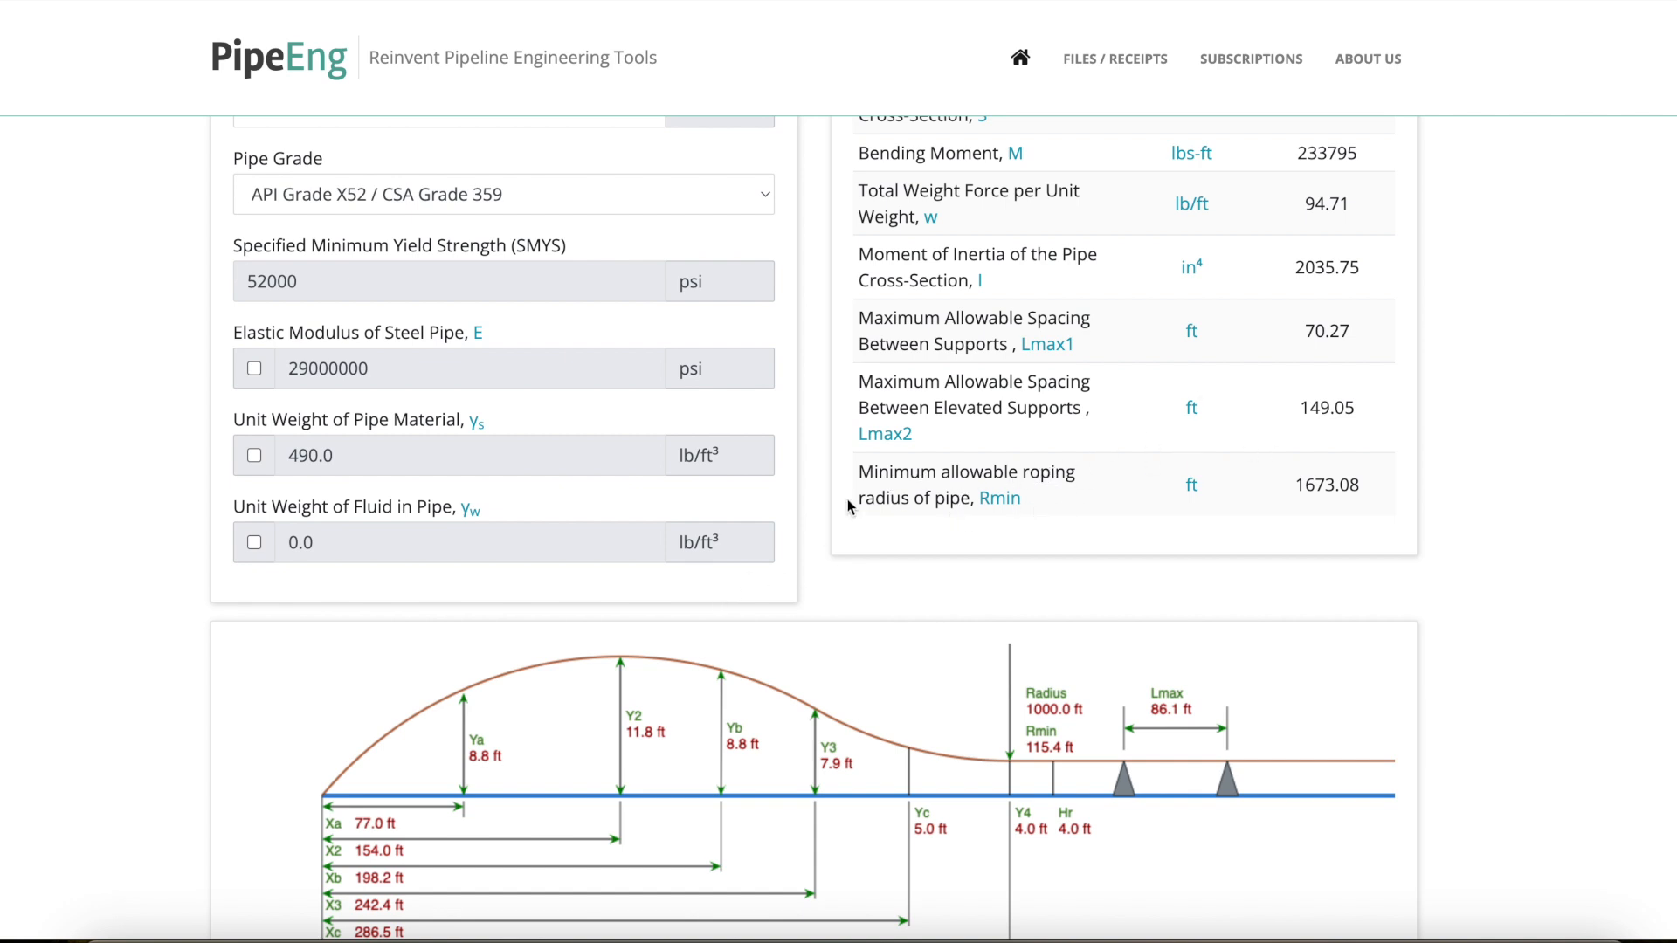
- Set the selected roping radius to 1700 ft in the geometry inputs
{"action": "scroll", "coordinate": [848, 499], "scroll_direction": "down", "scroll_amount": 1}
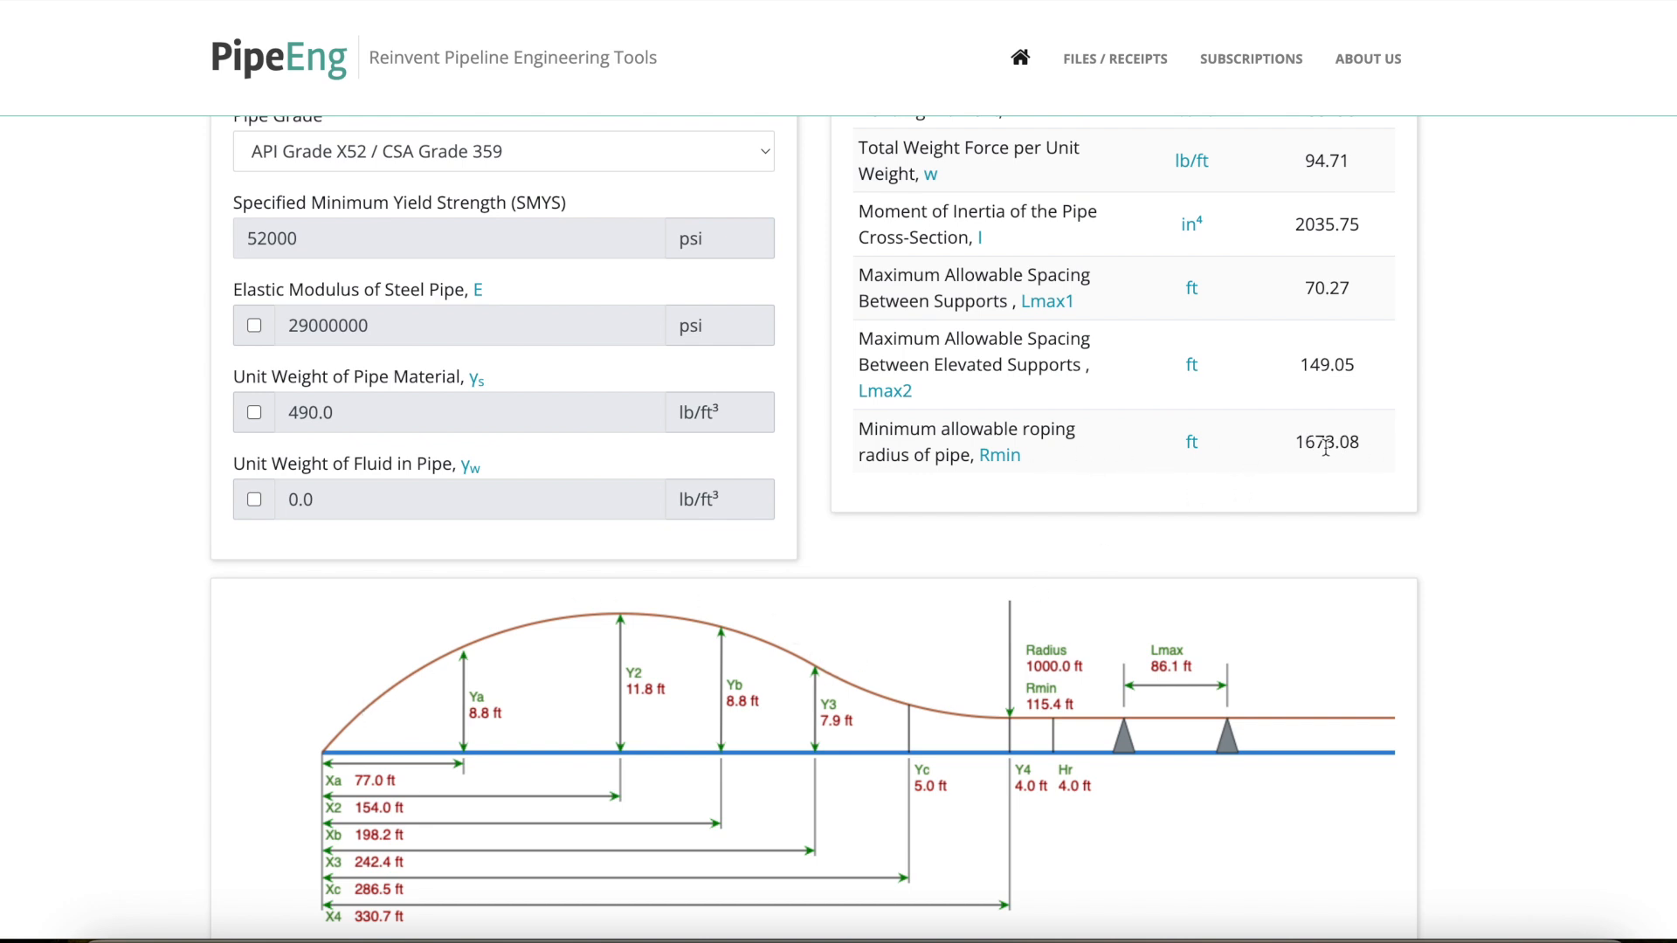
{"action": "scroll", "coordinate": [1325, 443], "scroll_direction": "down", "scroll_amount": 1}
{"action": "scroll", "coordinate": [1325, 443], "scroll_direction": "down", "scroll_amount": 5}
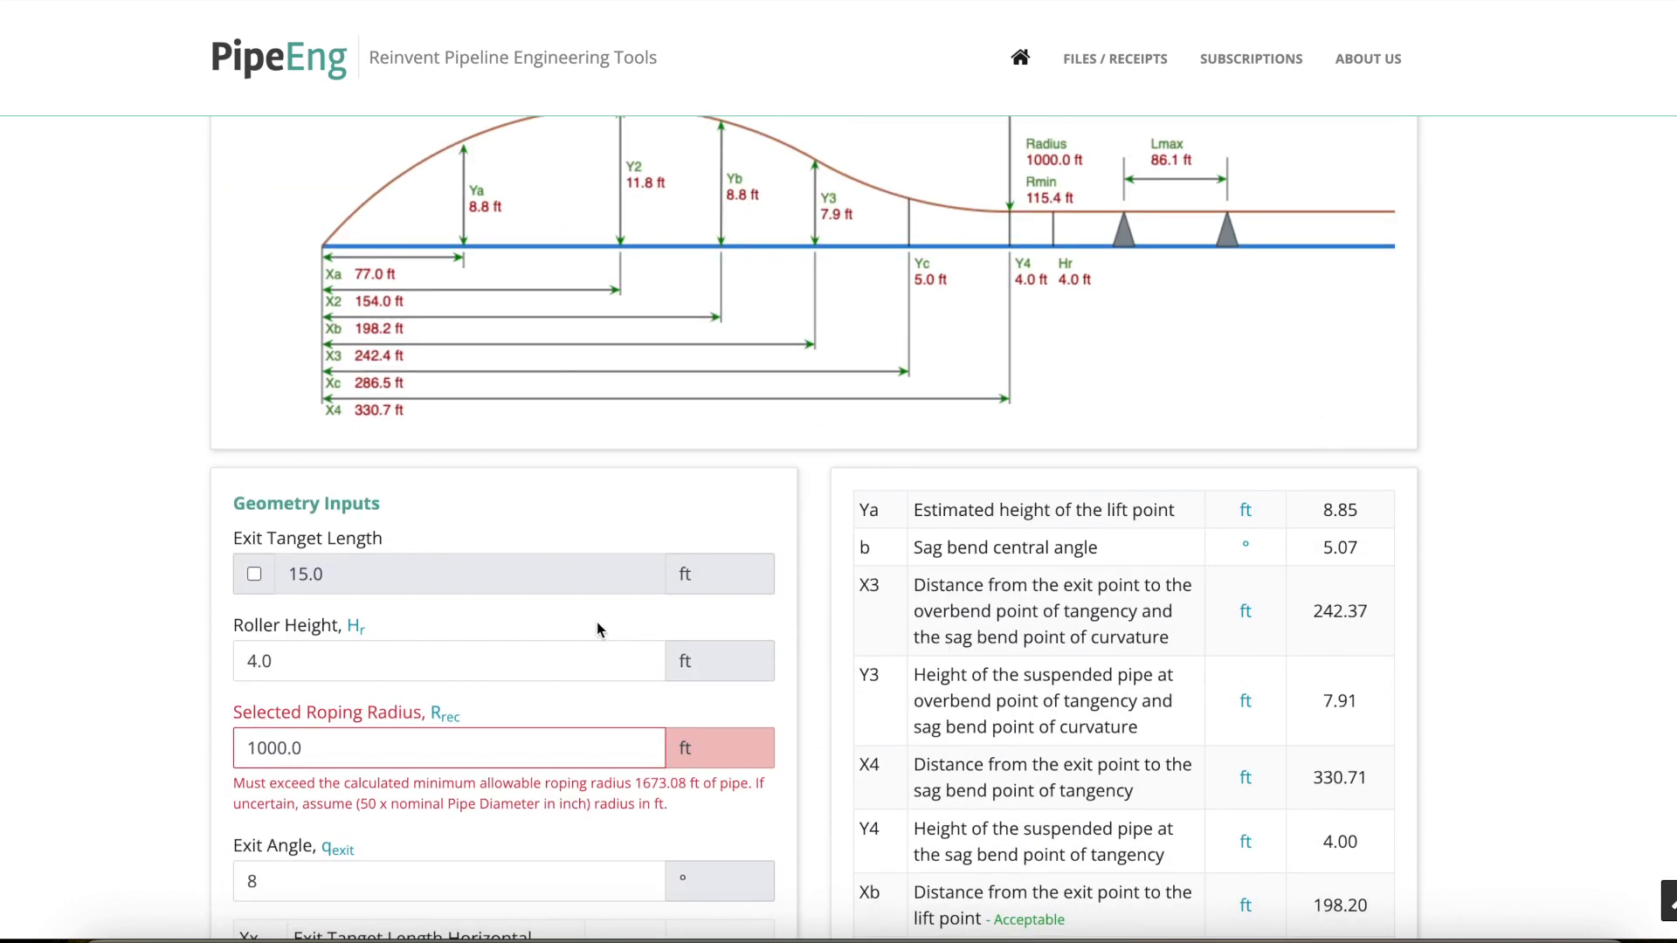
{"action": "scroll", "coordinate": [596, 622], "scroll_direction": "down", "scroll_amount": 1}
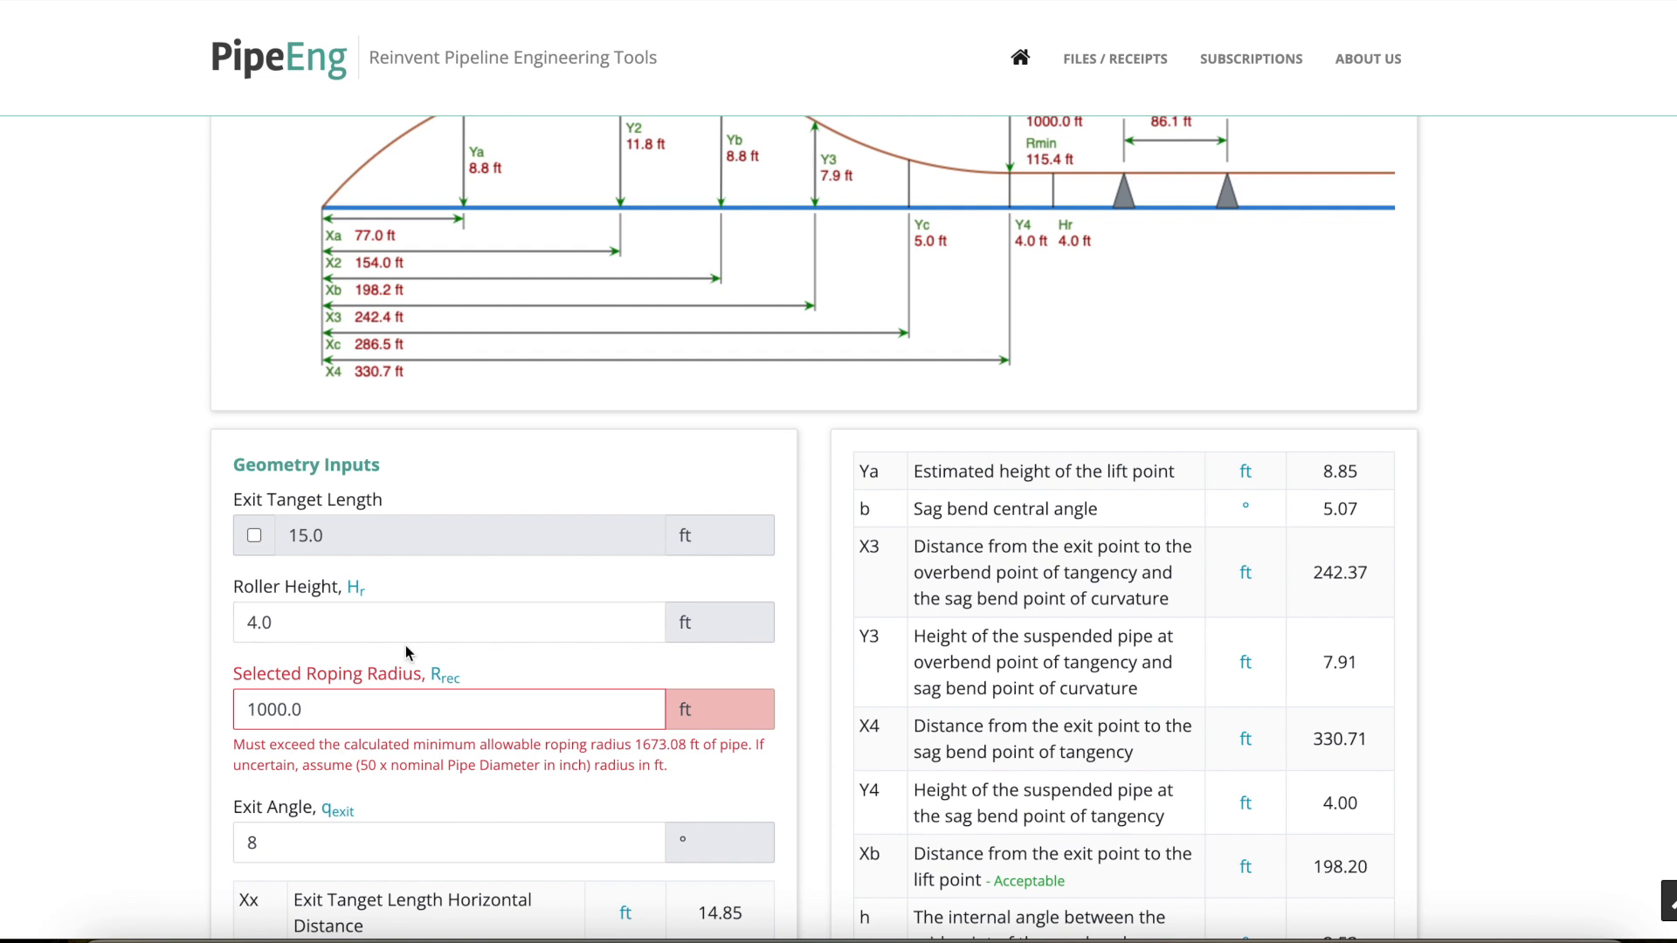
{"action": "left_click", "coordinate": [351, 699]}
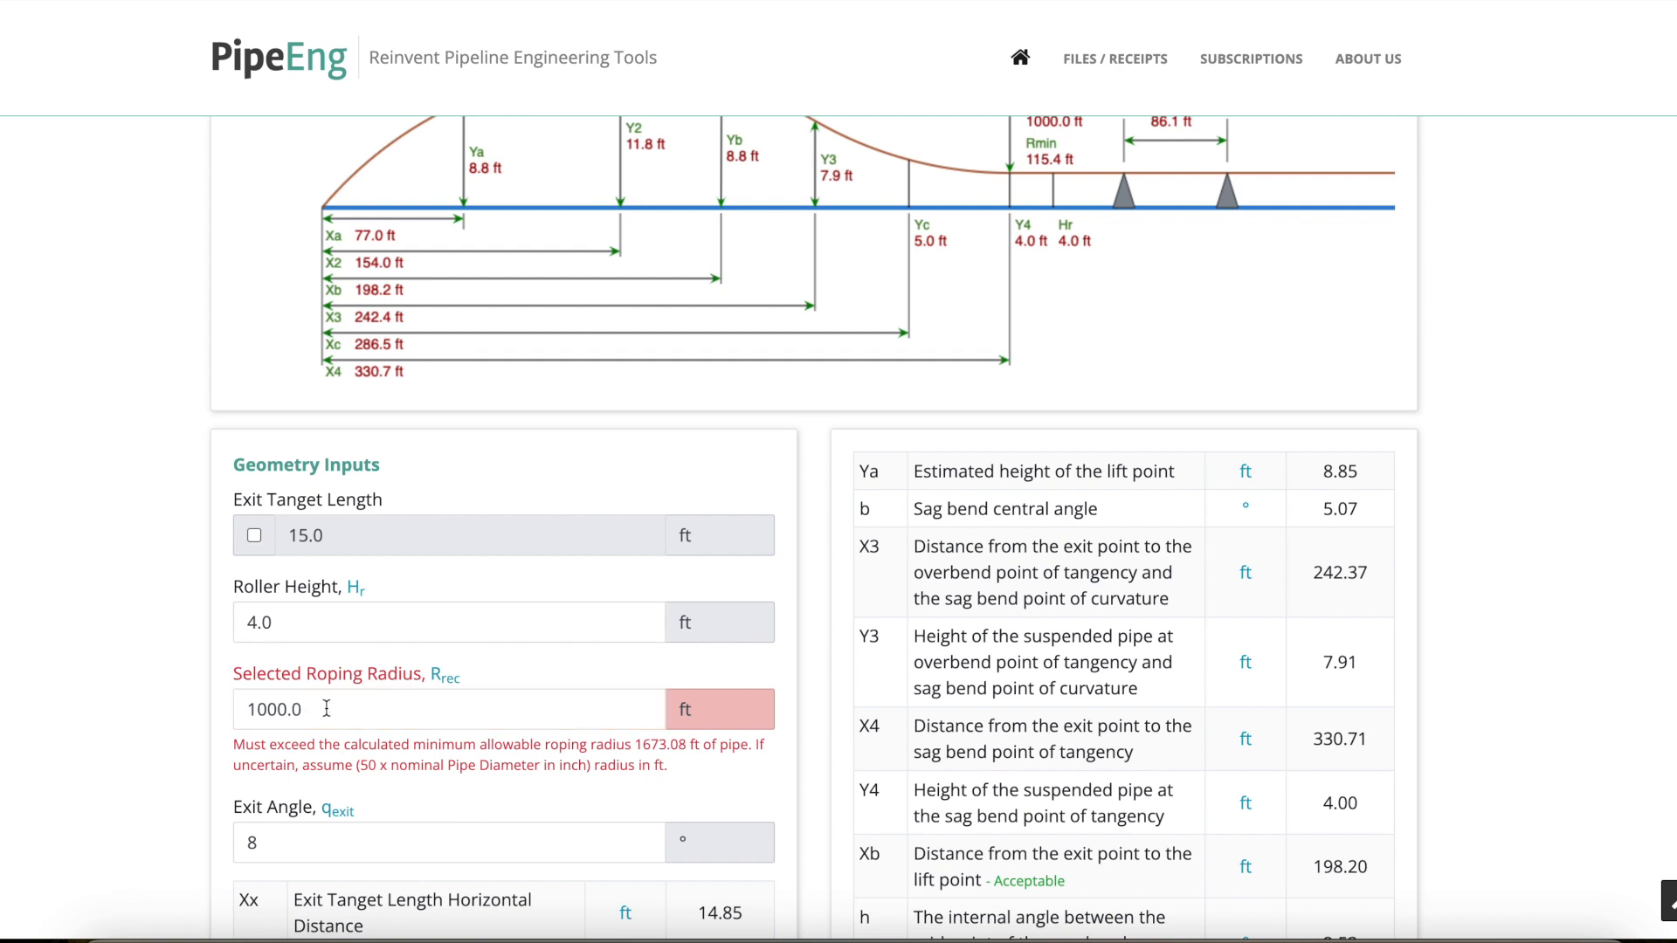
{"action": "double_click", "coordinate": [348, 705]}
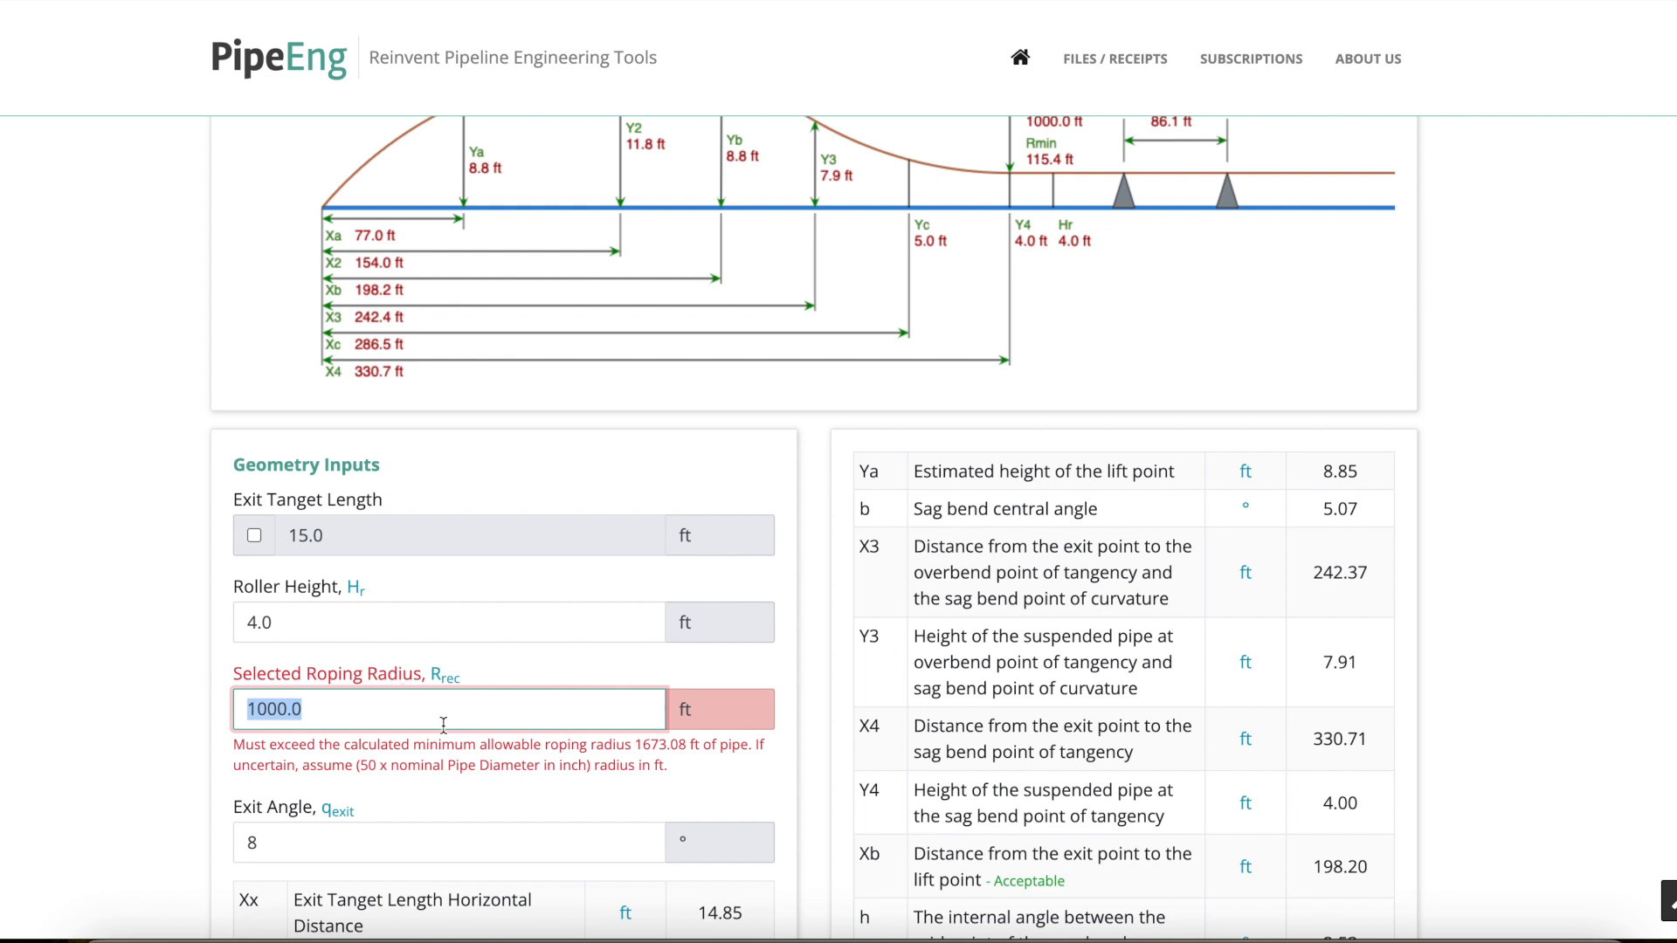
{"action": "left_click", "coordinate": [347, 709]}
{"action": "double_click", "coordinate": [274, 709]}
{"action": "scroll", "coordinate": [161, 581], "scroll_direction": "up", "scroll_amount": 1}
{"action": "left_click", "coordinate": [321, 707]}
{"action": "double_click", "coordinate": [267, 704]}
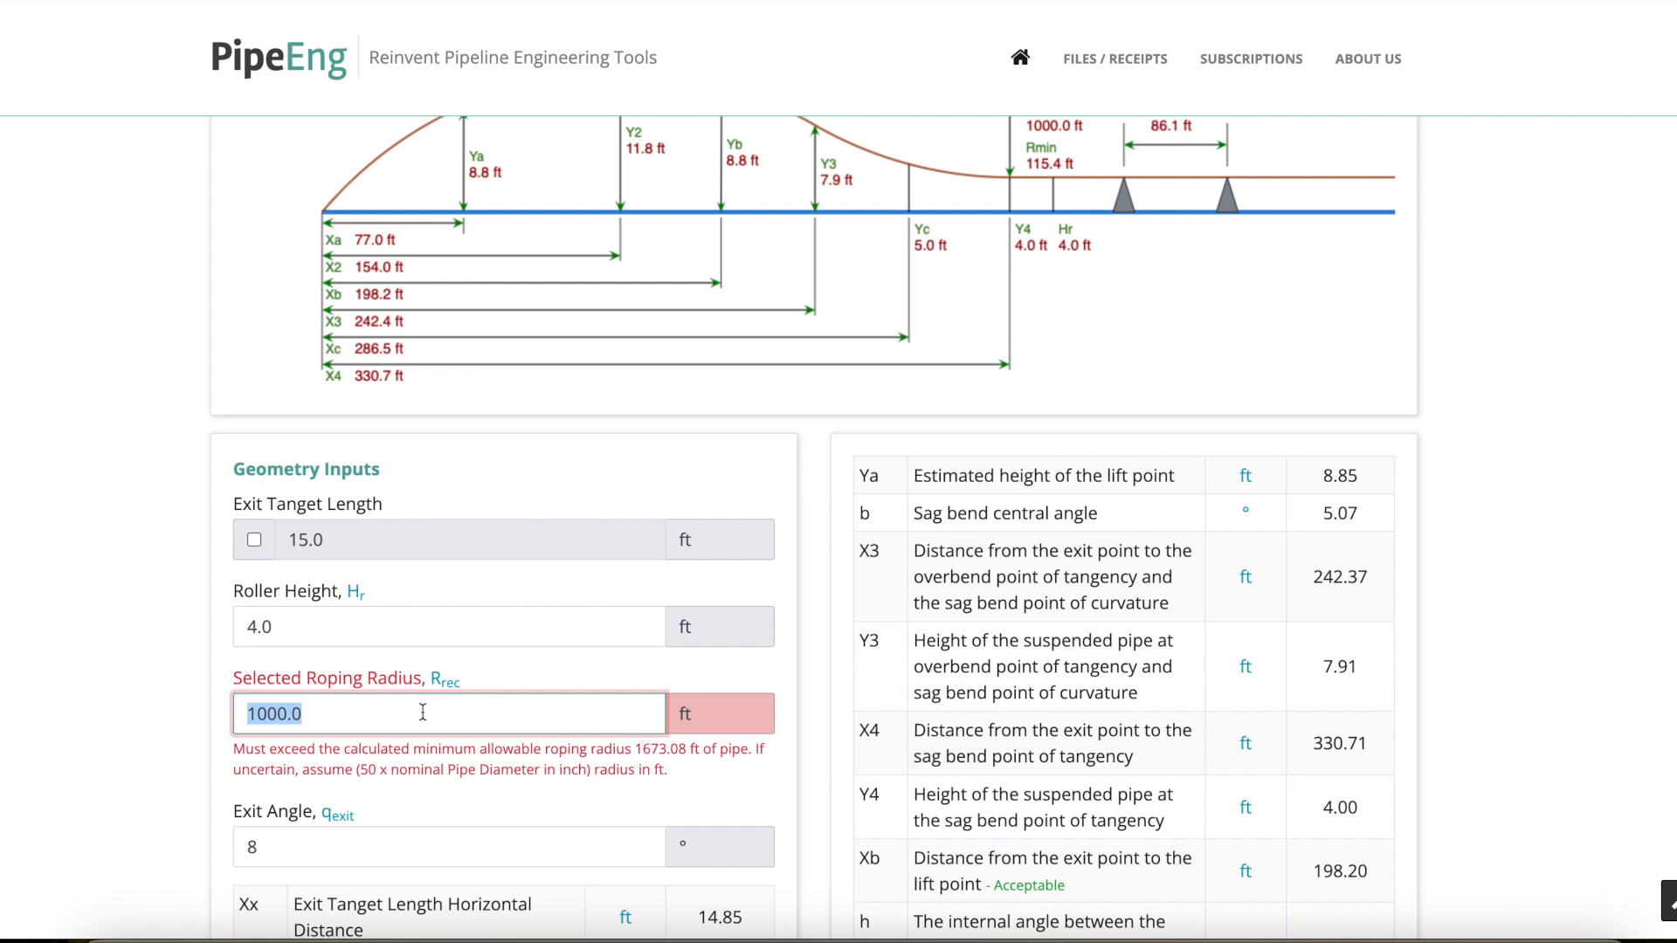
{"action": "type", "text": "1700"}
{"action": "left_click", "coordinate": [134, 573]}
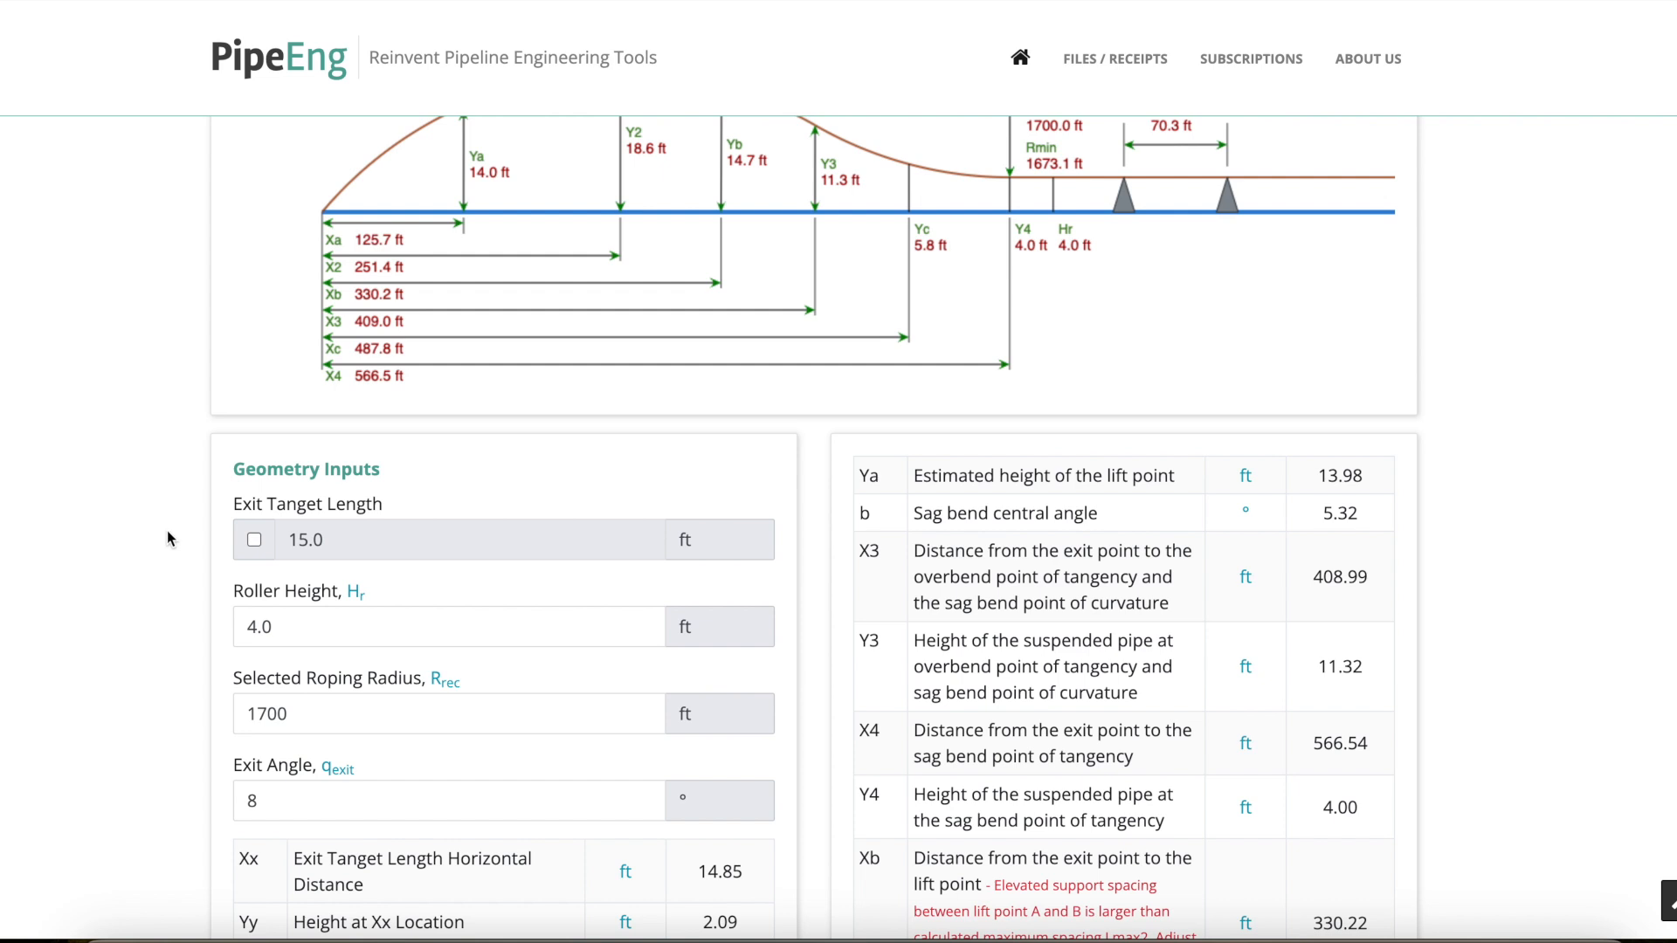
- Enable manual entry of the exit tangent length and return it to the default
{"action": "scroll", "coordinate": [181, 531], "scroll_direction": "up", "scroll_amount": 2}
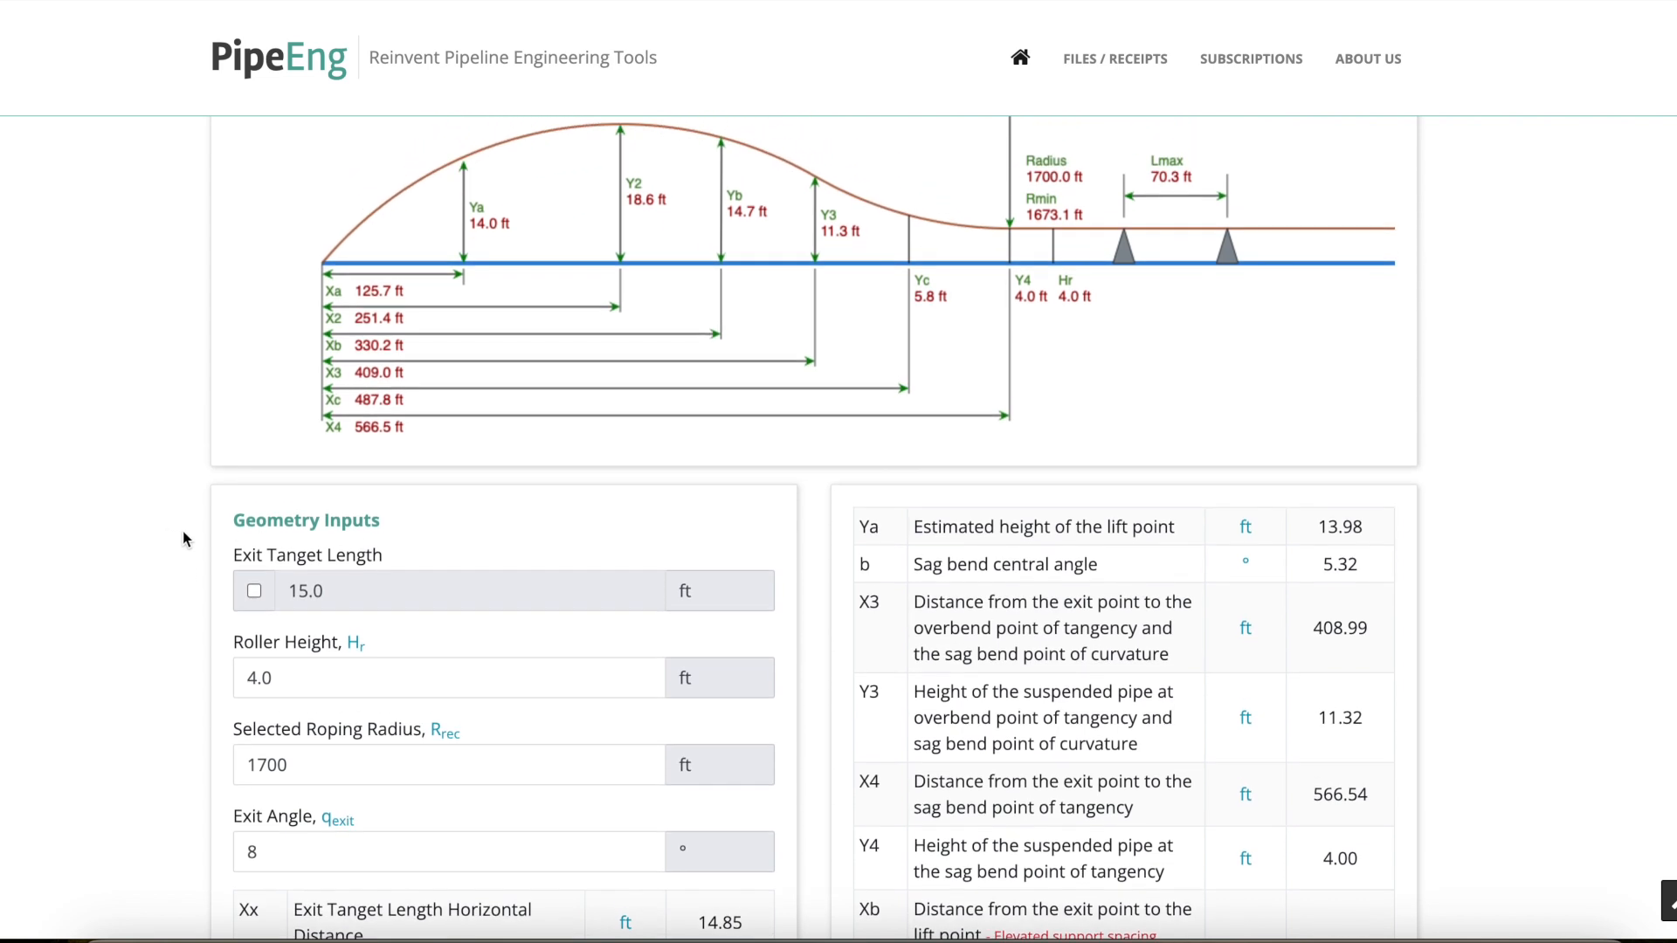
{"action": "scroll", "coordinate": [459, 542], "scroll_direction": "up", "scroll_amount": 1}
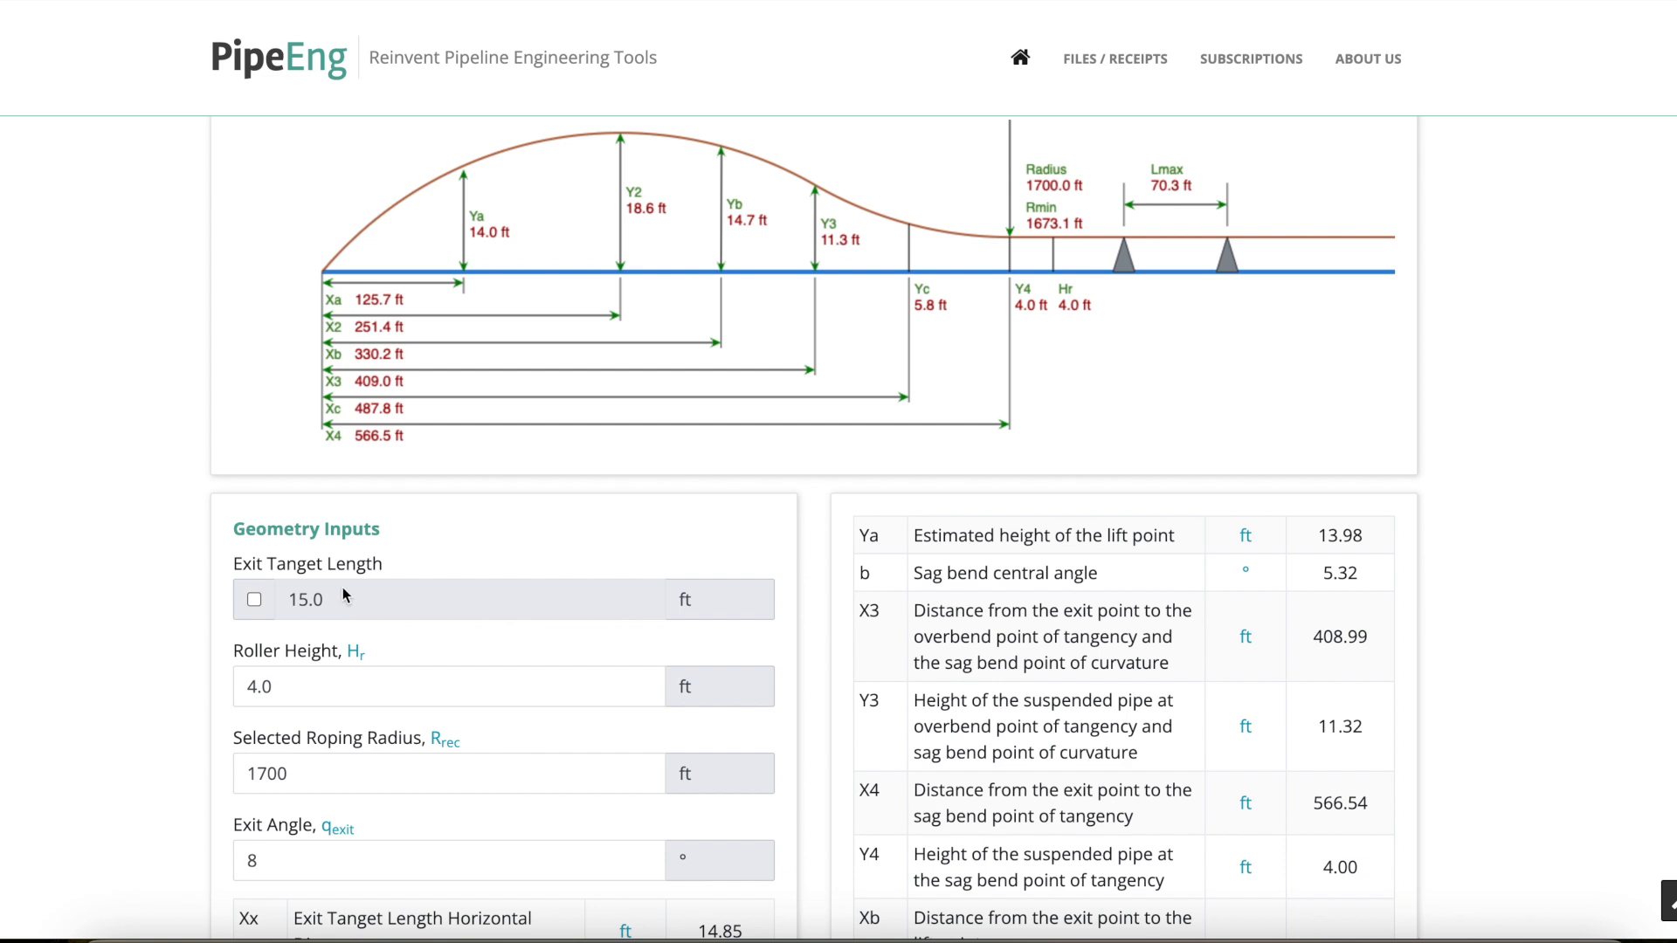
{"action": "left_click", "coordinate": [254, 599]}
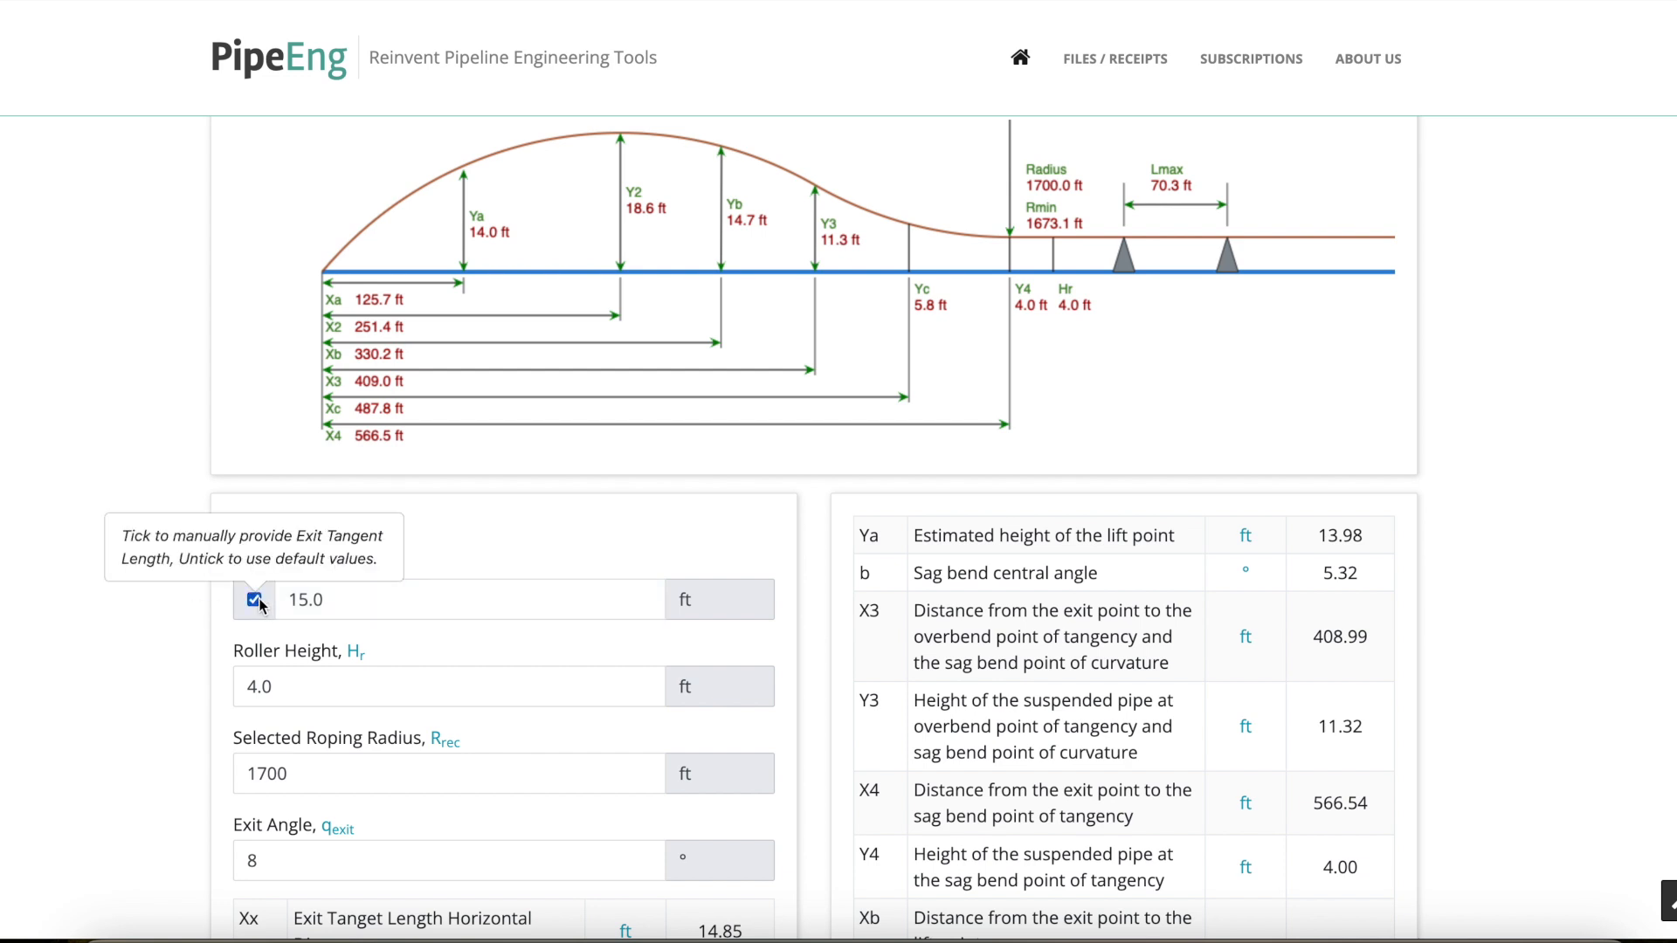
{"action": "left_click", "coordinate": [353, 603]}
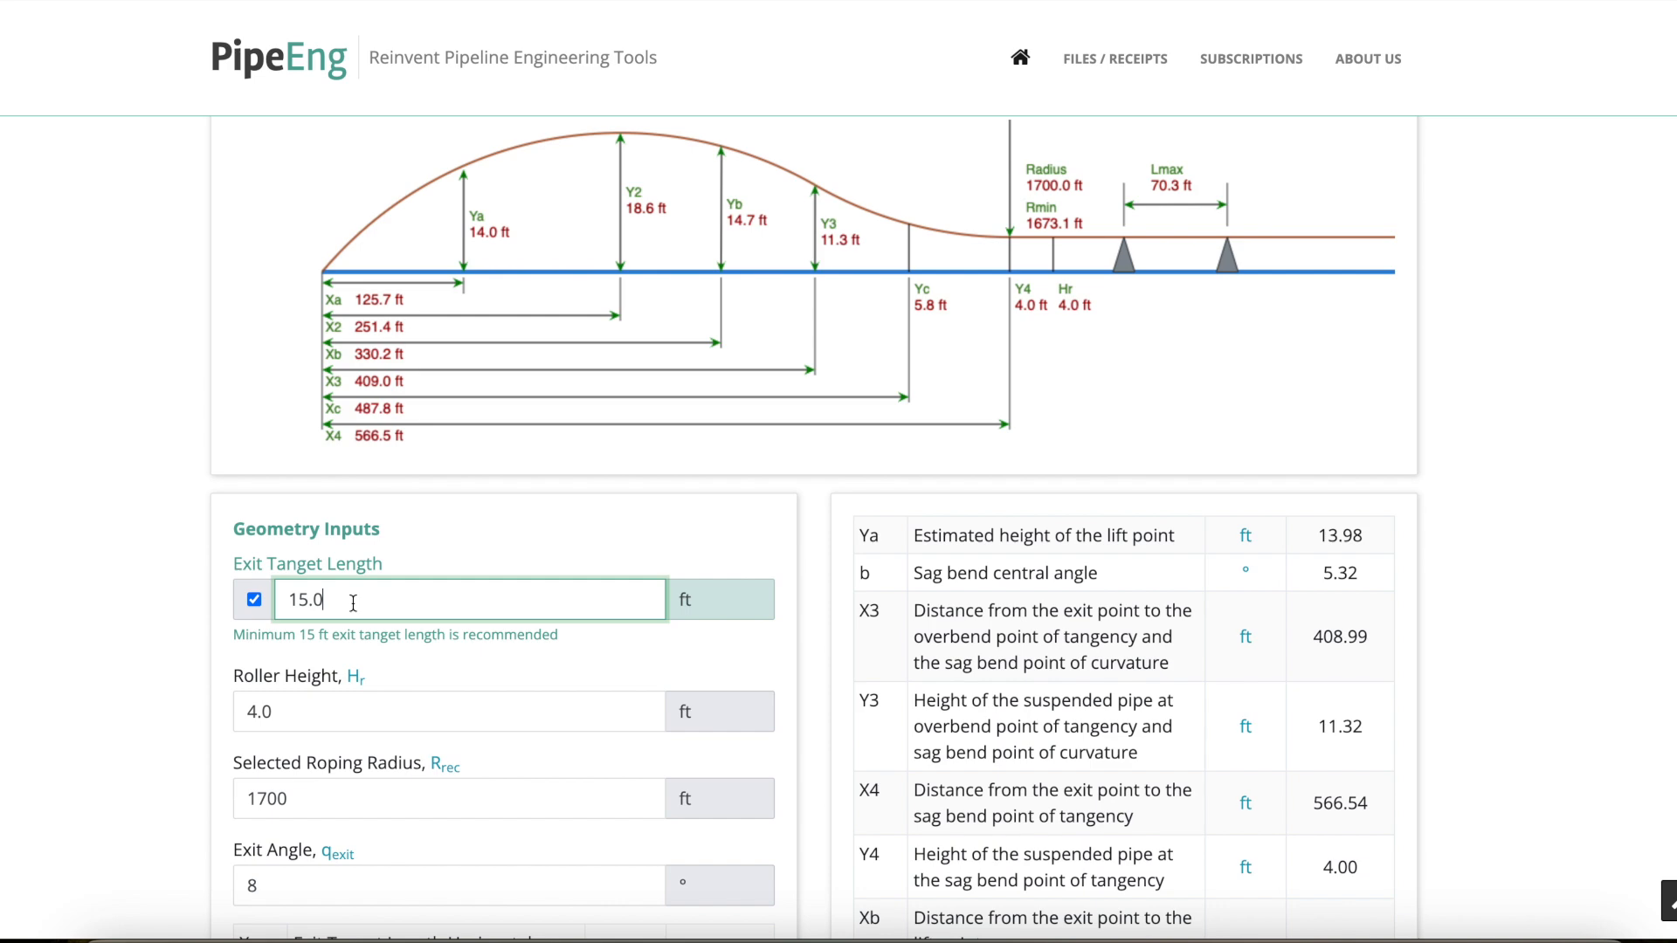
{"action": "left_click", "coordinate": [255, 601]}
{"action": "scroll", "coordinate": [214, 572], "scroll_direction": "down", "scroll_amount": 3}
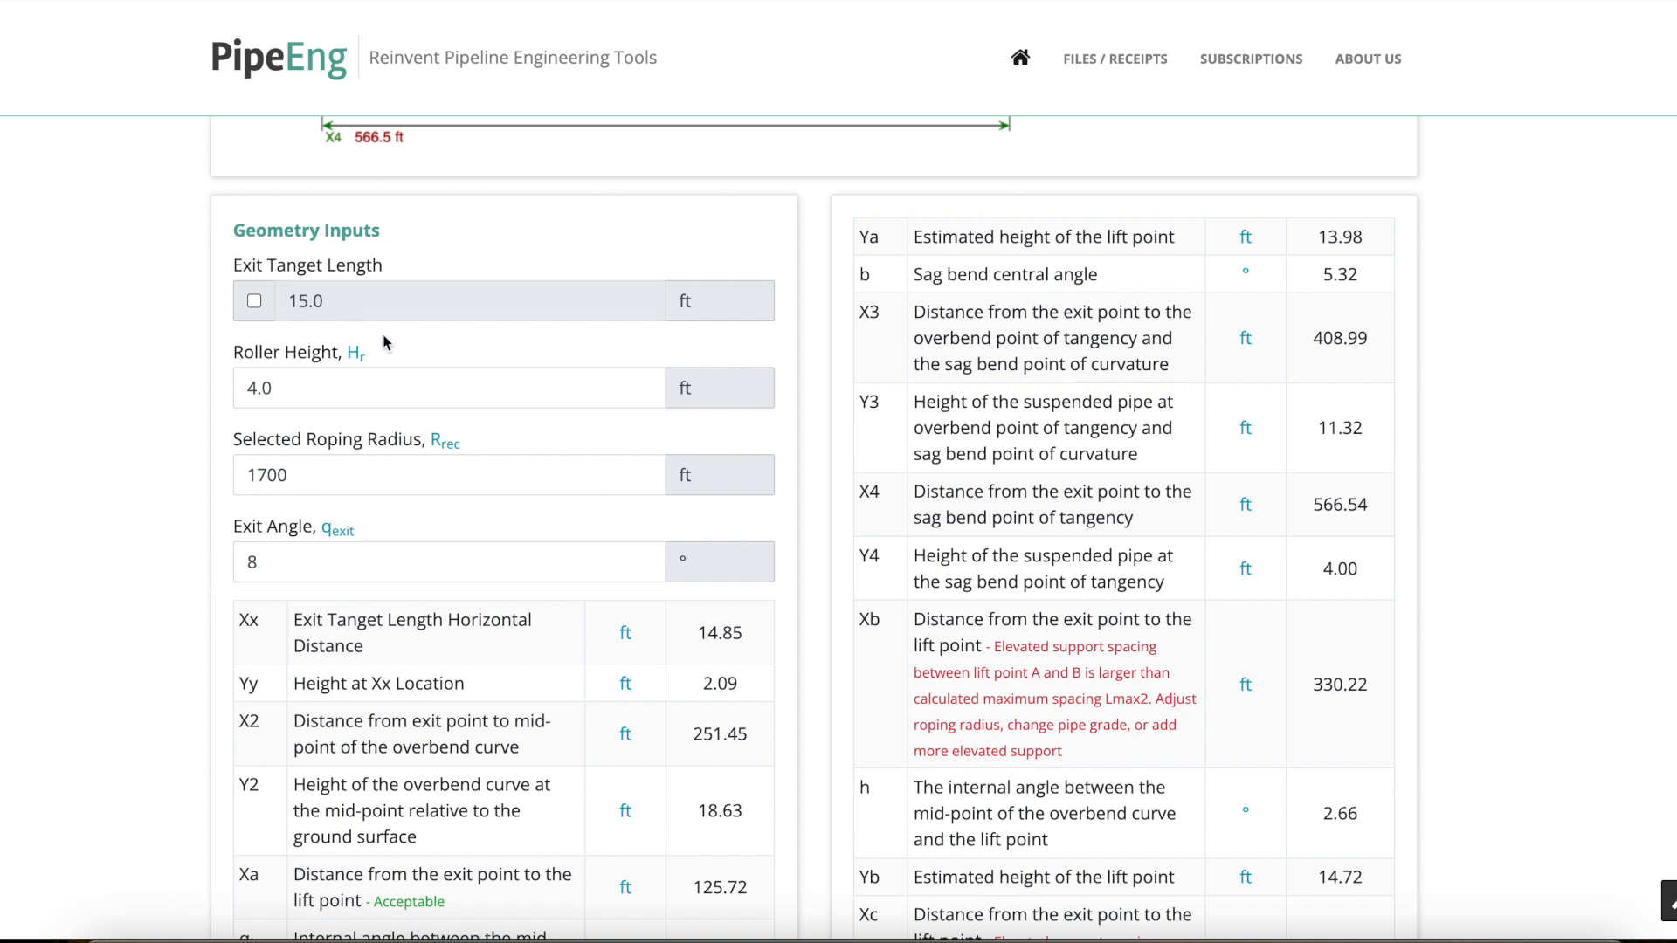
- Set the roller height to 2 ft in the geometry inputs
{"action": "scroll", "coordinate": [459, 376], "scroll_direction": "up", "scroll_amount": 2}
{"action": "scroll", "coordinate": [521, 507], "scroll_direction": "up", "scroll_amount": 2}
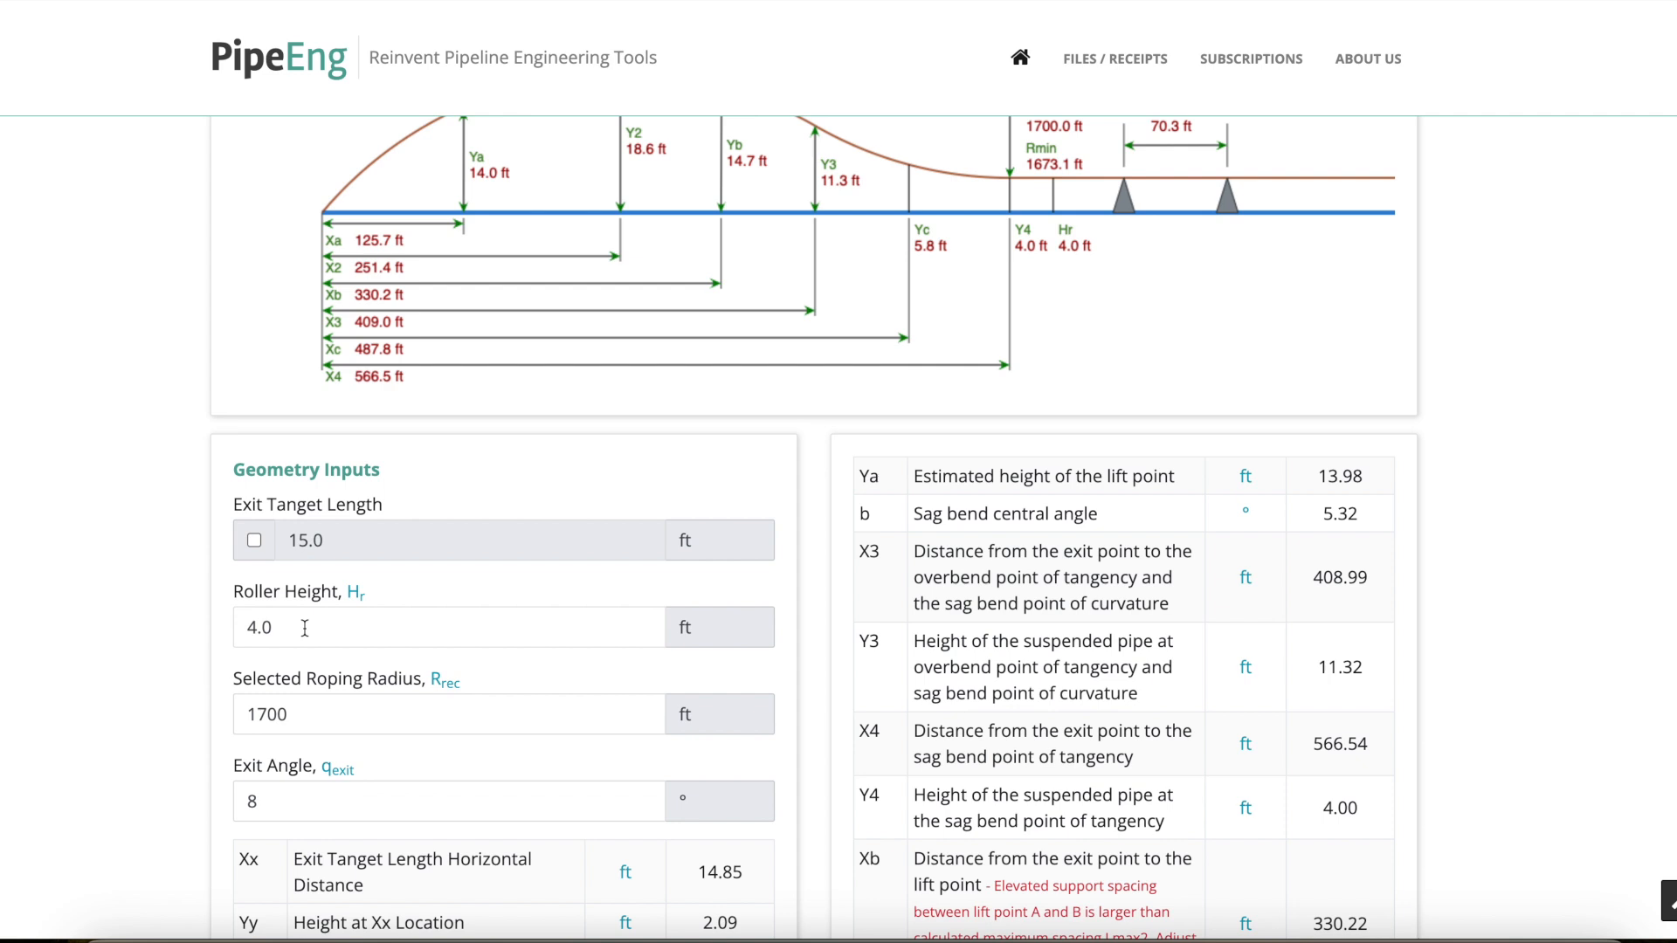
{"action": "left_click", "coordinate": [338, 627]}
{"action": "double_click", "coordinate": [269, 627]}
{"action": "type", "text": "2"}
{"action": "left_click", "coordinate": [164, 488]}
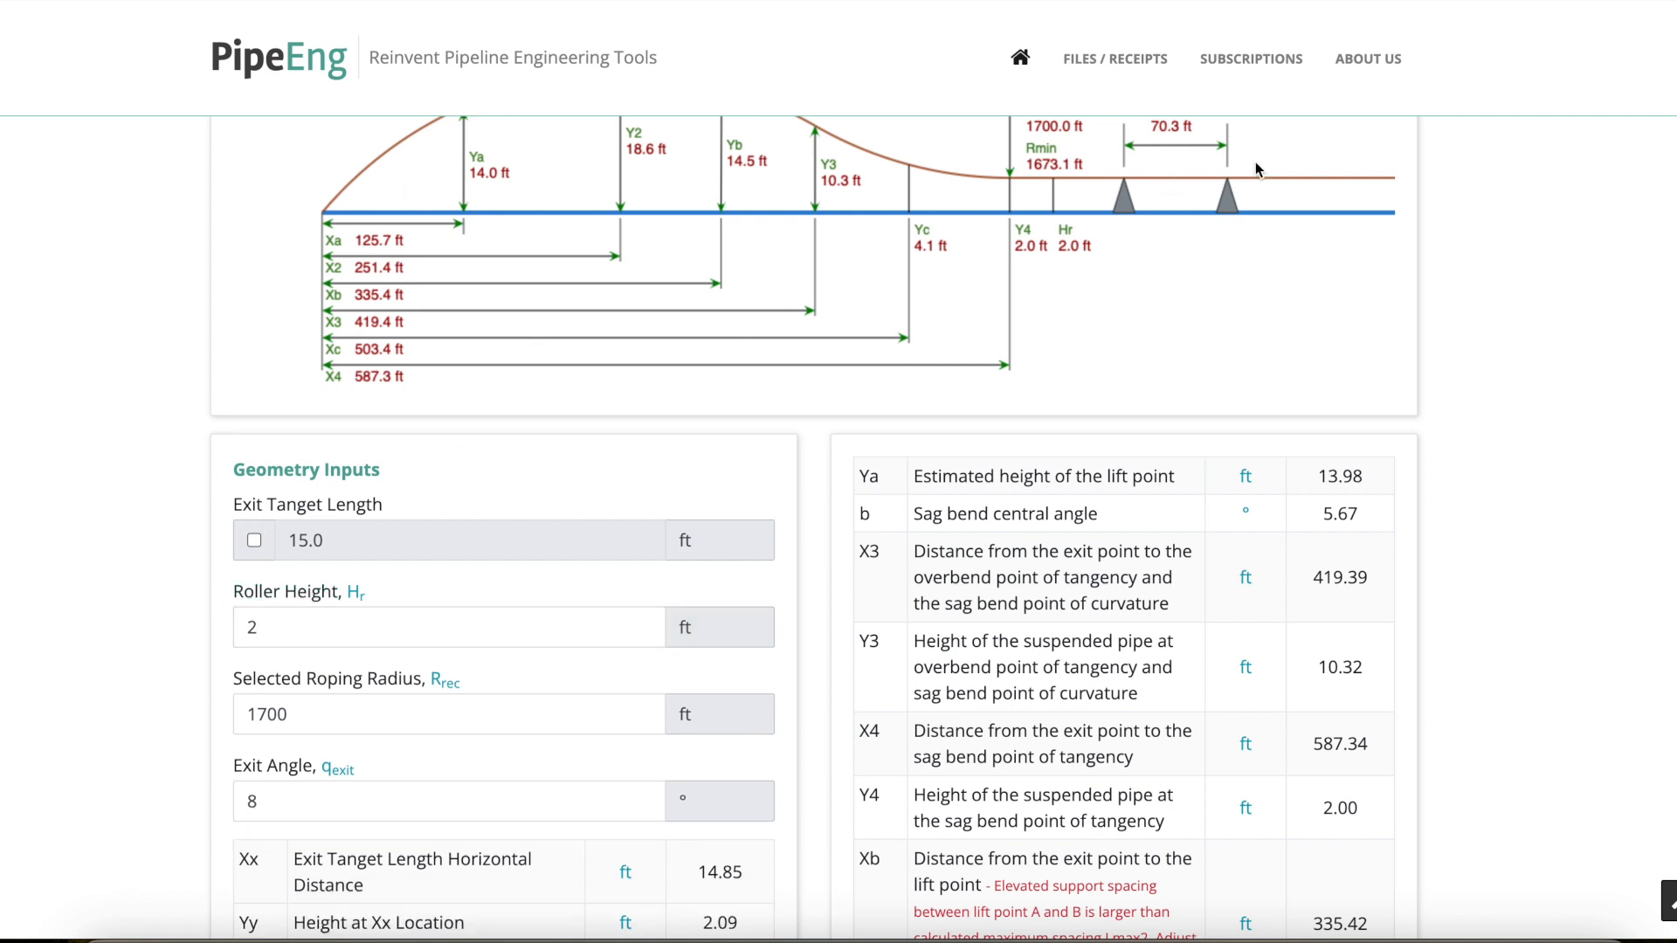
- Examine the distances and heights in the lift diagram and the matching descriptions in the geometry results
{"action": "scroll", "coordinate": [688, 284], "scroll_direction": "up", "scroll_amount": 1}
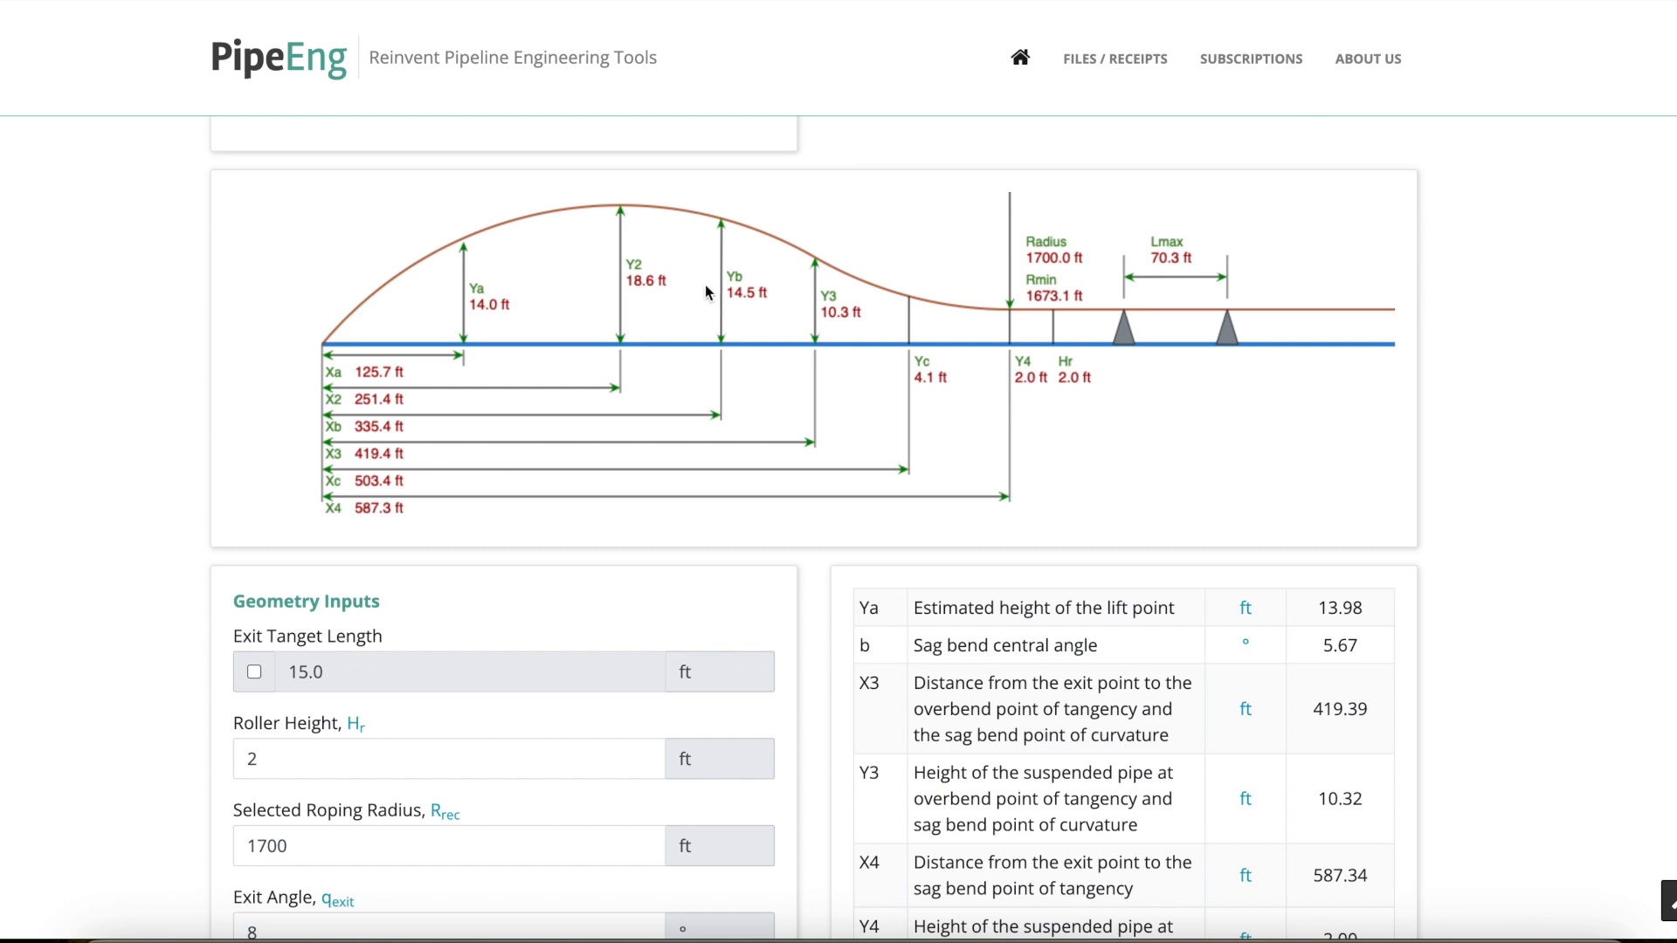
{"action": "scroll", "coordinate": [776, 327], "scroll_direction": "down", "scroll_amount": 1}
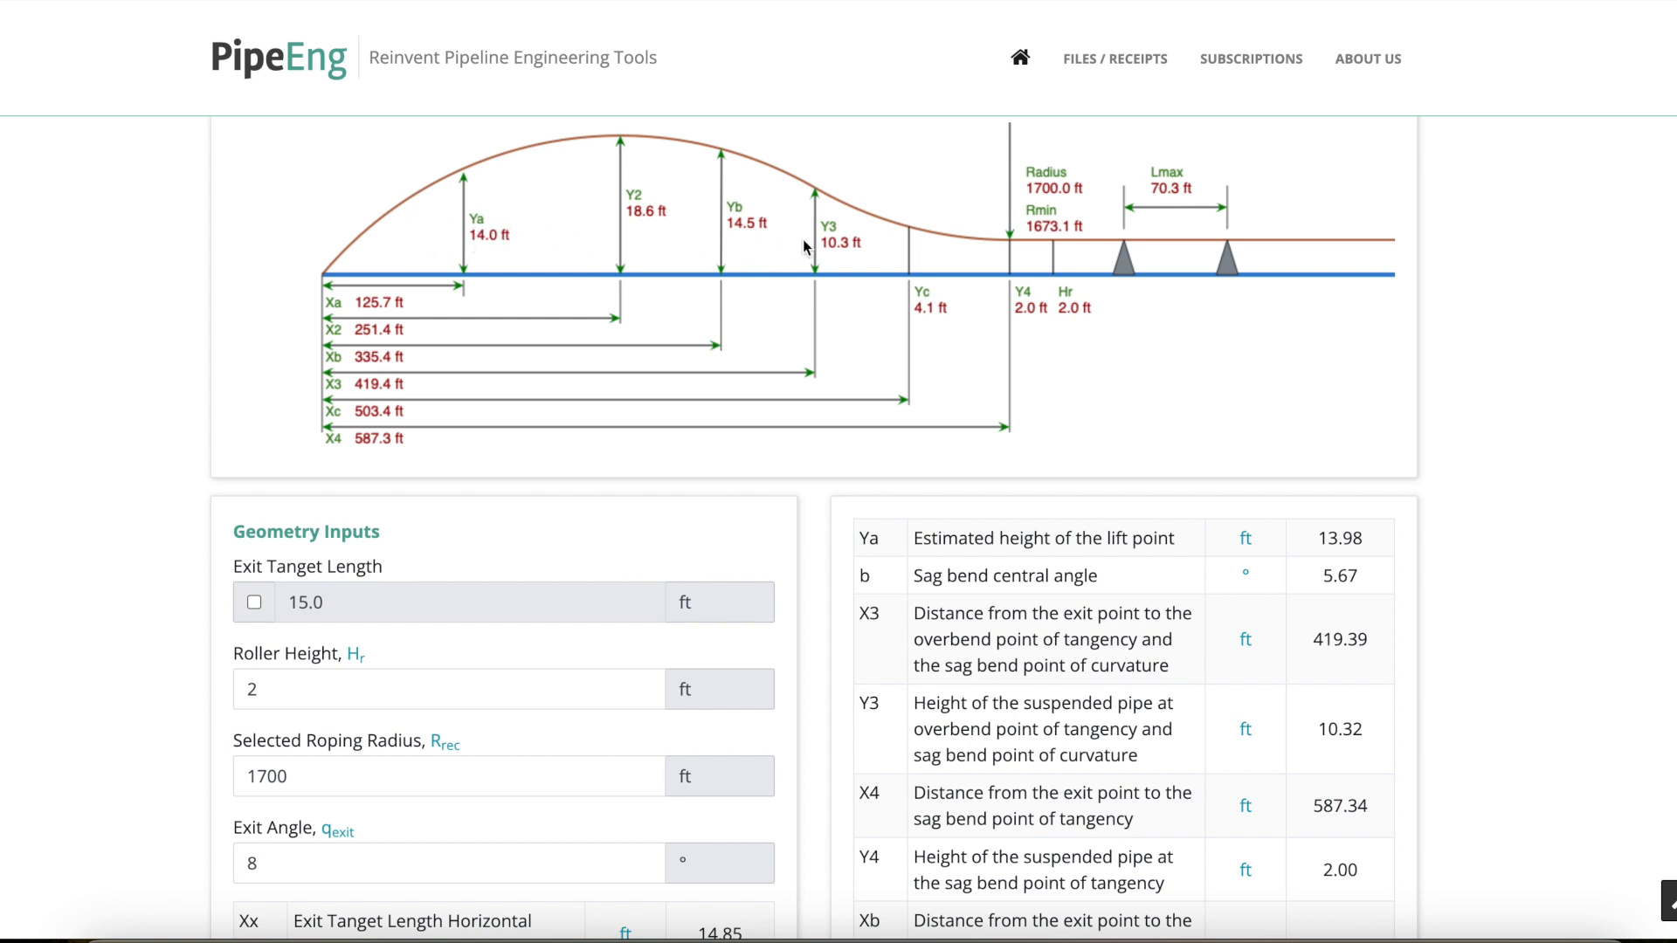
{"action": "scroll", "coordinate": [973, 563], "scroll_direction": "down", "scroll_amount": 1}
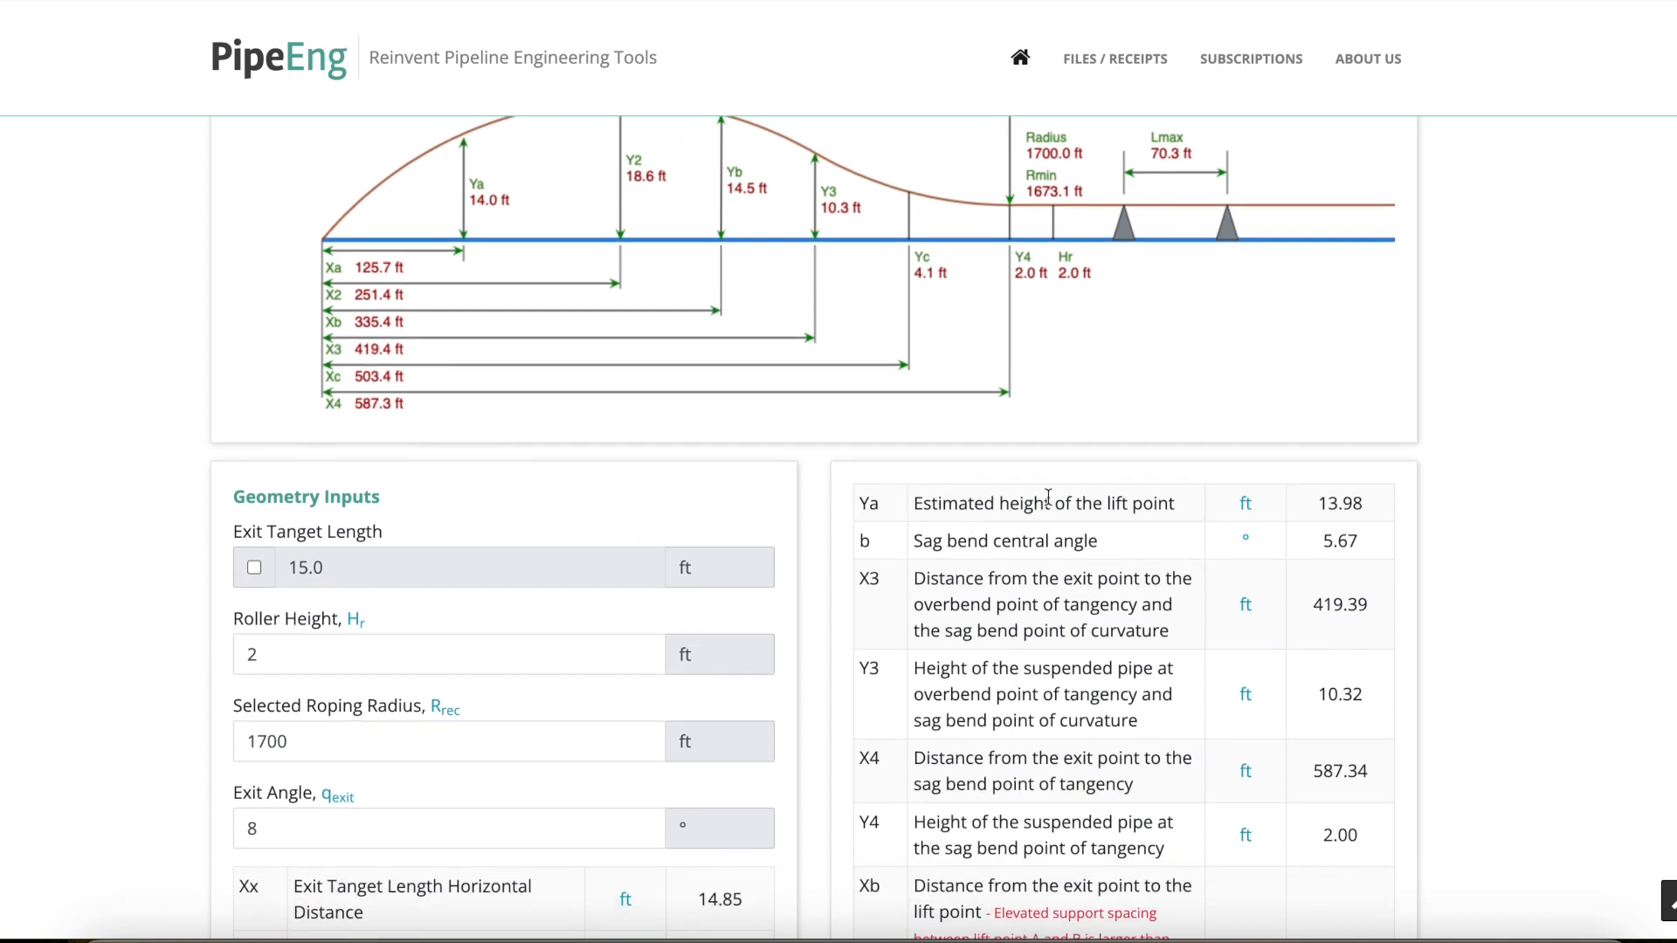
{"action": "left_click_drag", "start_coordinate": [913, 504], "coordinate": [1171, 511]}
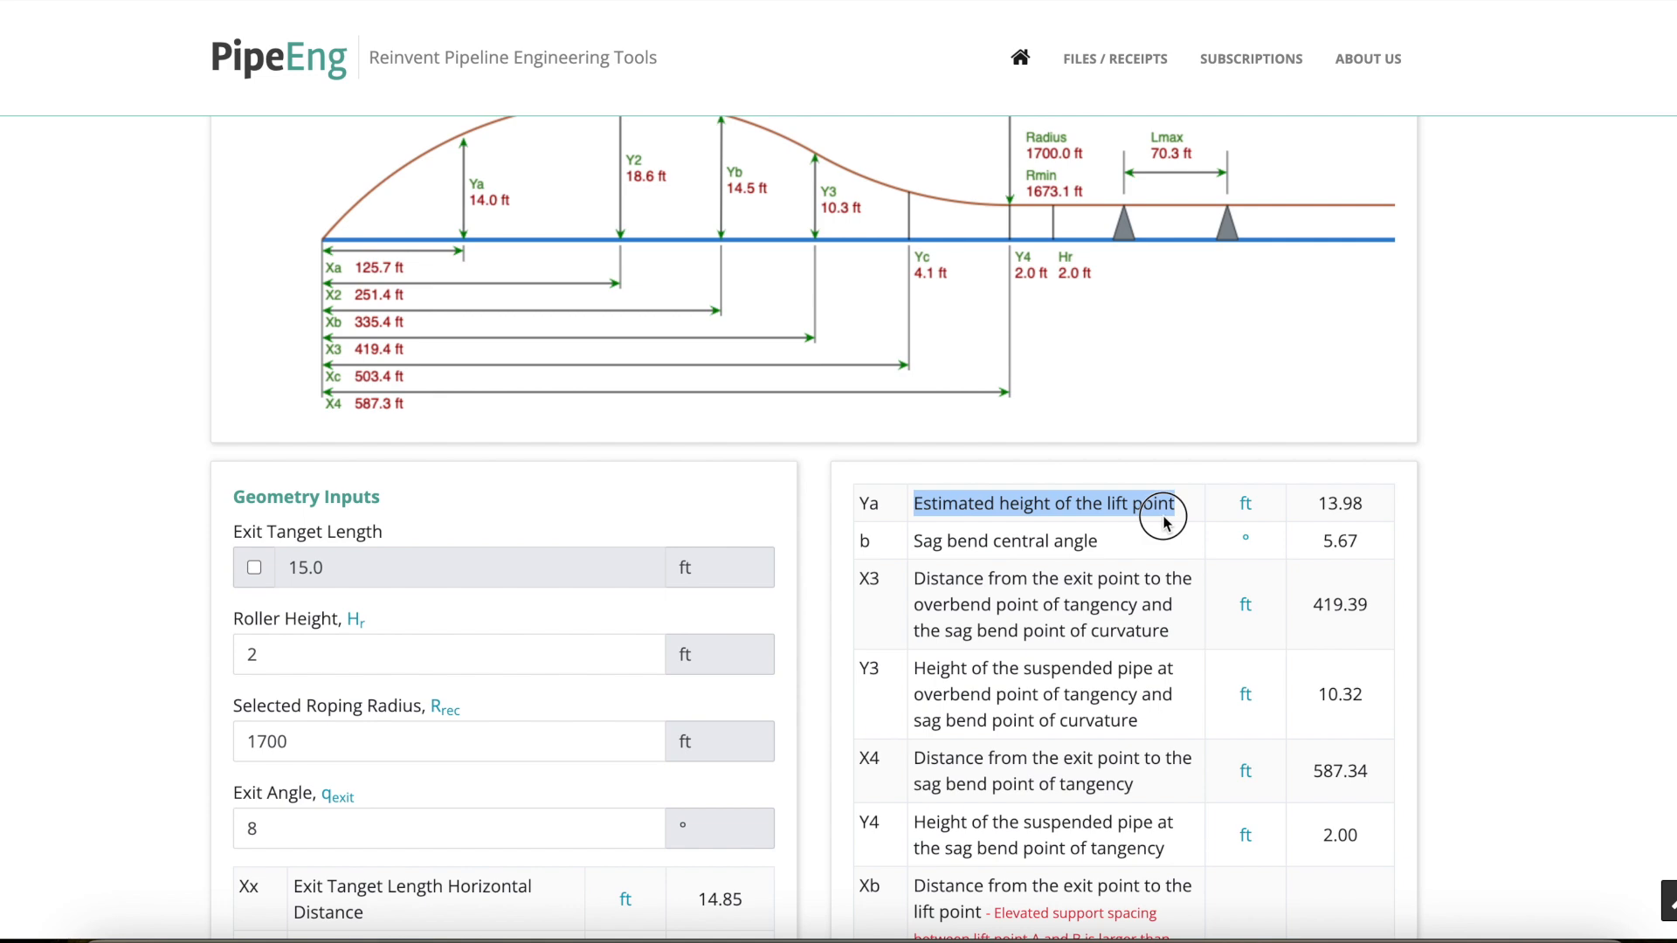
{"action": "left_click", "coordinate": [924, 603]}
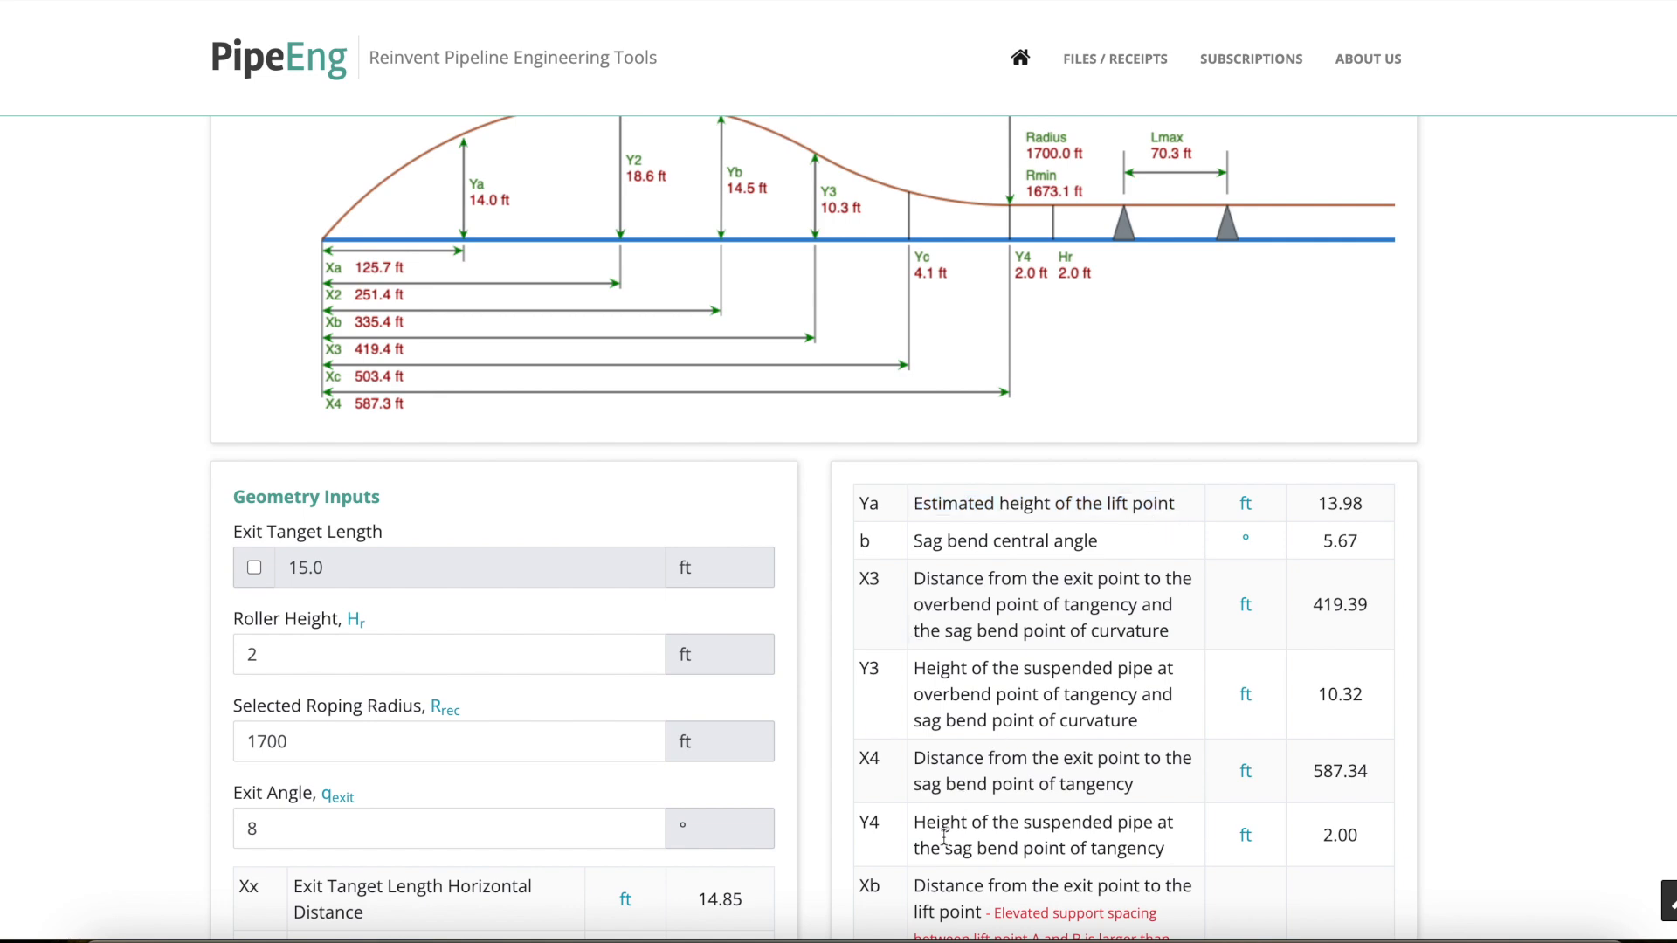
{"action": "scroll", "coordinate": [573, 411], "scroll_direction": "down", "scroll_amount": 4}
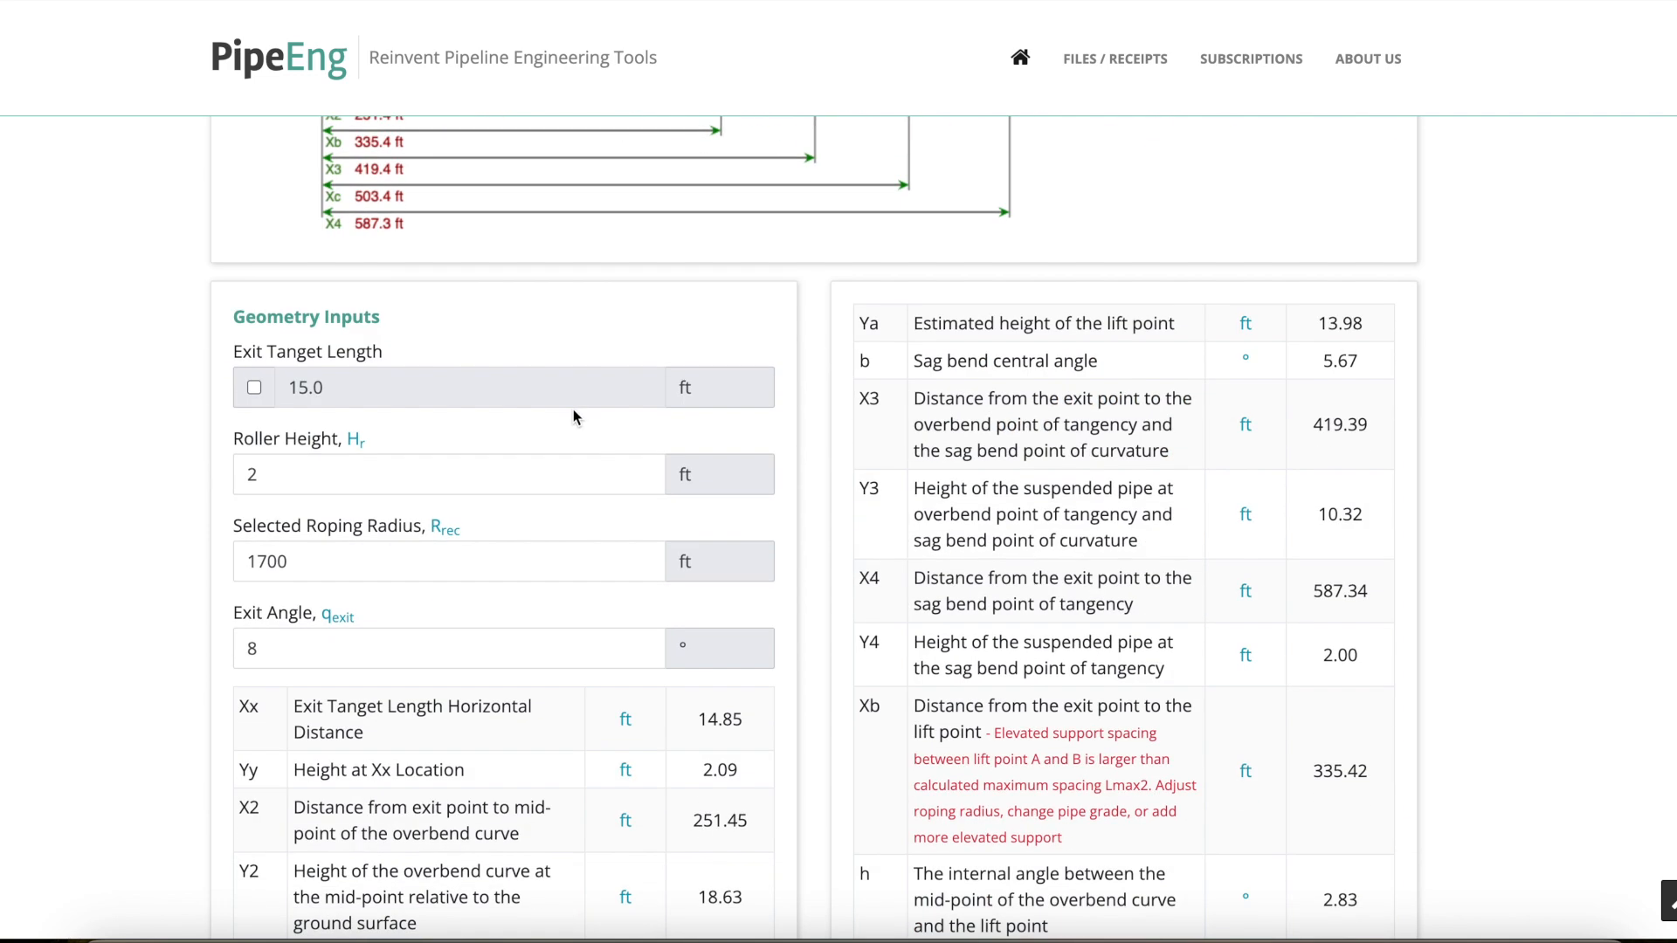
- Open the exit angle value for editing and leave it as it is
{"action": "left_click", "coordinate": [333, 505]}
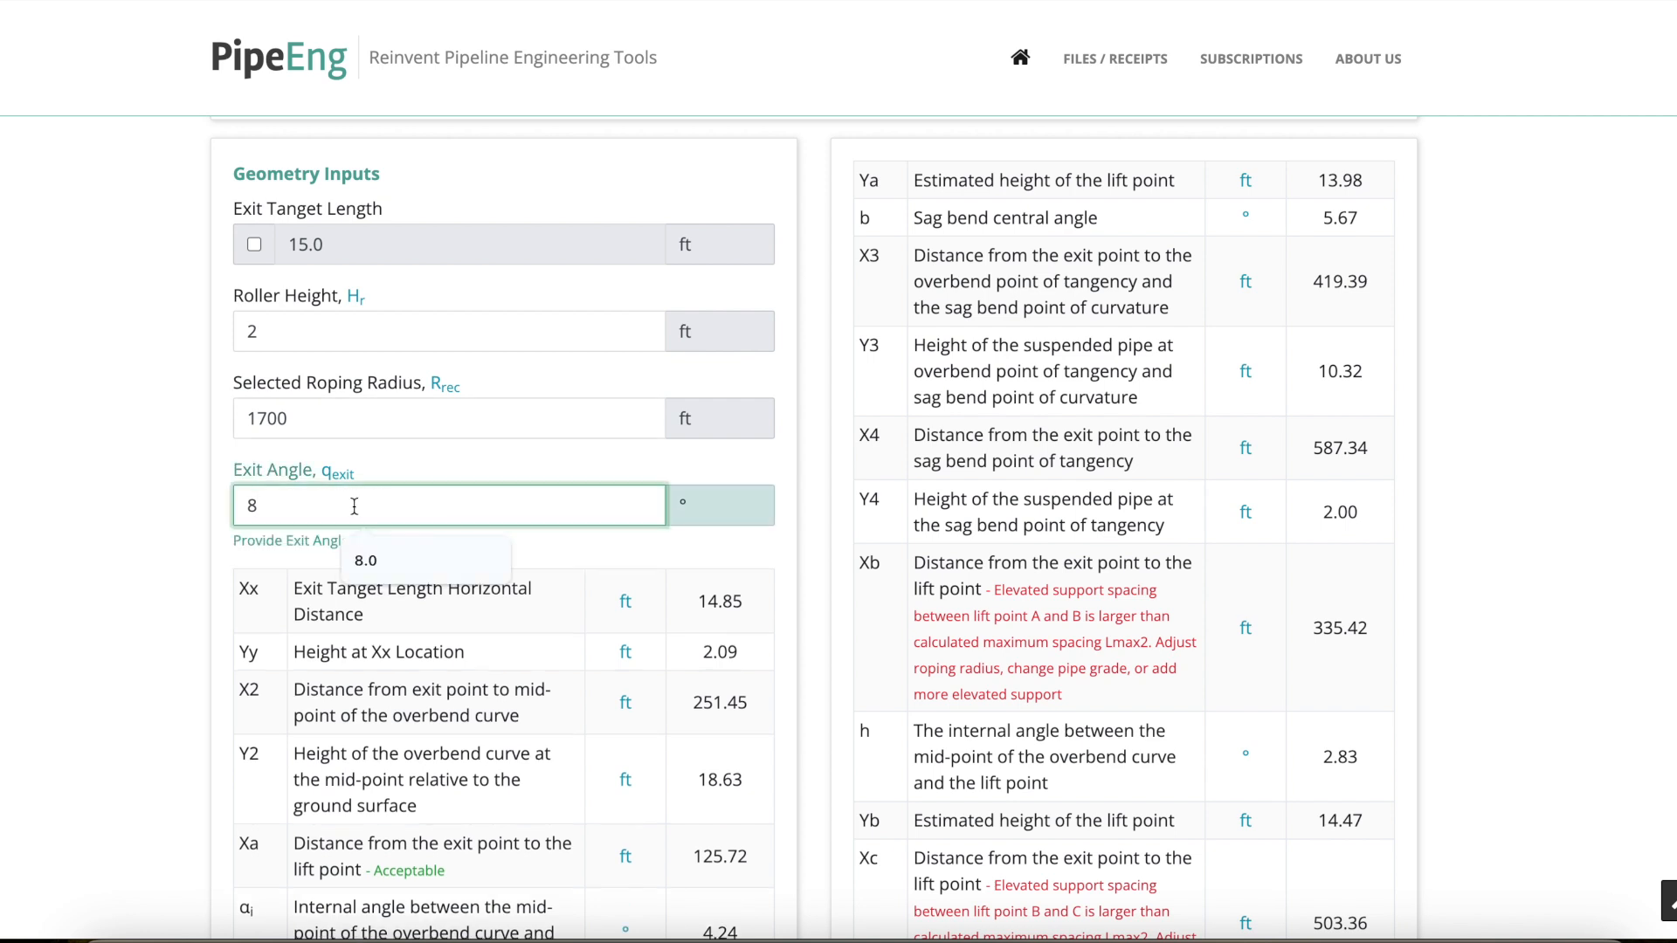
{"action": "left_click", "coordinate": [206, 540]}
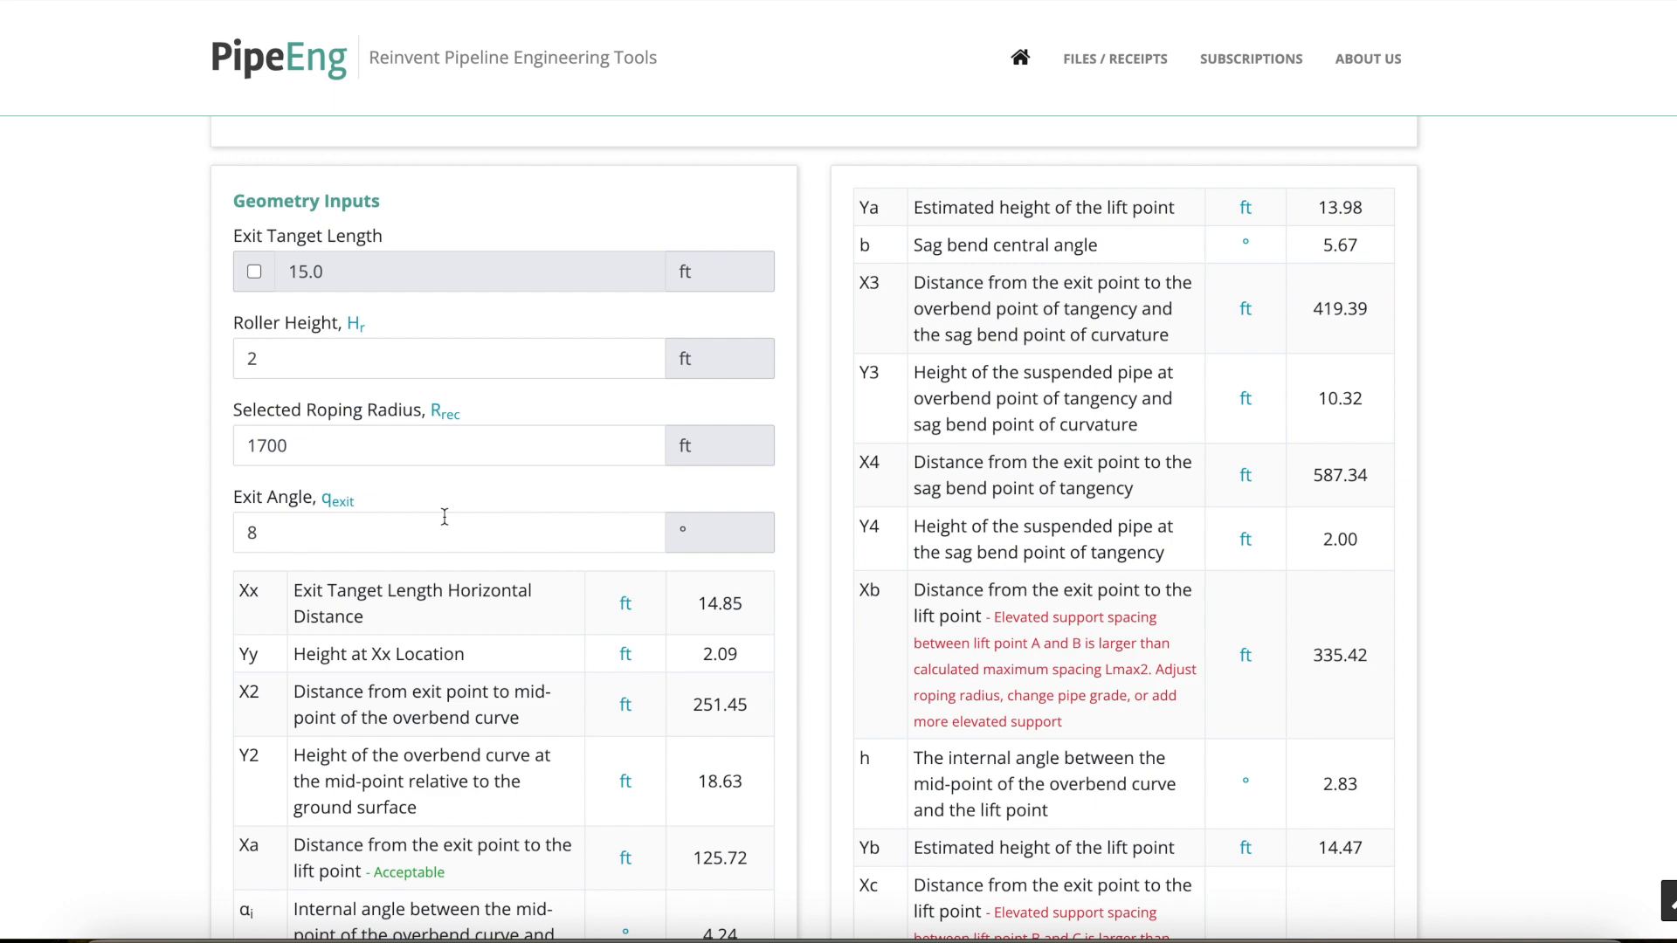
{"action": "left_click", "coordinate": [266, 532]}
{"action": "left_click", "coordinate": [162, 568]}
- Review the pipe inputs and lift diagram, and examine the spacing checks for lift point distances Xa, Xb and Xc
{"action": "scroll", "coordinate": [156, 564], "scroll_direction": "down", "scroll_amount": 2}
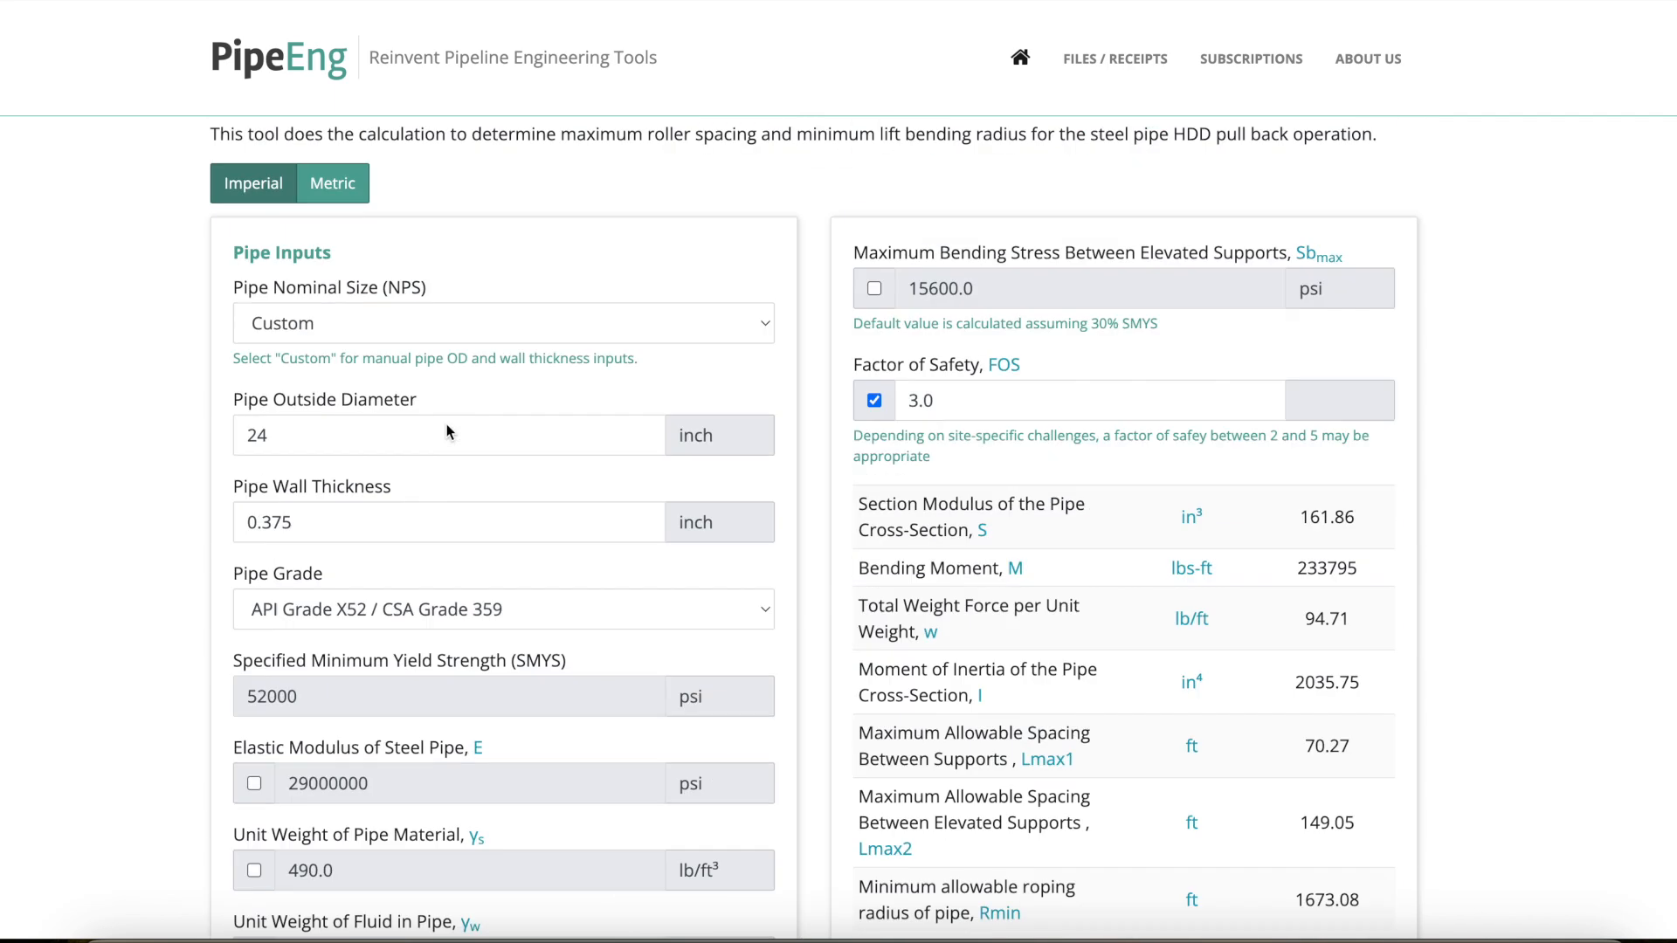
{"action": "scroll", "coordinate": [452, 419], "scroll_direction": "down", "scroll_amount": 15}
{"action": "scroll", "coordinate": [454, 419], "scroll_direction": "up", "scroll_amount": 9}
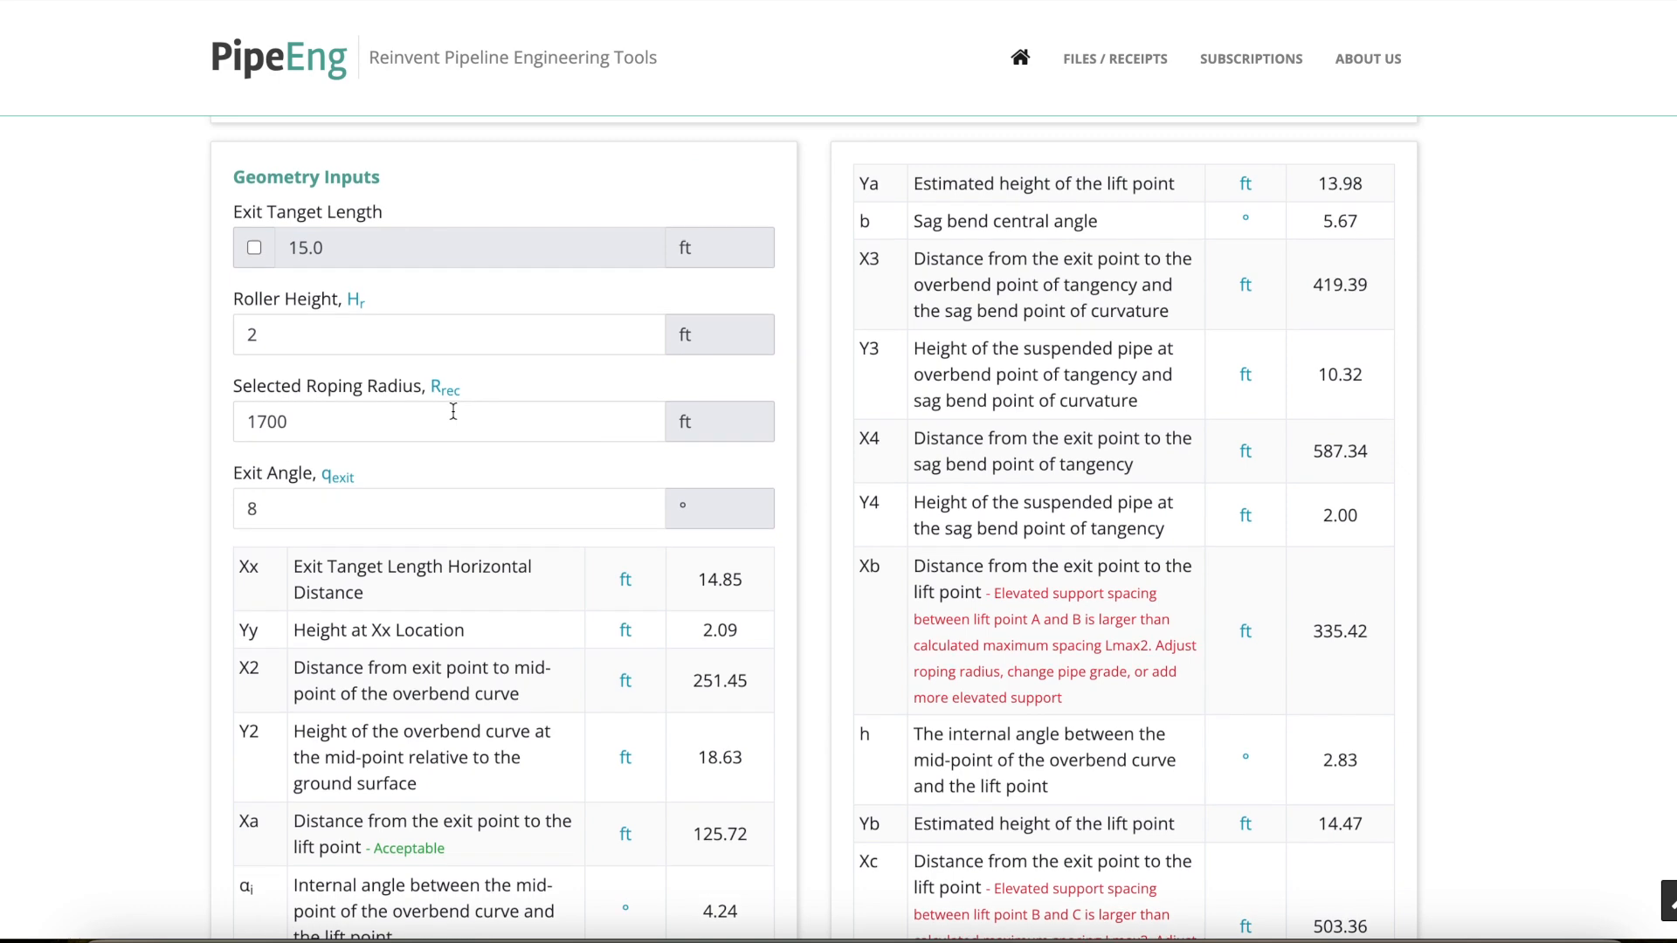
{"action": "scroll", "coordinate": [453, 411], "scroll_direction": "down", "scroll_amount": 1}
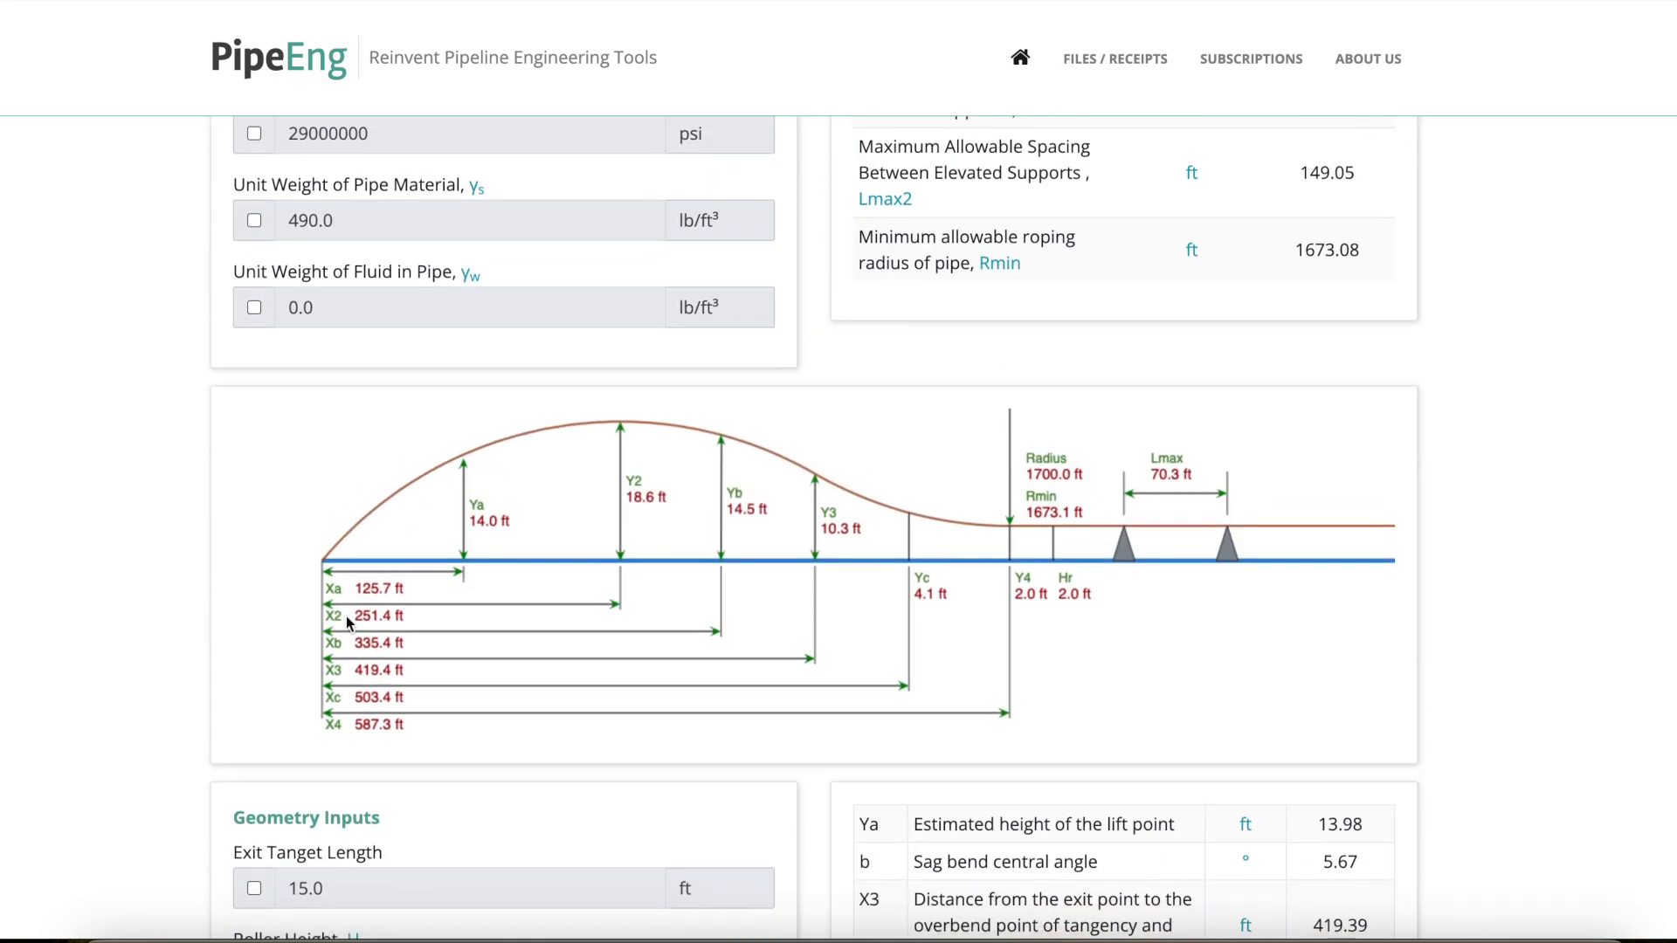
{"action": "scroll", "coordinate": [956, 548], "scroll_direction": "down", "scroll_amount": 6}
{"action": "scroll", "coordinate": [955, 548], "scroll_direction": "up", "scroll_amount": 2}
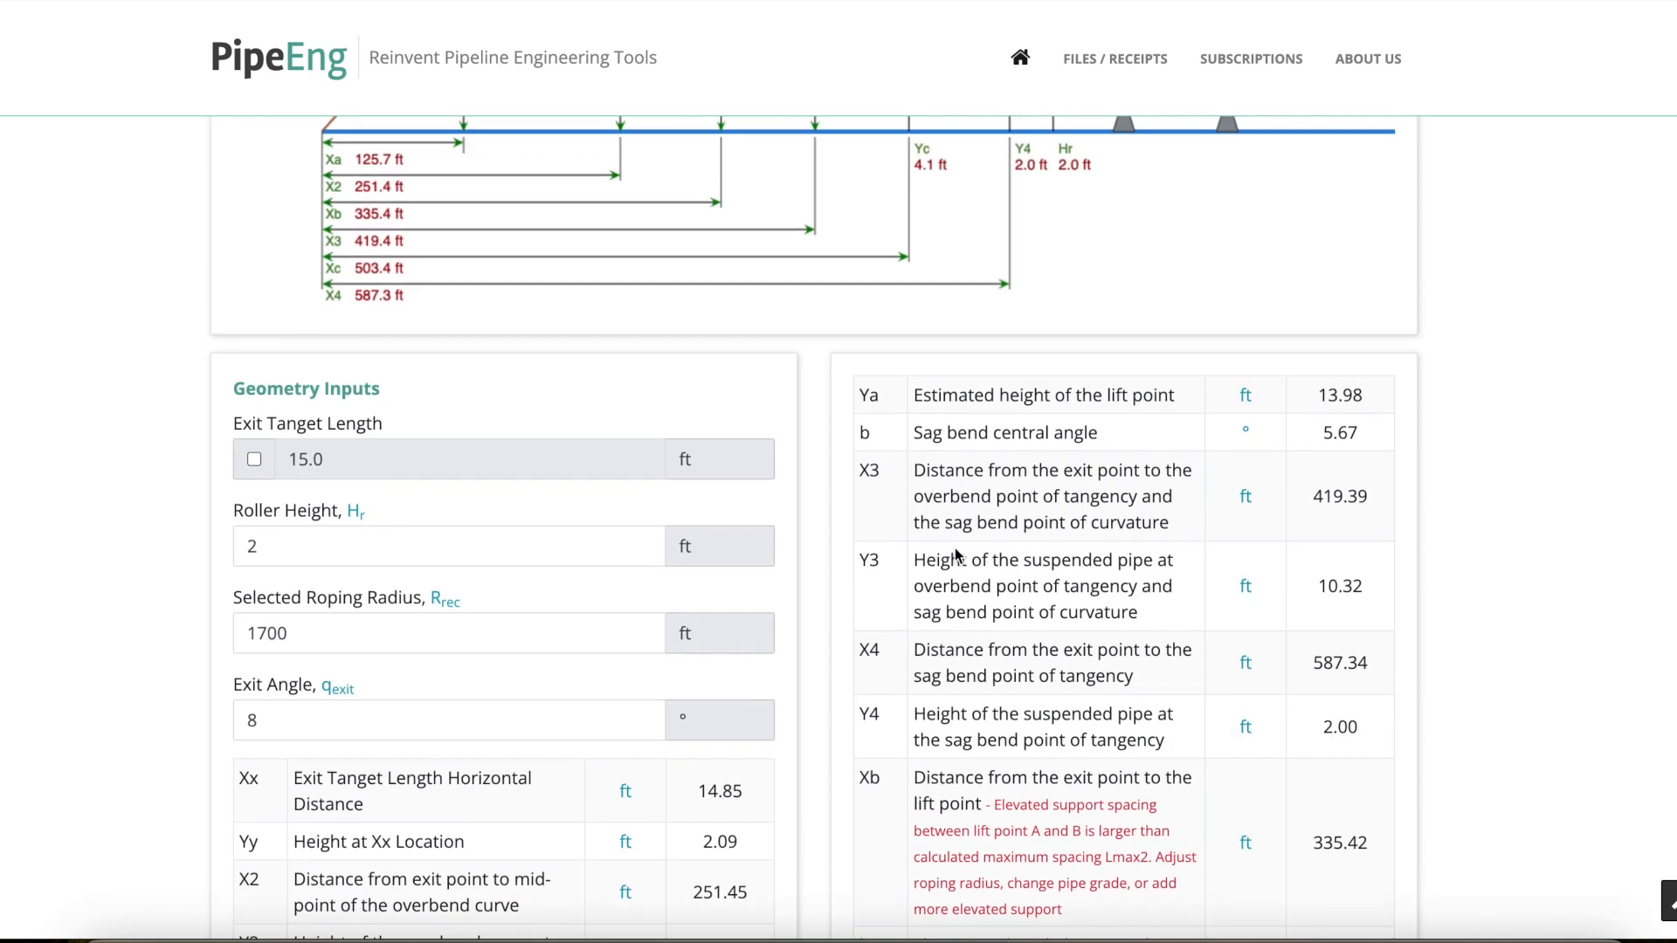
{"action": "scroll", "coordinate": [955, 548], "scroll_direction": "down", "scroll_amount": 3}
{"action": "scroll", "coordinate": [955, 547], "scroll_direction": "down", "scroll_amount": 1}
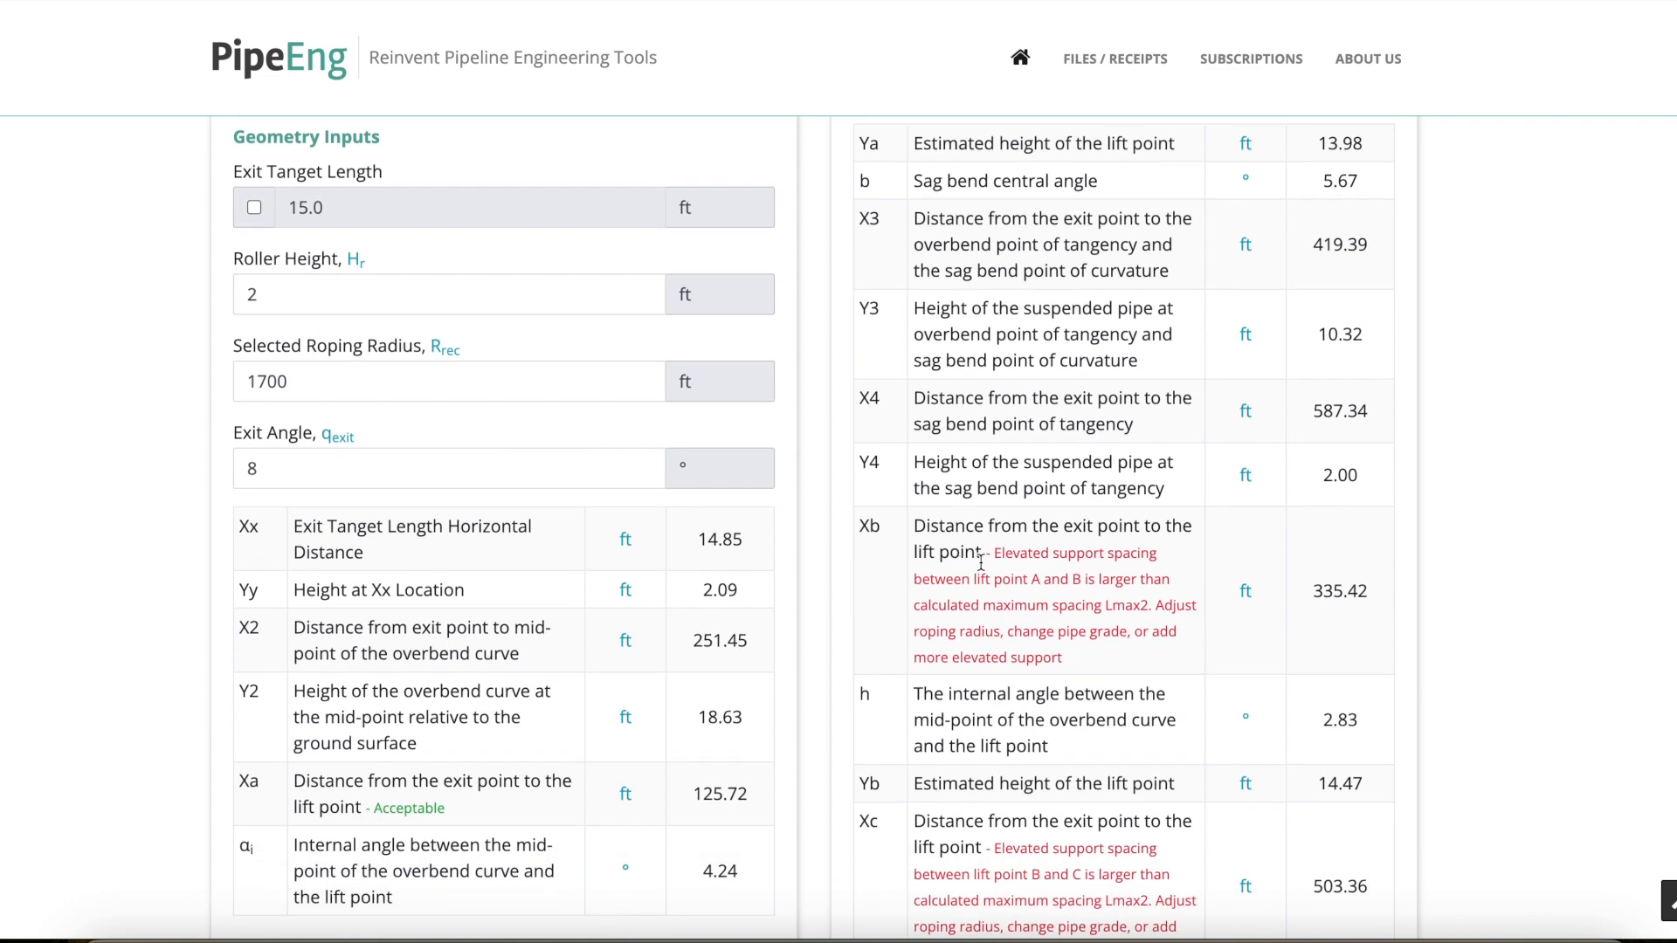
{"action": "scroll", "coordinate": [905, 521], "scroll_direction": "down", "scroll_amount": 2}
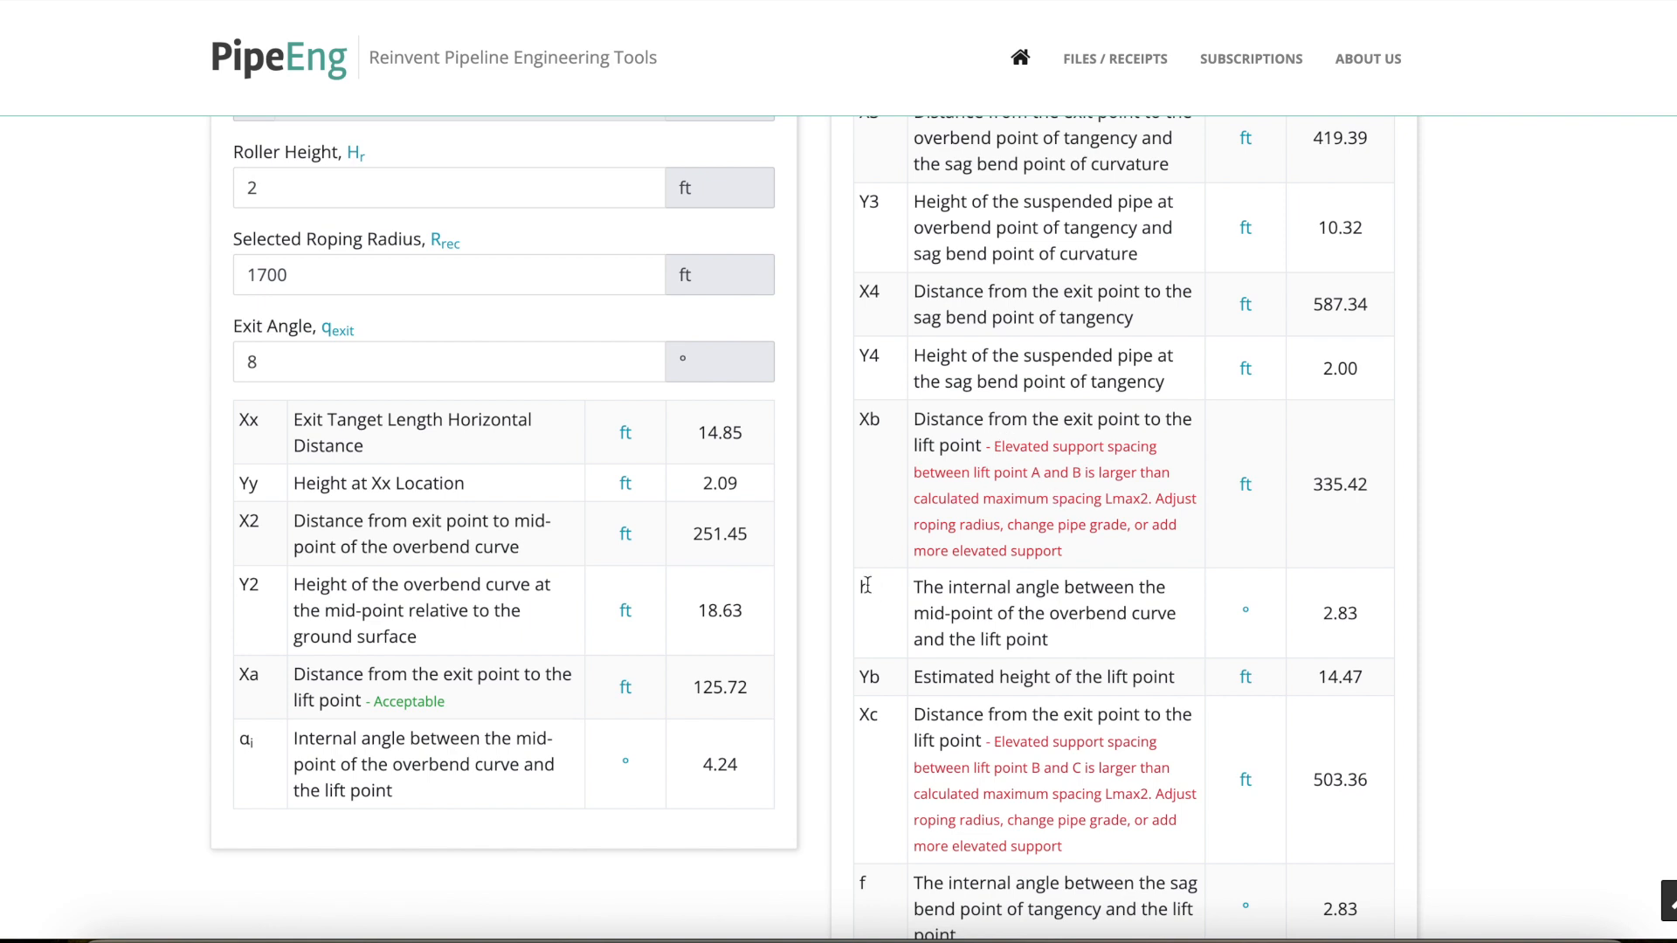
{"action": "left_click_drag", "start_coordinate": [296, 674], "coordinate": [486, 711]}
{"action": "left_click", "coordinate": [460, 712]}
{"action": "scroll", "coordinate": [1045, 541], "scroll_direction": "up", "scroll_amount": 1}
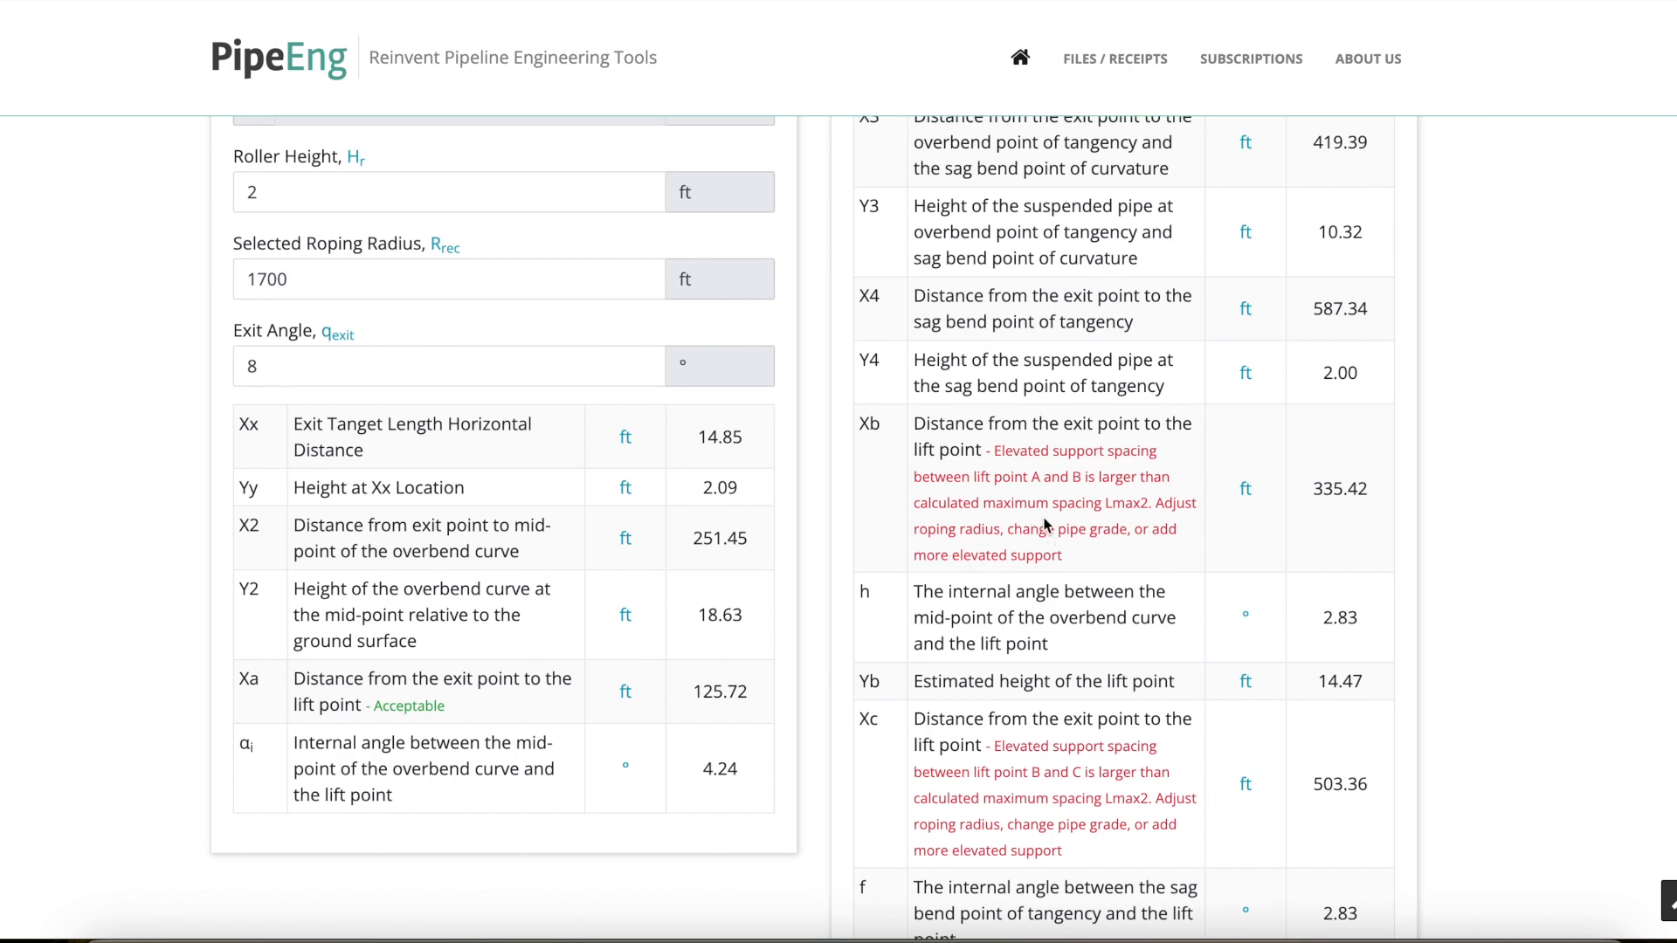
- Review the selected roping radius, pipe grade and factor of safety as the inputs that govern the elevated support spacing
{"action": "scroll", "coordinate": [1040, 523], "scroll_direction": "up", "scroll_amount": 3}
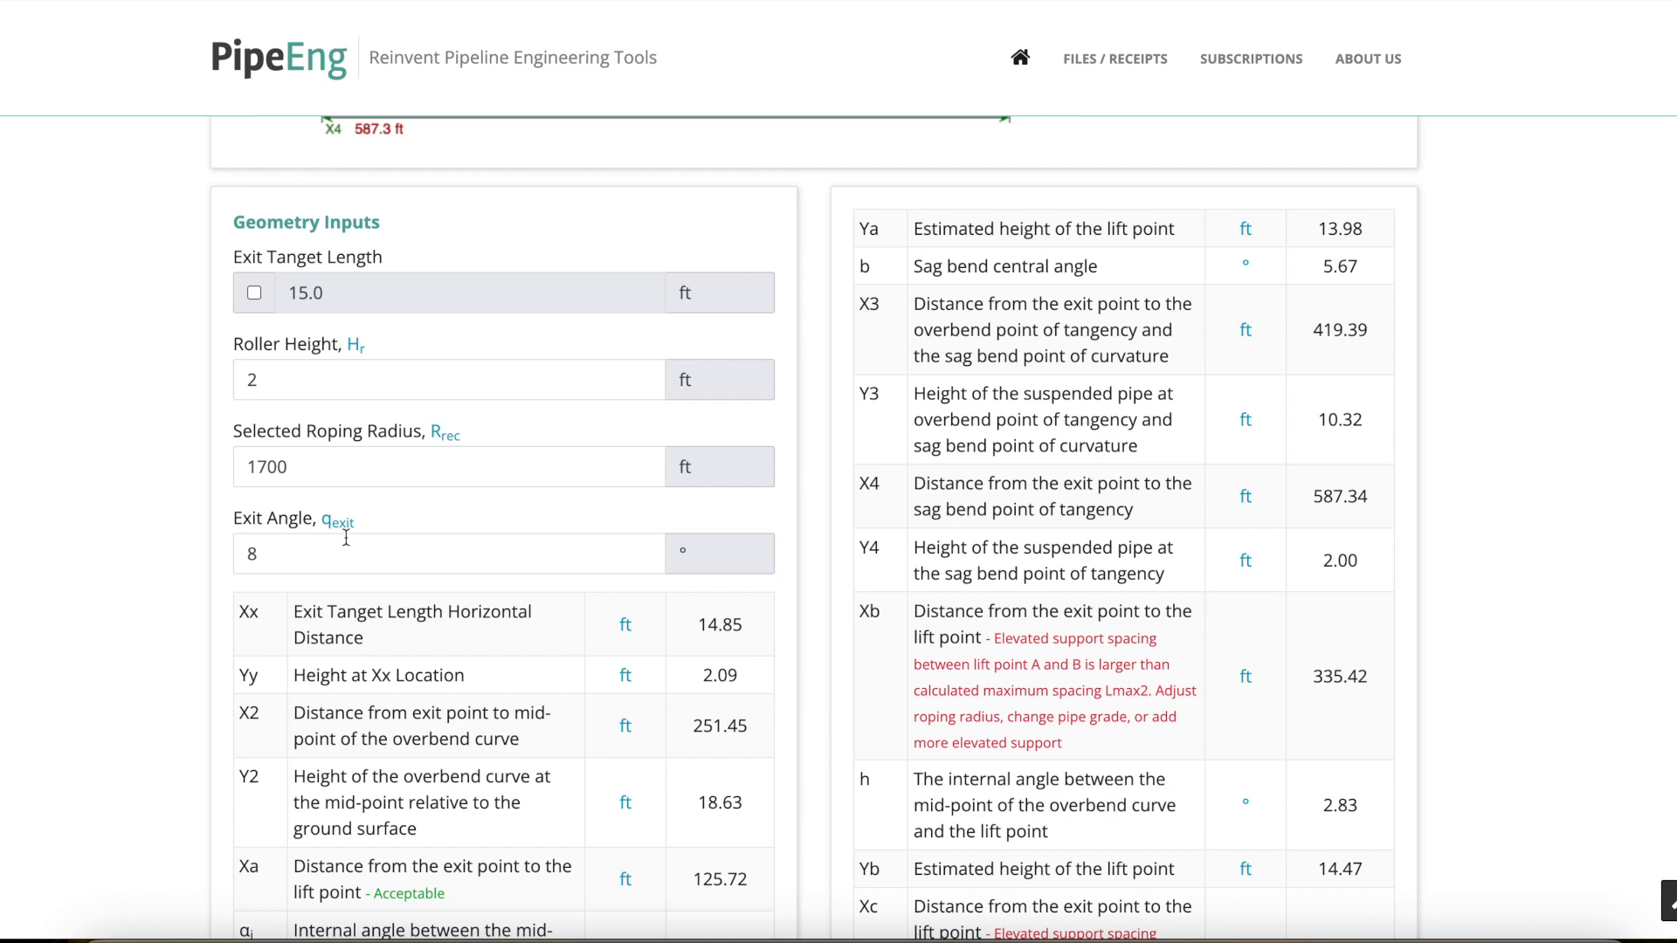
{"action": "left_click", "coordinate": [280, 468]}
{"action": "double_click", "coordinate": [297, 467]}
{"action": "left_click", "coordinate": [318, 477]}
{"action": "scroll", "coordinate": [835, 519], "scroll_direction": "up", "scroll_amount": 10}
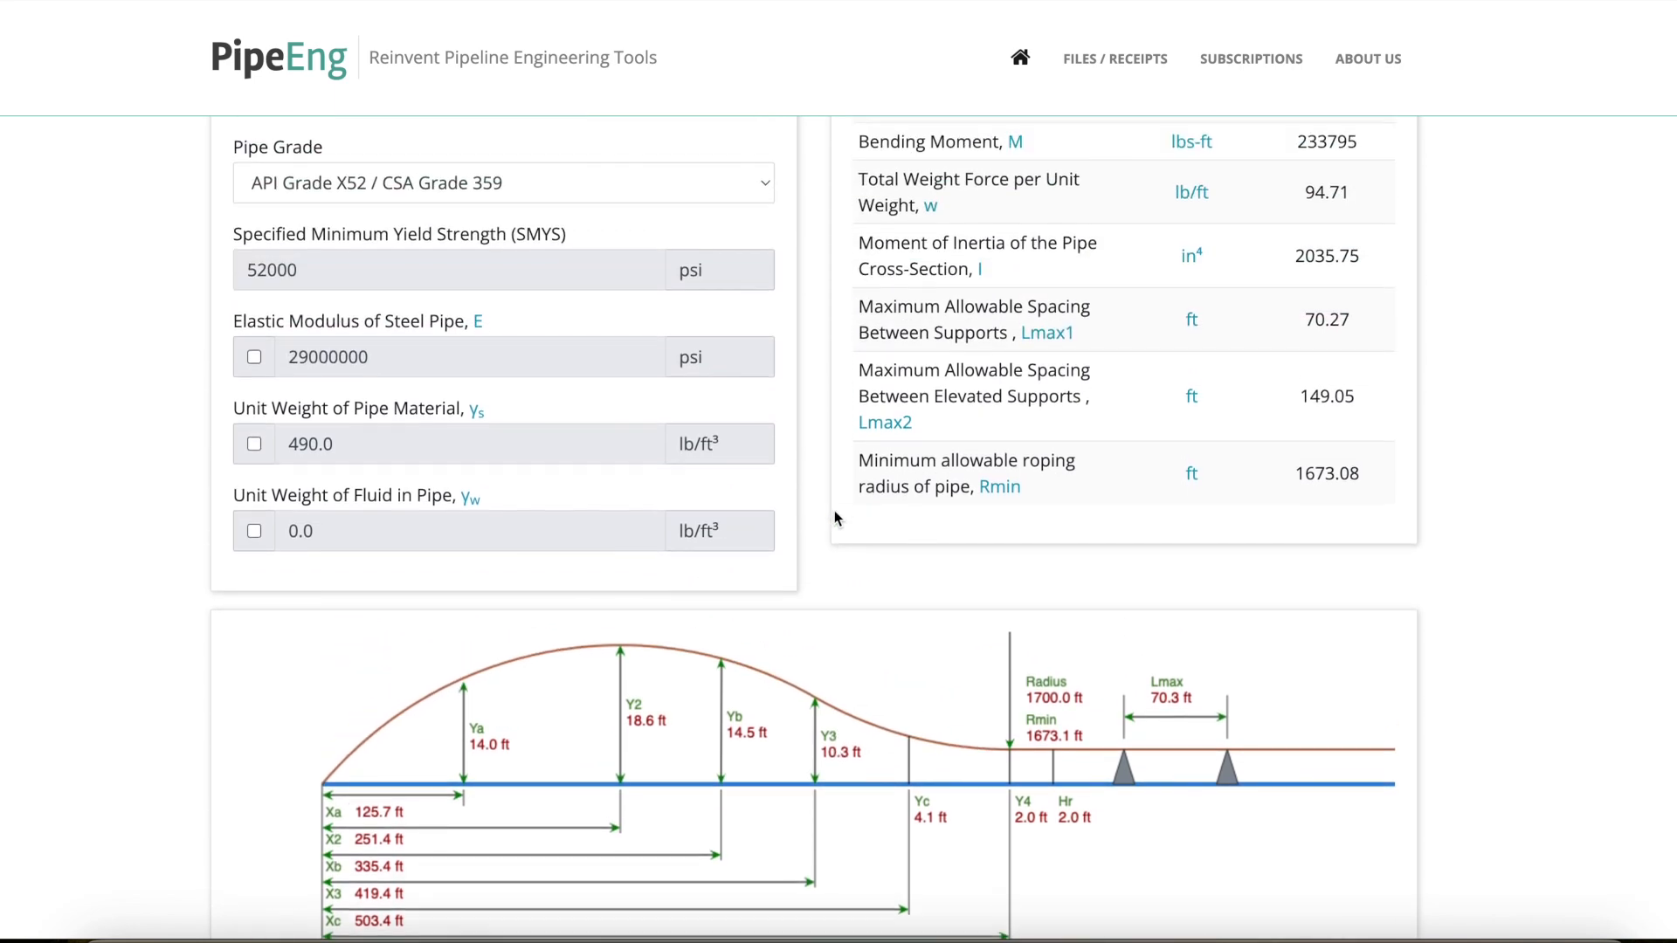
{"action": "scroll", "coordinate": [835, 518], "scroll_direction": "up", "scroll_amount": 5}
{"action": "scroll", "coordinate": [835, 518], "scroll_direction": "down", "scroll_amount": 1}
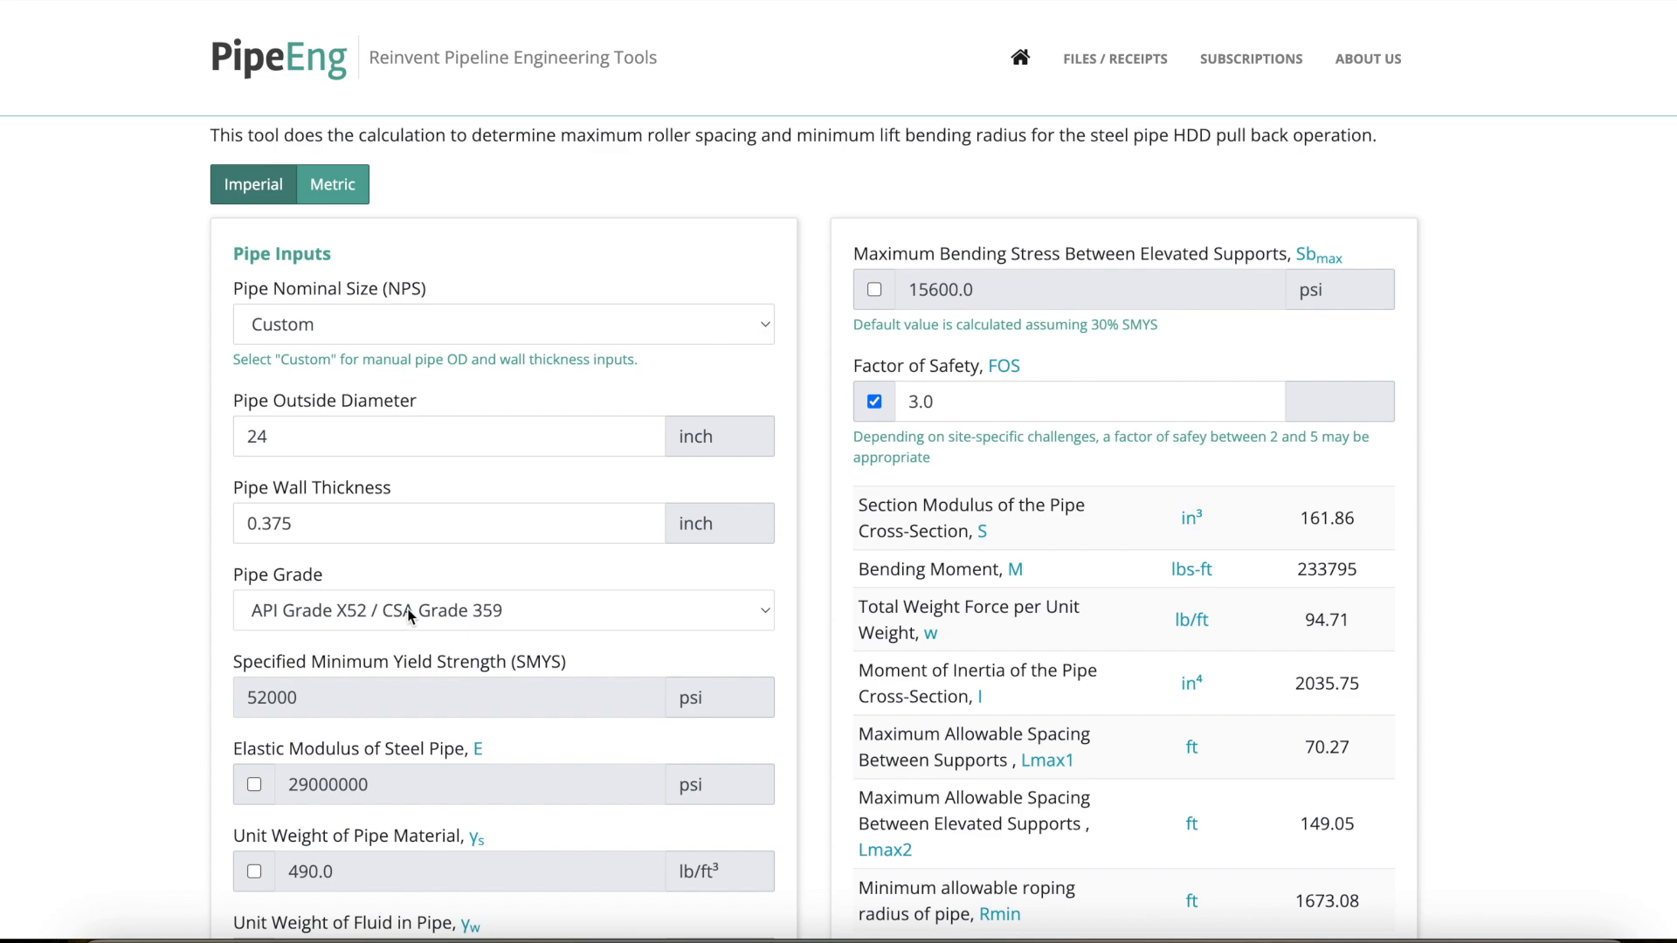
{"action": "left_click", "coordinate": [943, 404]}
{"action": "left_click", "coordinate": [817, 502]}
- Recheck the lift diagram and the elevated support spacing checks at lift points B and C
{"action": "scroll", "coordinate": [532, 475], "scroll_direction": "down", "scroll_amount": 7}
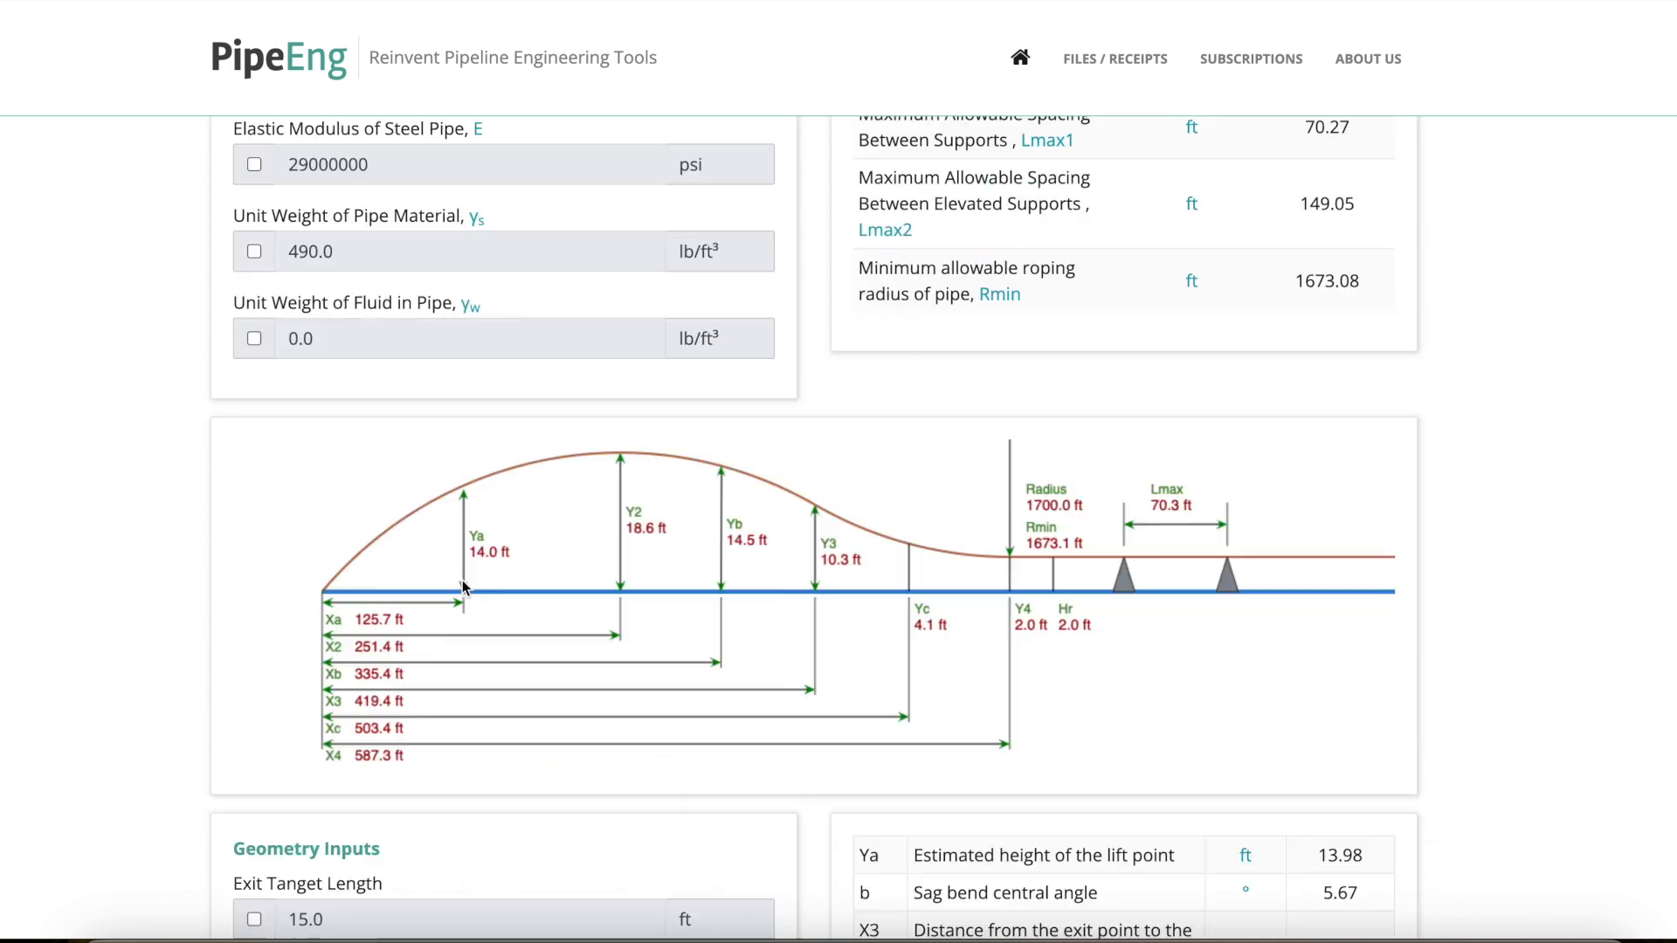
{"action": "scroll", "coordinate": [481, 578], "scroll_direction": "down", "scroll_amount": 10}
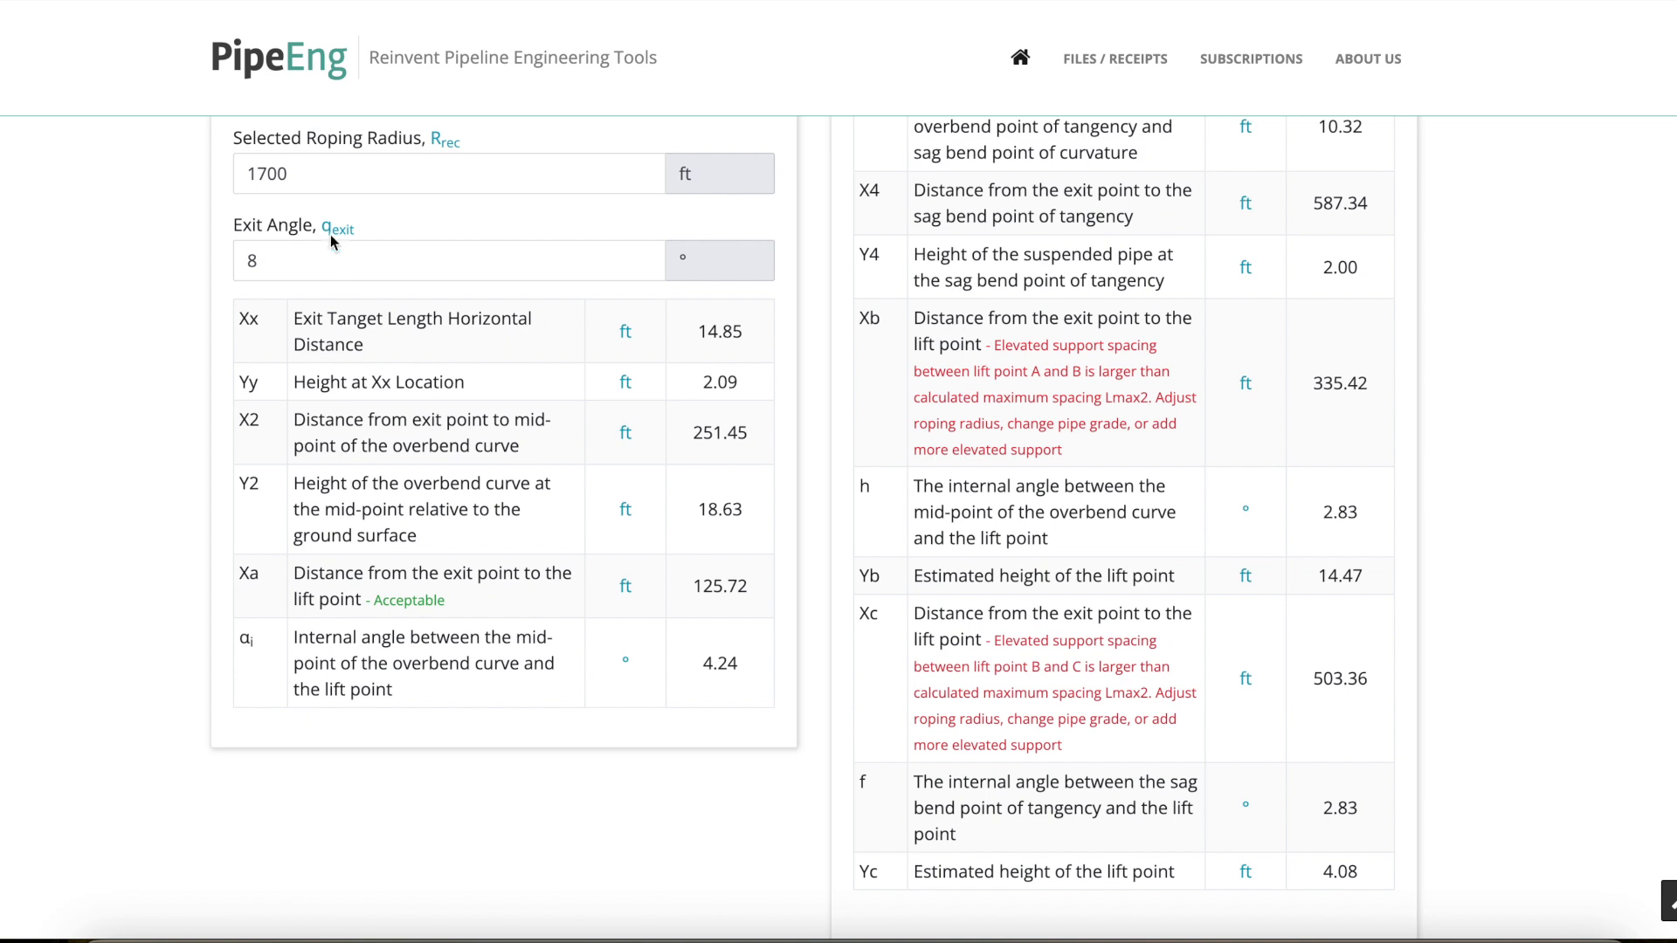
{"action": "scroll", "coordinate": [1048, 391], "scroll_direction": "up", "scroll_amount": 1}
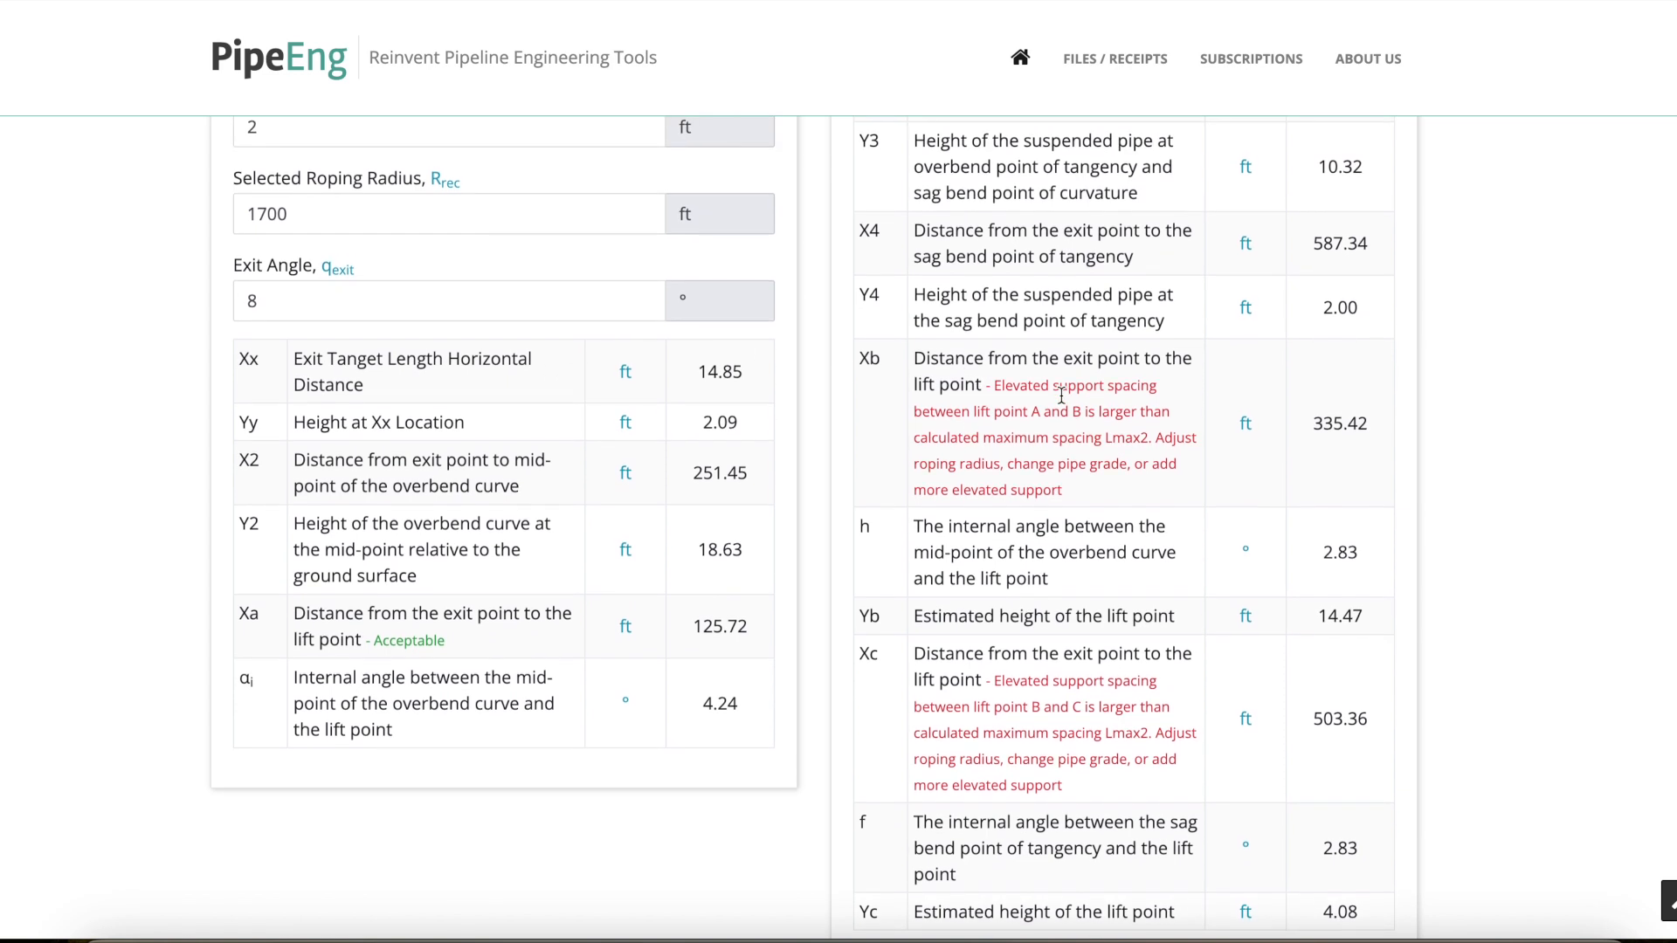
- Compare the lift point positions in the lift diagram with the elevated support spacing checks for Xb and Xc
{"action": "scroll", "coordinate": [1061, 396], "scroll_direction": "up", "scroll_amount": 2}
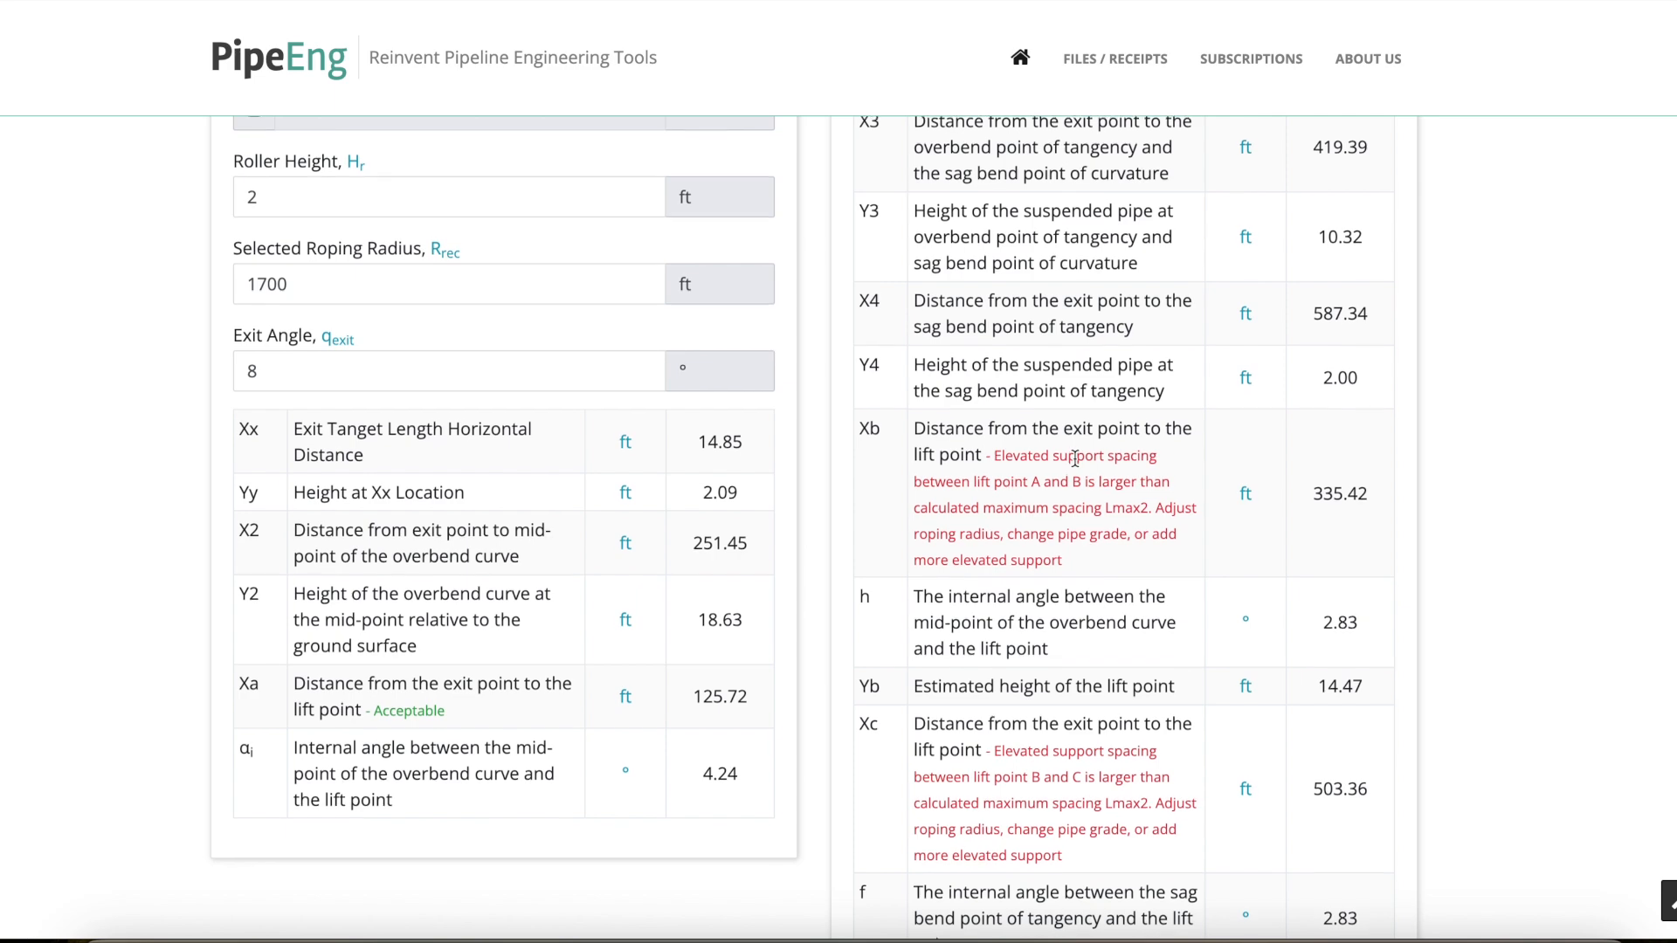
{"action": "scroll", "coordinate": [1061, 396], "scroll_direction": "up", "scroll_amount": 6}
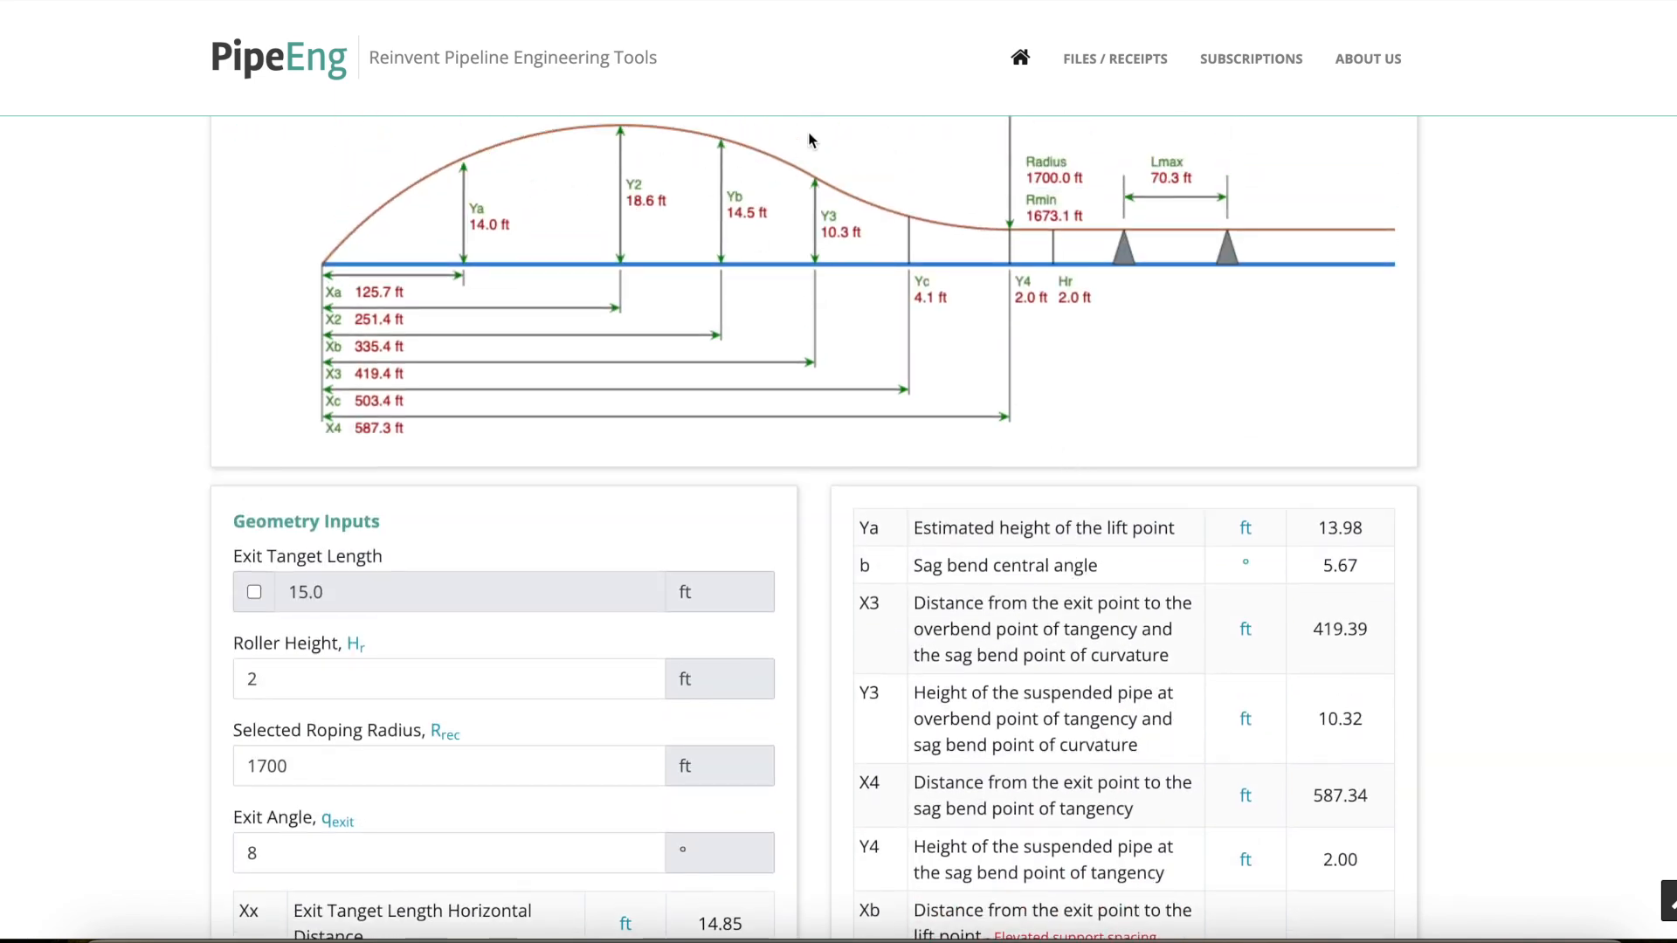
{"action": "scroll", "coordinate": [1024, 307], "scroll_direction": "down", "scroll_amount": 9}
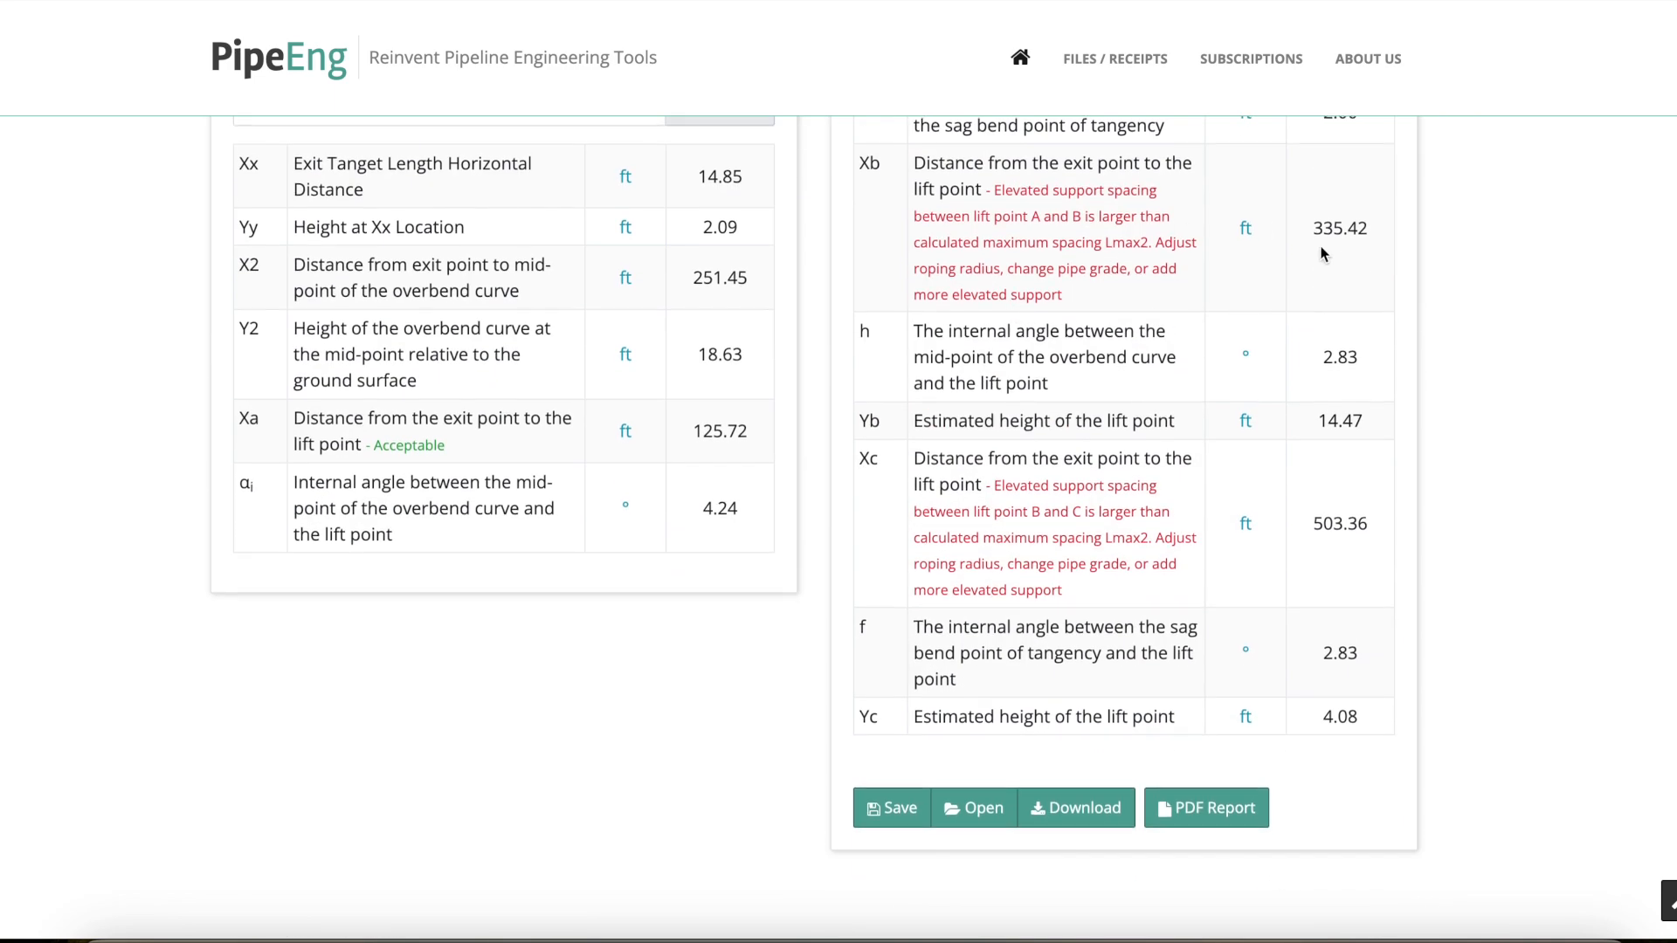
{"action": "scroll", "coordinate": [1132, 250], "scroll_direction": "up", "scroll_amount": 1}
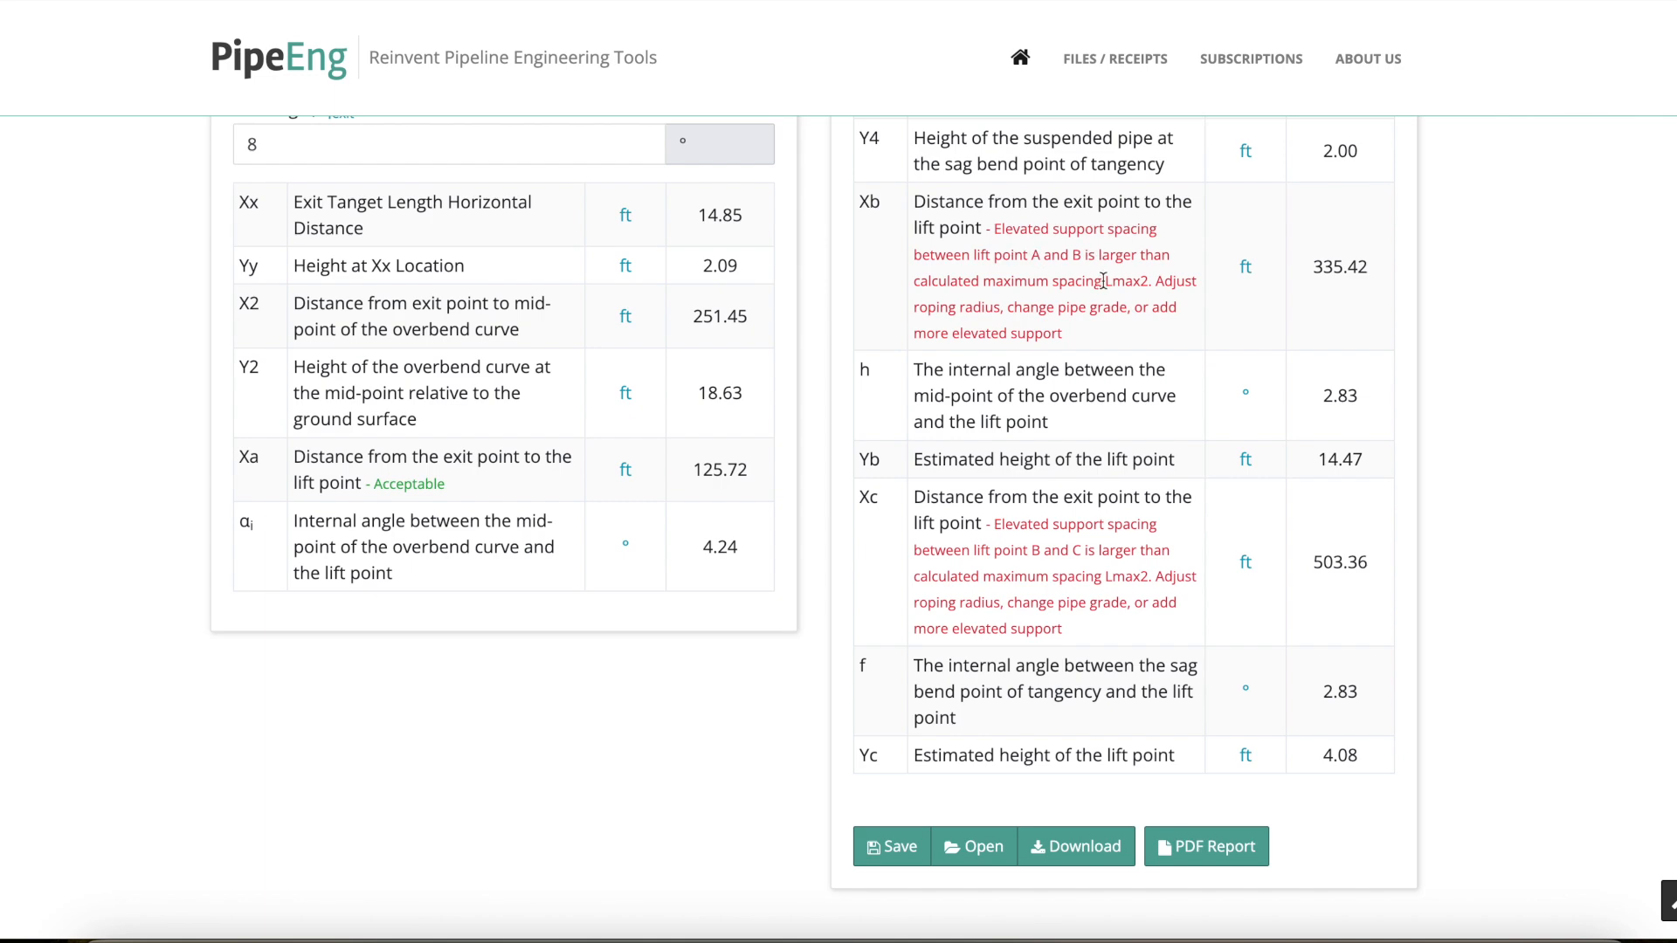
{"action": "scroll", "coordinate": [949, 364], "scroll_direction": "up", "scroll_amount": 15}
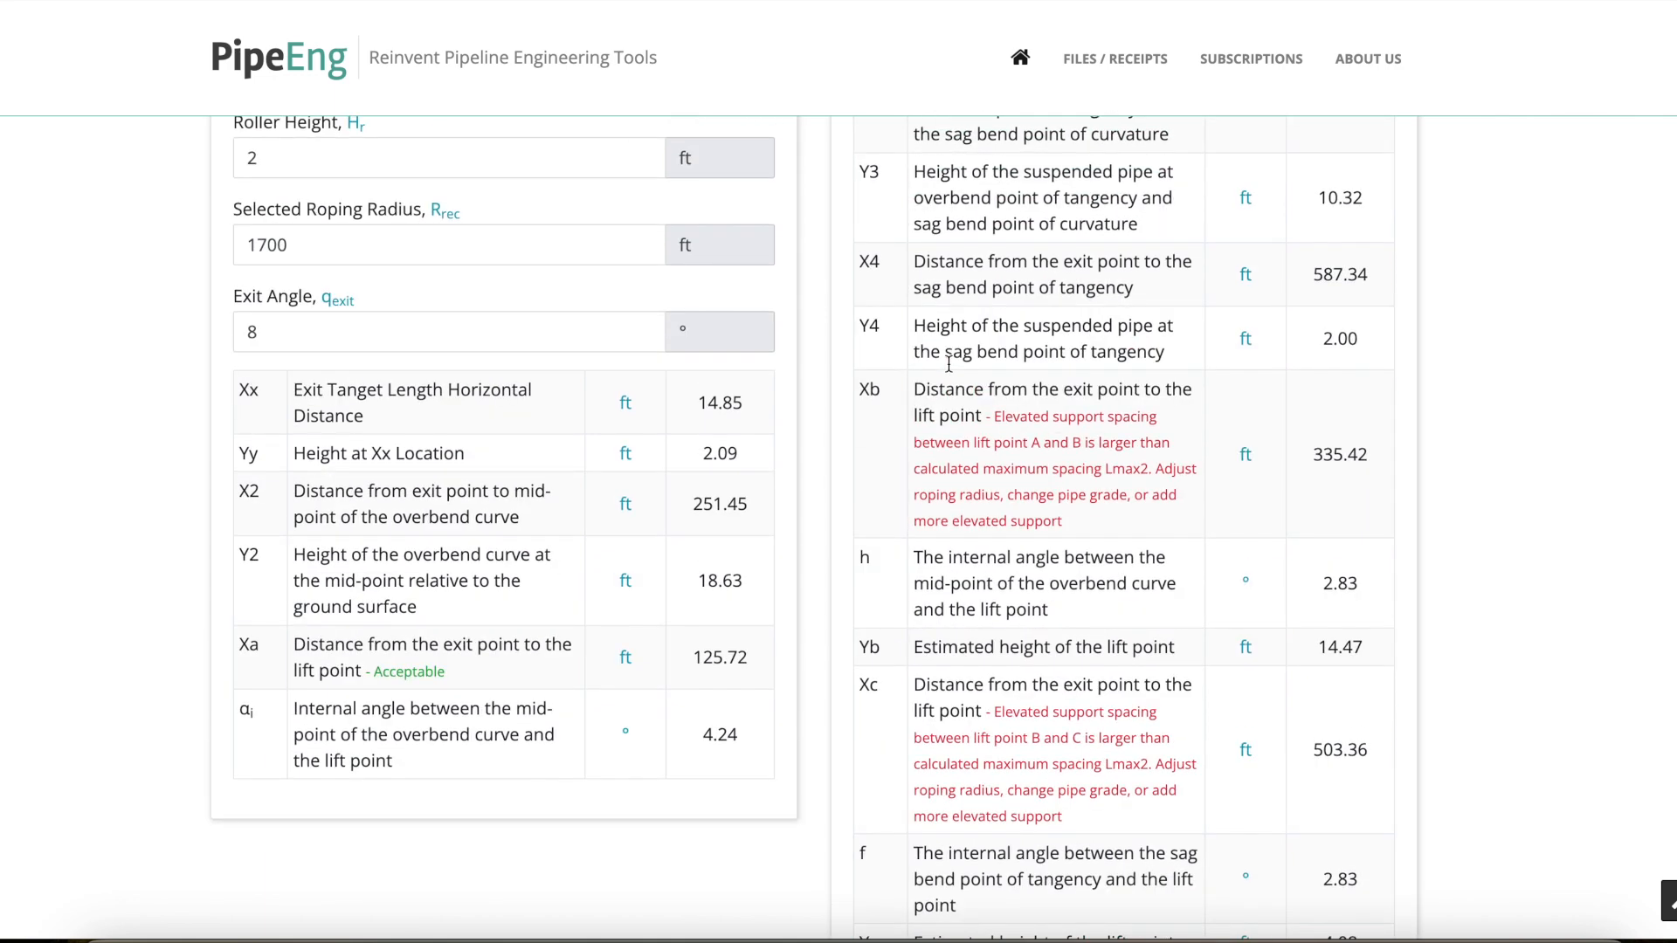
{"action": "scroll", "coordinate": [949, 364], "scroll_direction": "down", "scroll_amount": 7}
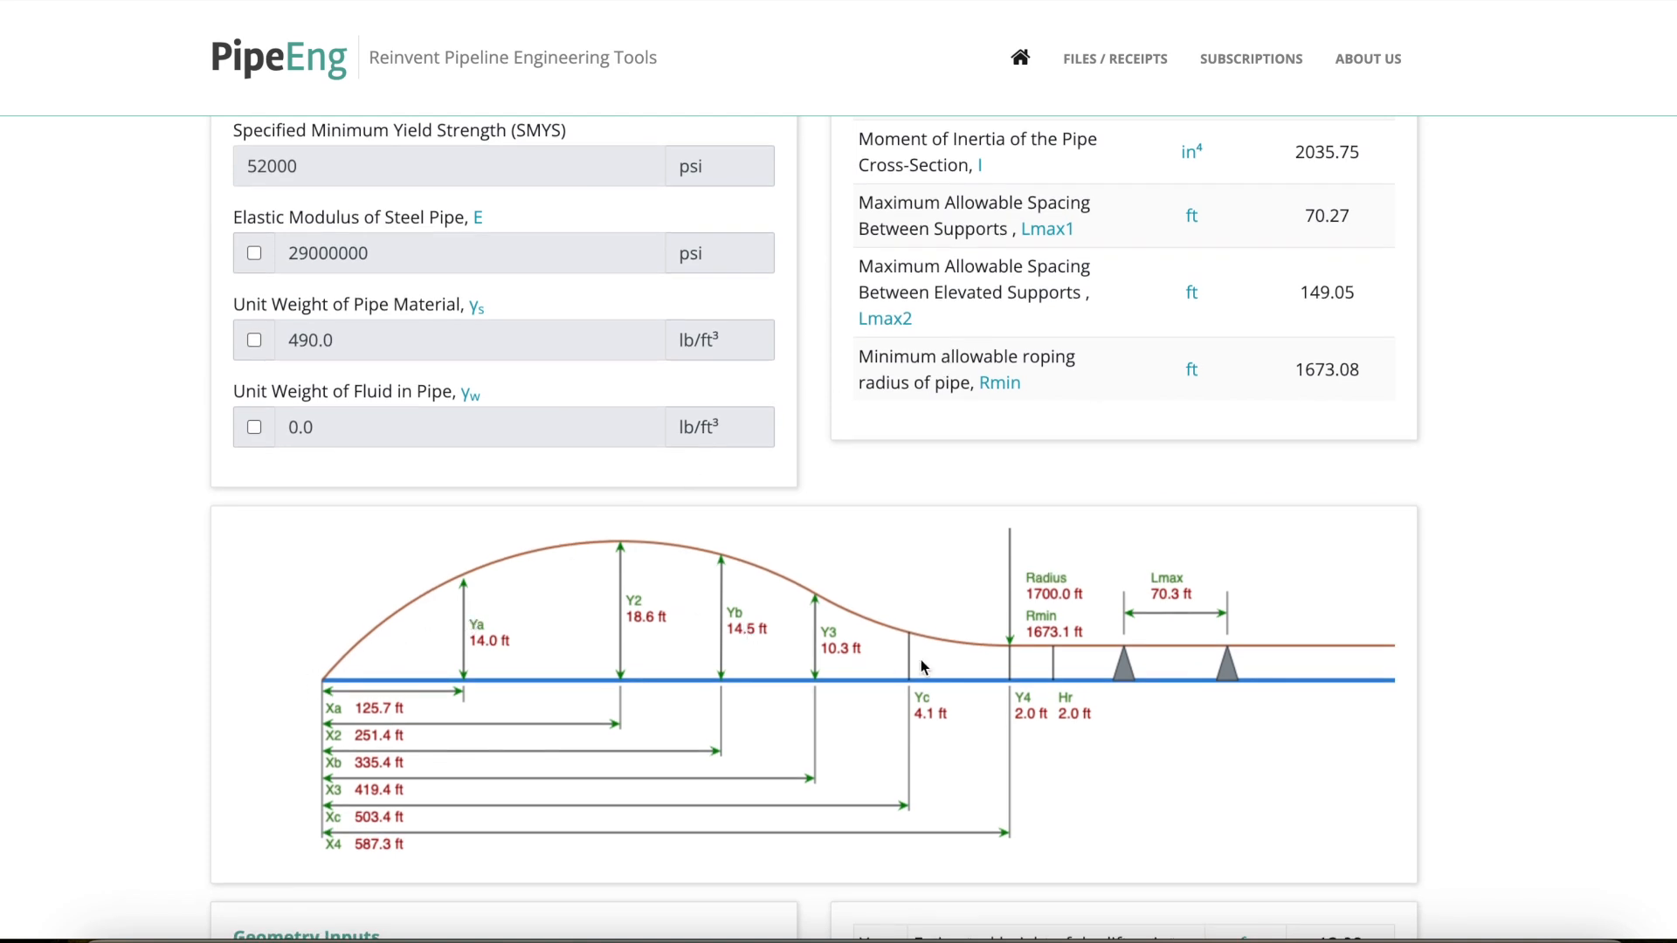
{"action": "scroll", "coordinate": [892, 657], "scroll_direction": "down", "scroll_amount": 1}
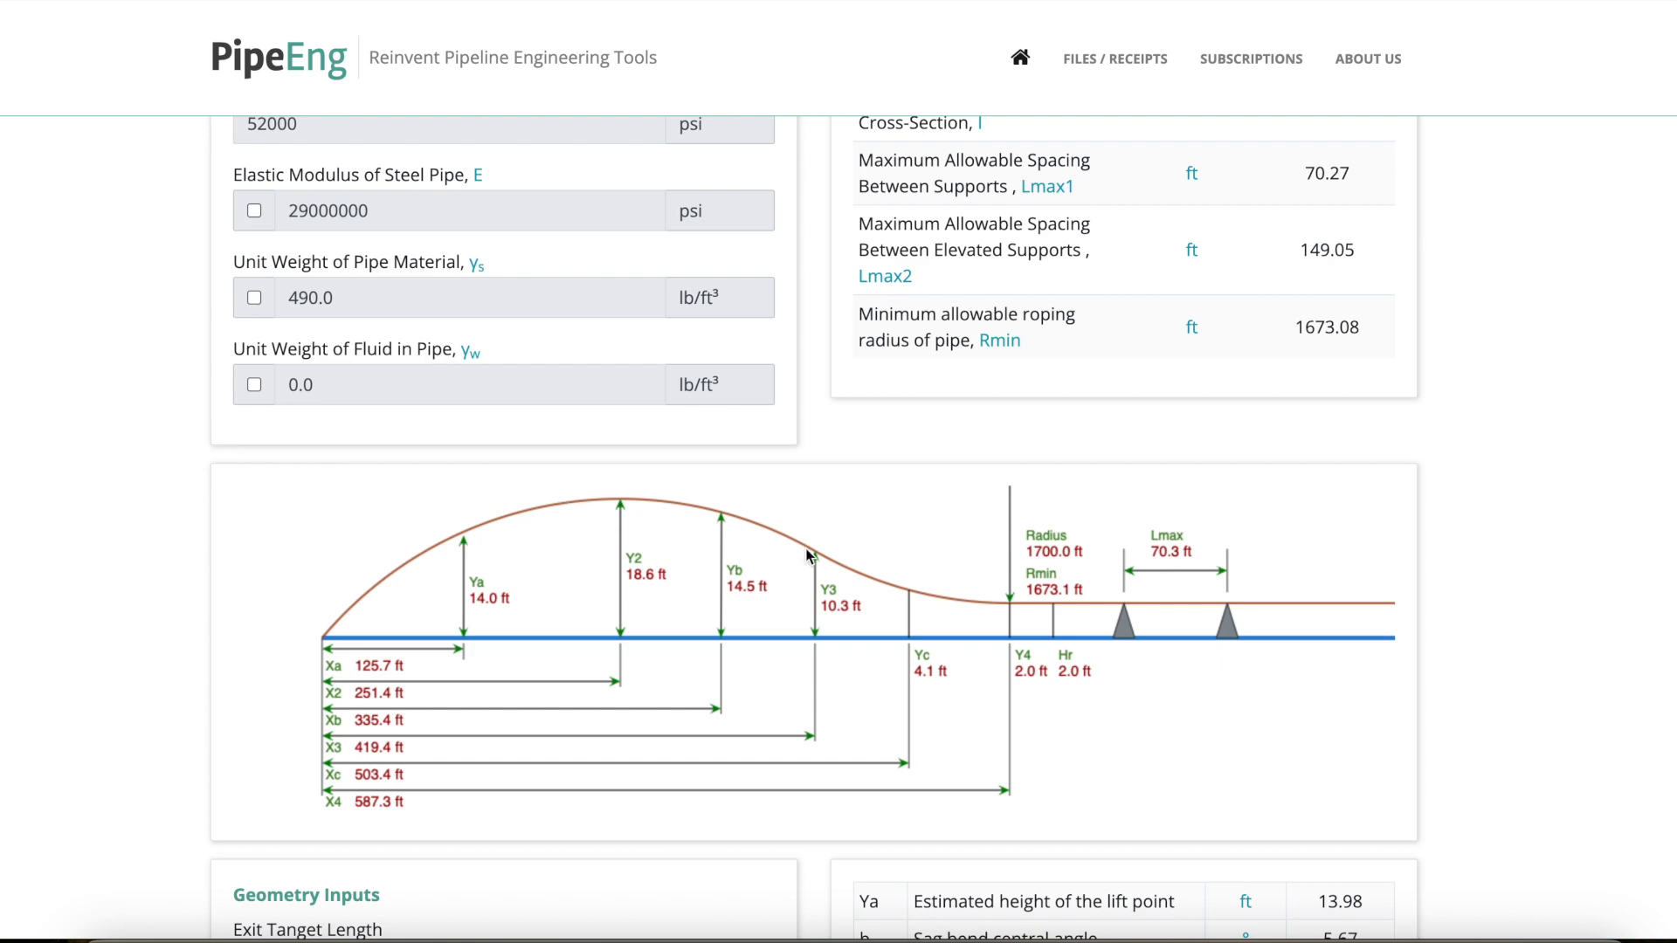
{"action": "scroll", "coordinate": [912, 559], "scroll_direction": "down", "scroll_amount": 10}
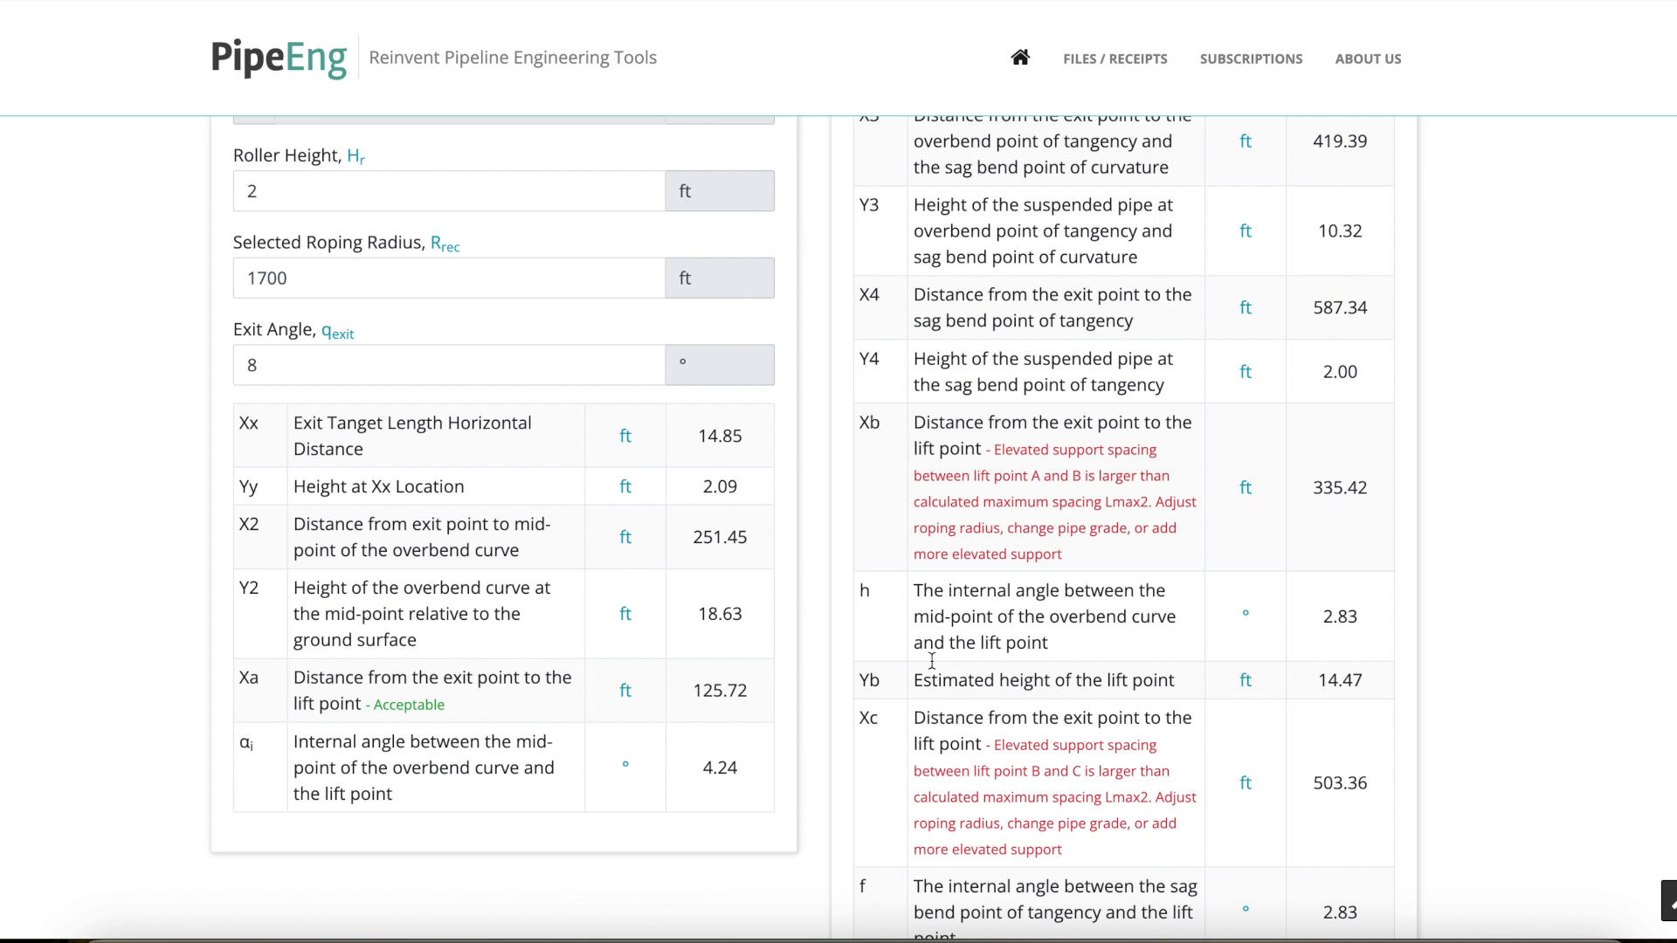
{"action": "scroll", "coordinate": [1129, 738], "scroll_direction": "down", "scroll_amount": 1}
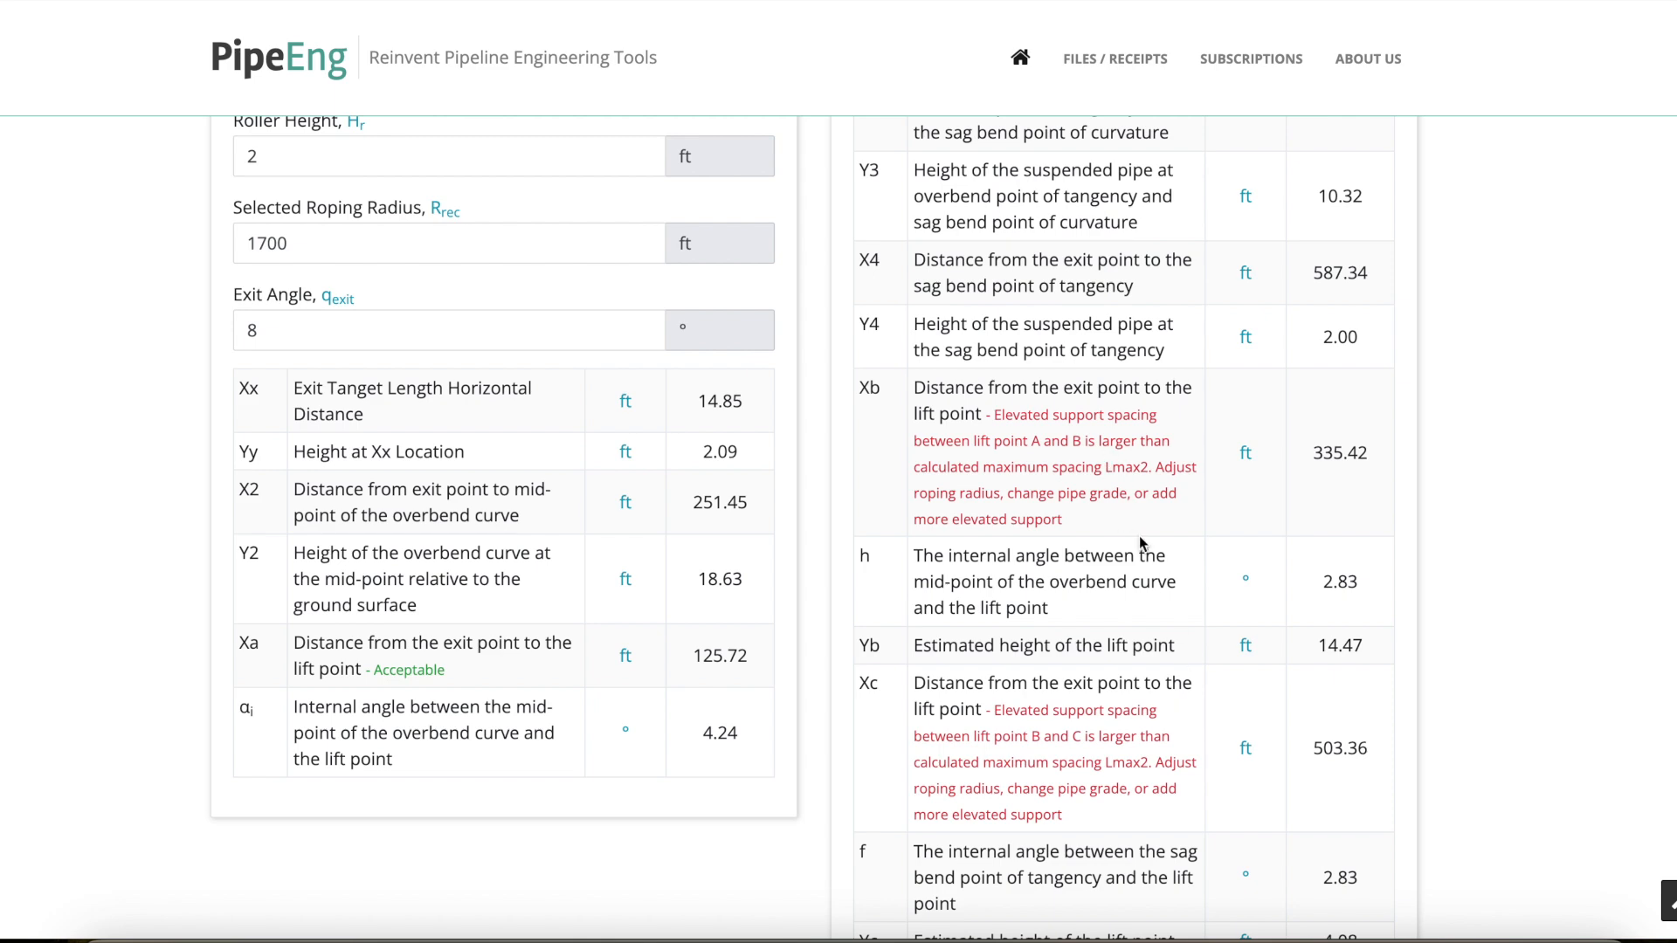
- Examine the maximum allowable spacing between elevated supports, Lmax2, against the lift diagram and the spacing checks at Xb and Xc
{"action": "scroll", "coordinate": [1140, 542], "scroll_direction": "up", "scroll_amount": 5}
{"action": "scroll", "coordinate": [1139, 542], "scroll_direction": "up", "scroll_amount": 5}
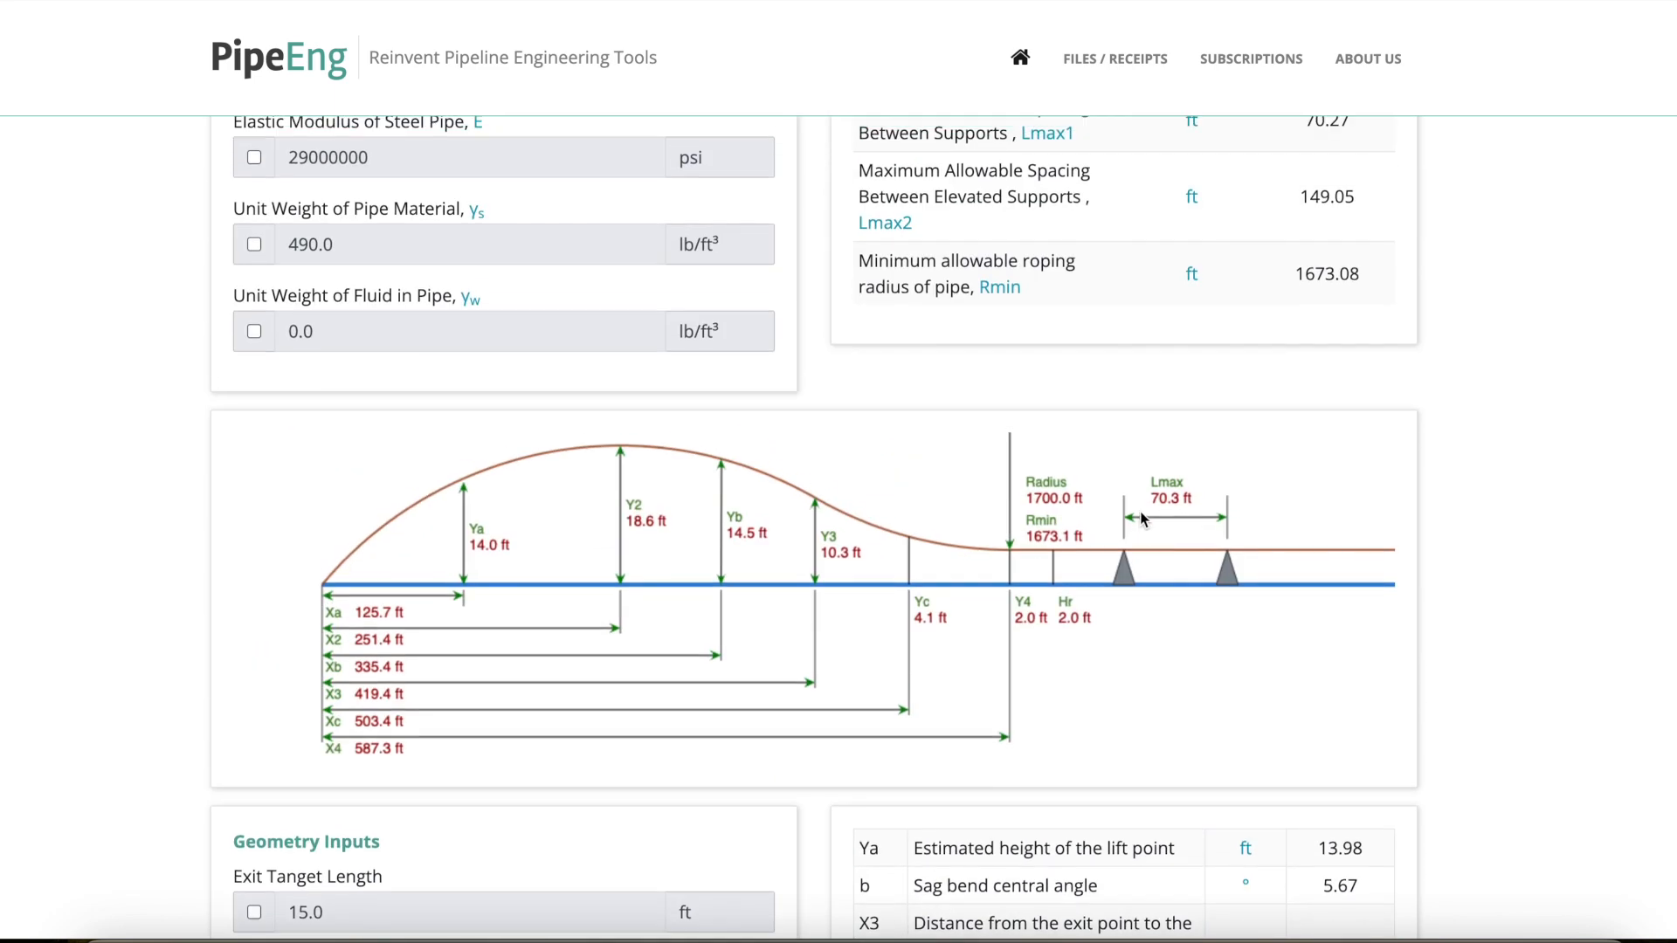
{"action": "left_click_drag", "start_coordinate": [1410, 232], "coordinate": [966, 245]}
{"action": "left_click", "coordinate": [1001, 238]}
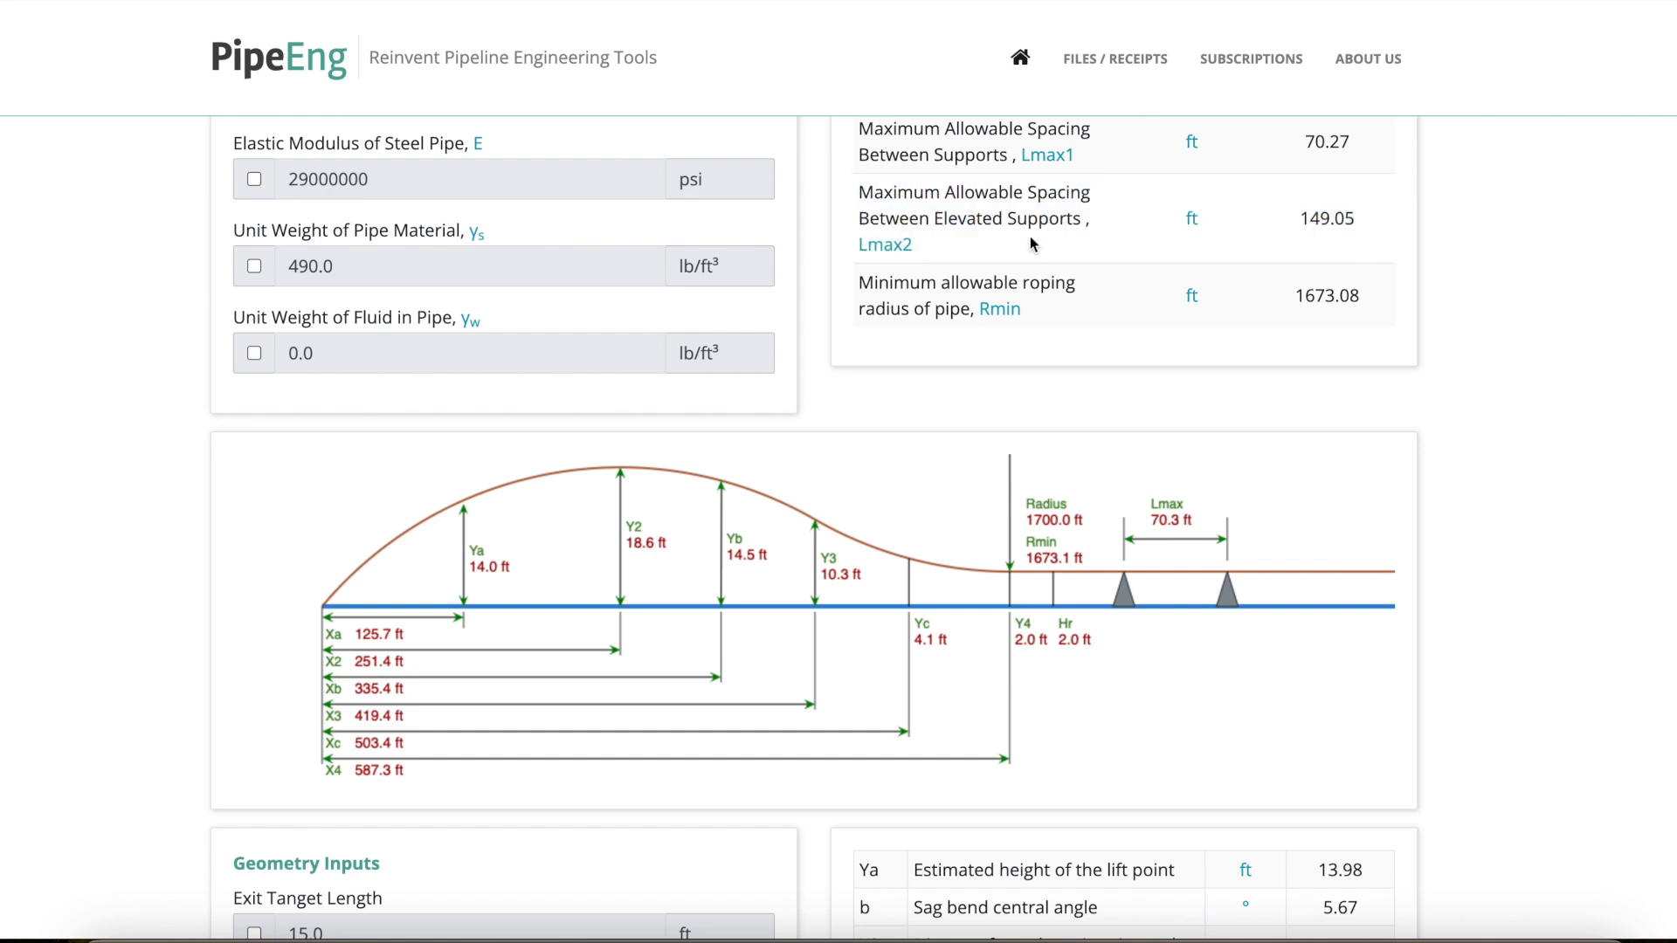
{"action": "scroll", "coordinate": [1048, 274], "scroll_direction": "down", "scroll_amount": 2}
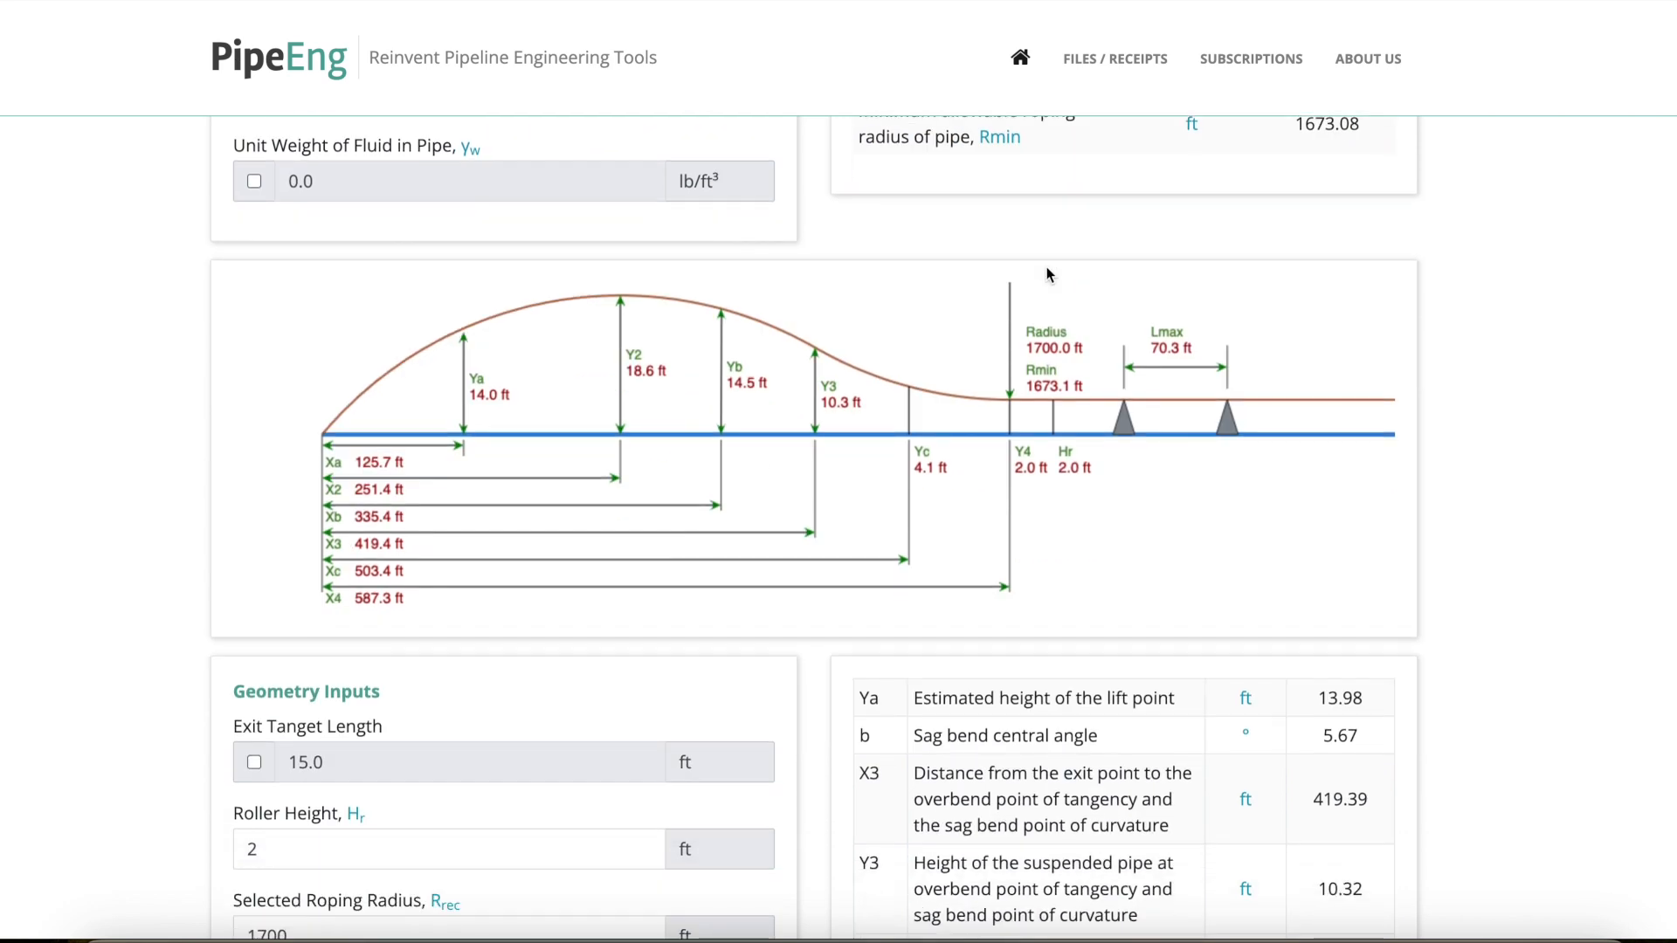
{"action": "scroll", "coordinate": [1047, 274], "scroll_direction": "down", "scroll_amount": 1}
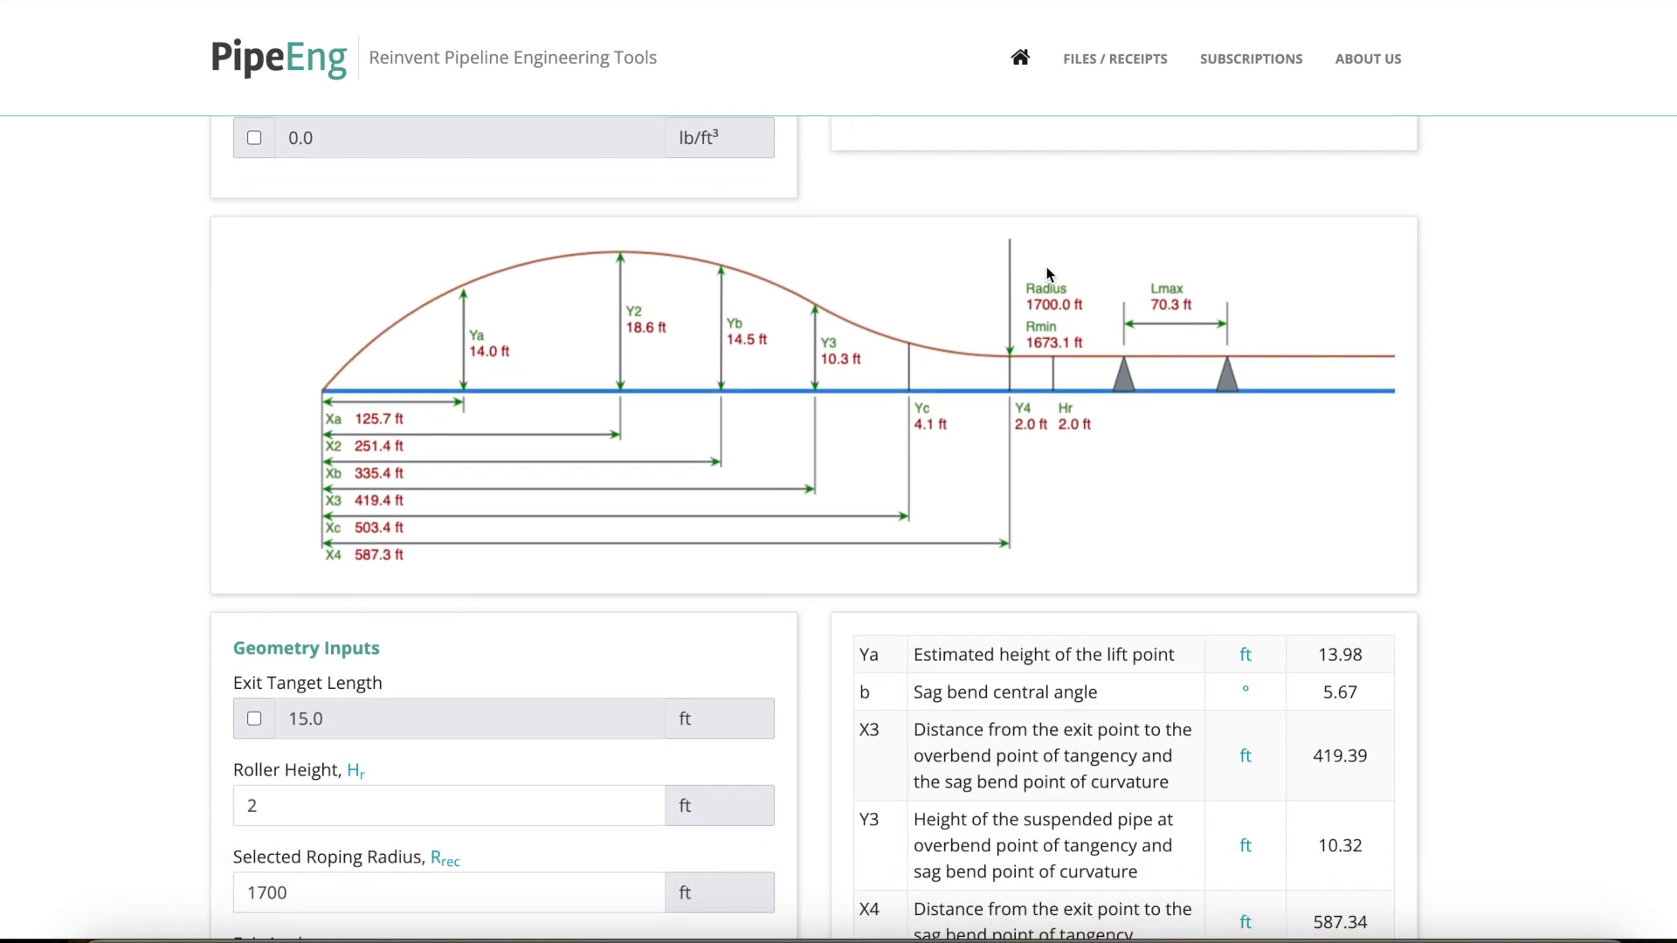
{"action": "scroll", "coordinate": [1048, 273], "scroll_direction": "down", "scroll_amount": 1}
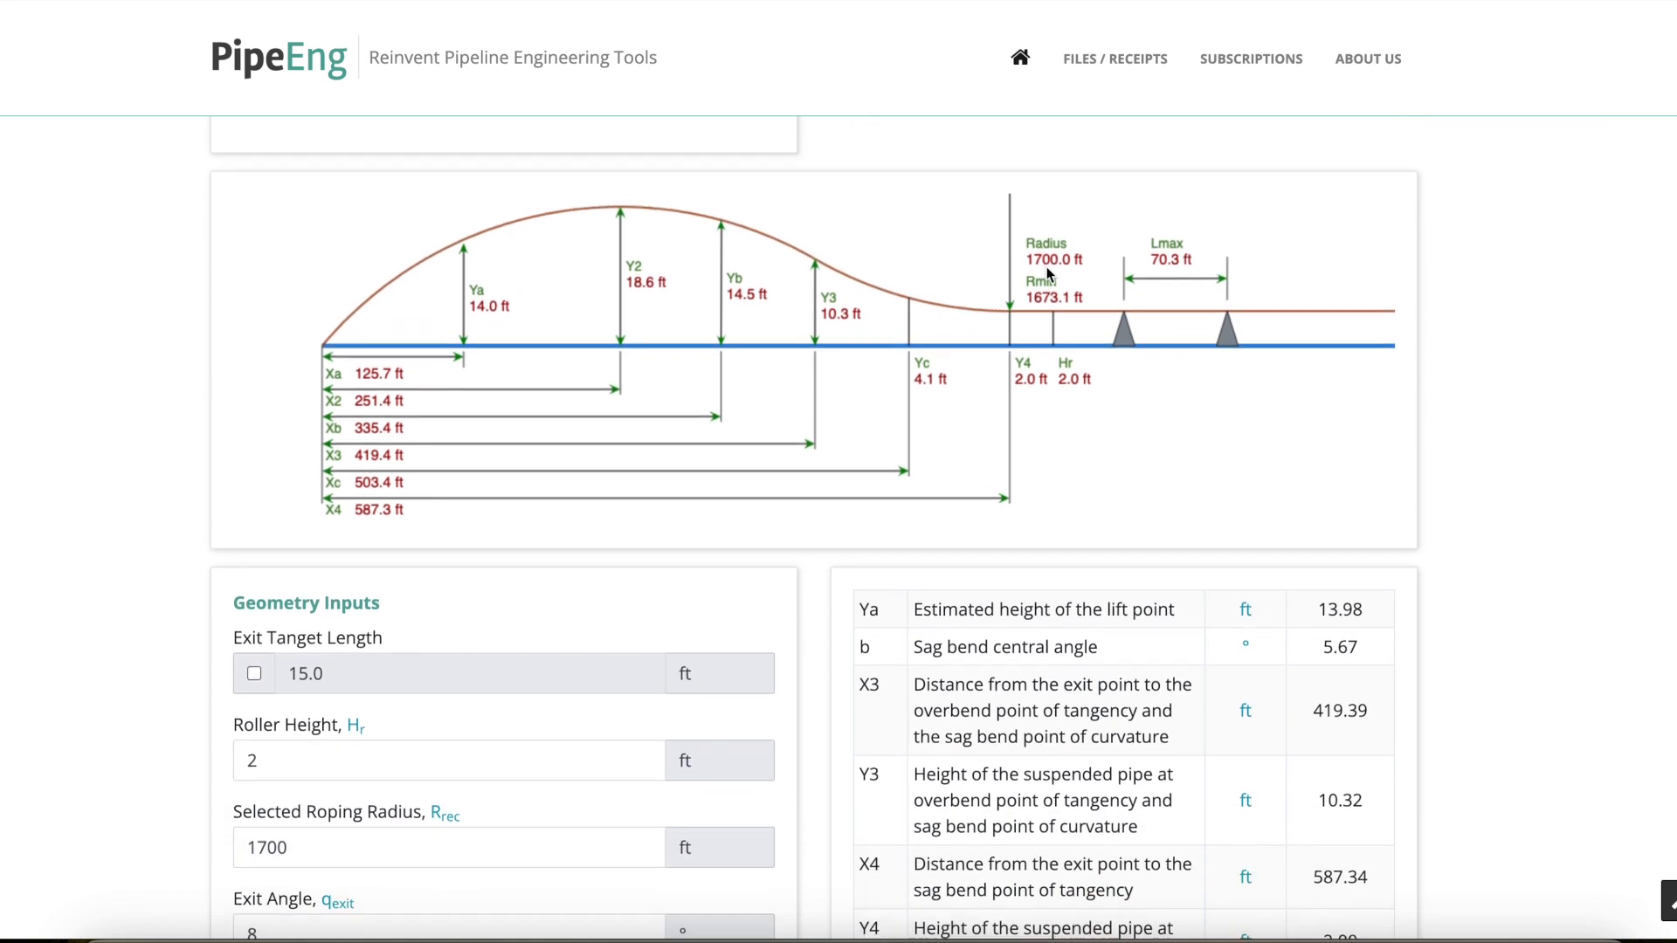
{"action": "scroll", "coordinate": [1046, 272], "scroll_direction": "down", "scroll_amount": 2}
{"action": "scroll", "coordinate": [1047, 273], "scroll_direction": "down", "scroll_amount": 5}
{"action": "scroll", "coordinate": [1048, 275], "scroll_direction": "down", "scroll_amount": 4}
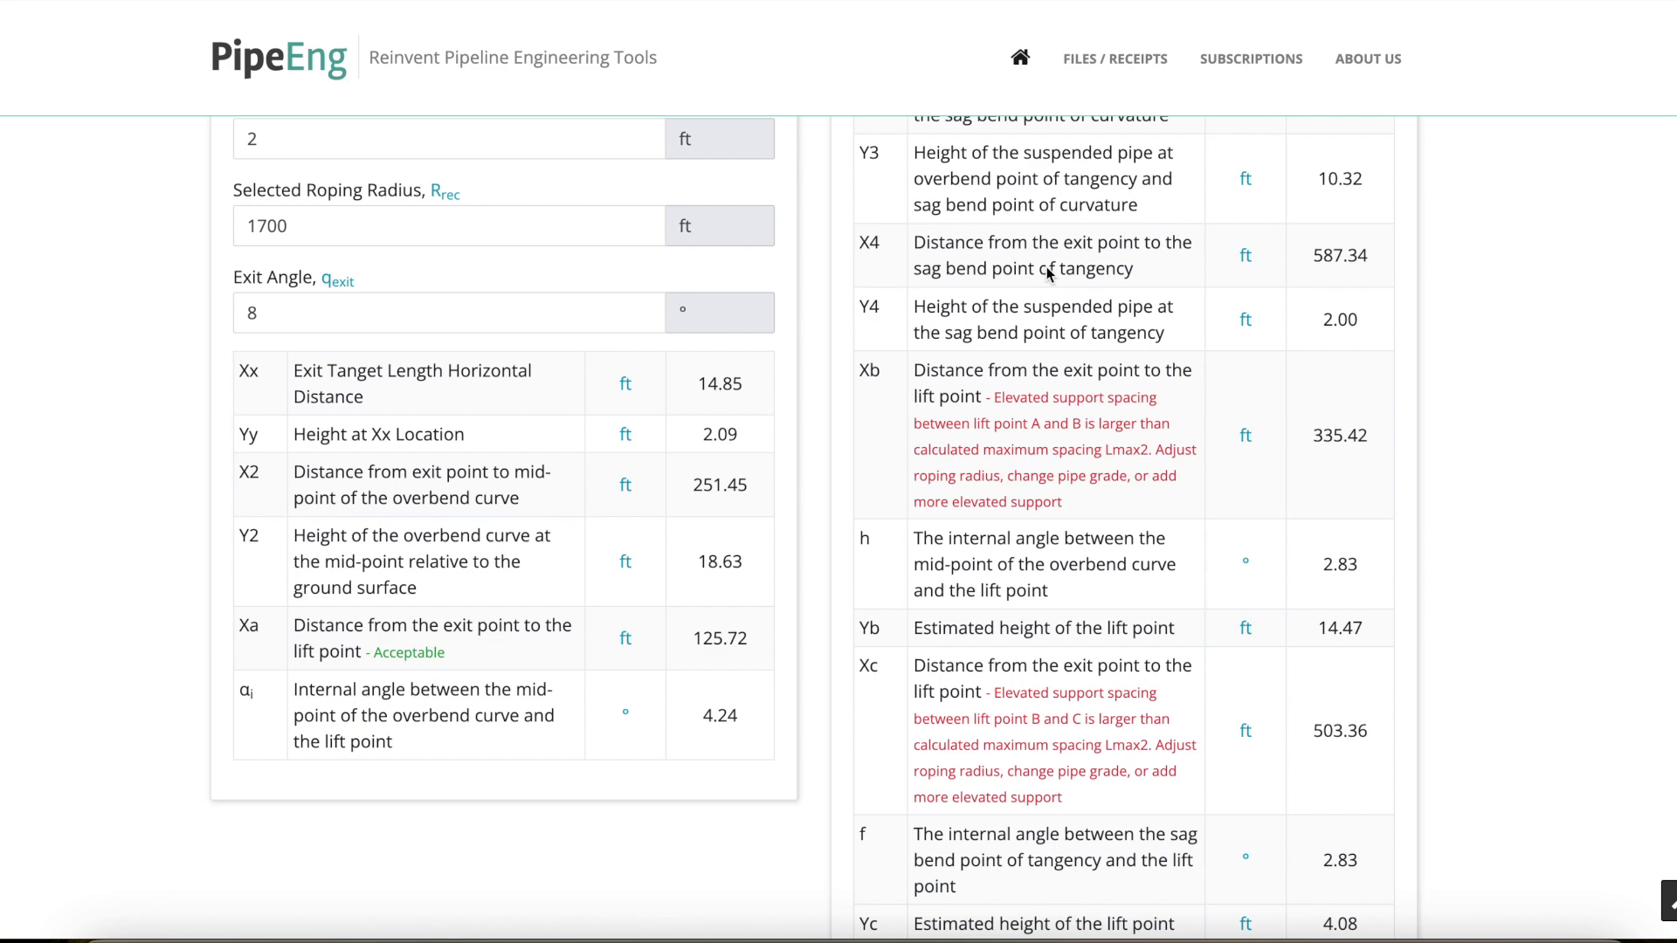
{"action": "scroll", "coordinate": [1047, 266], "scroll_direction": "down", "scroll_amount": 1}
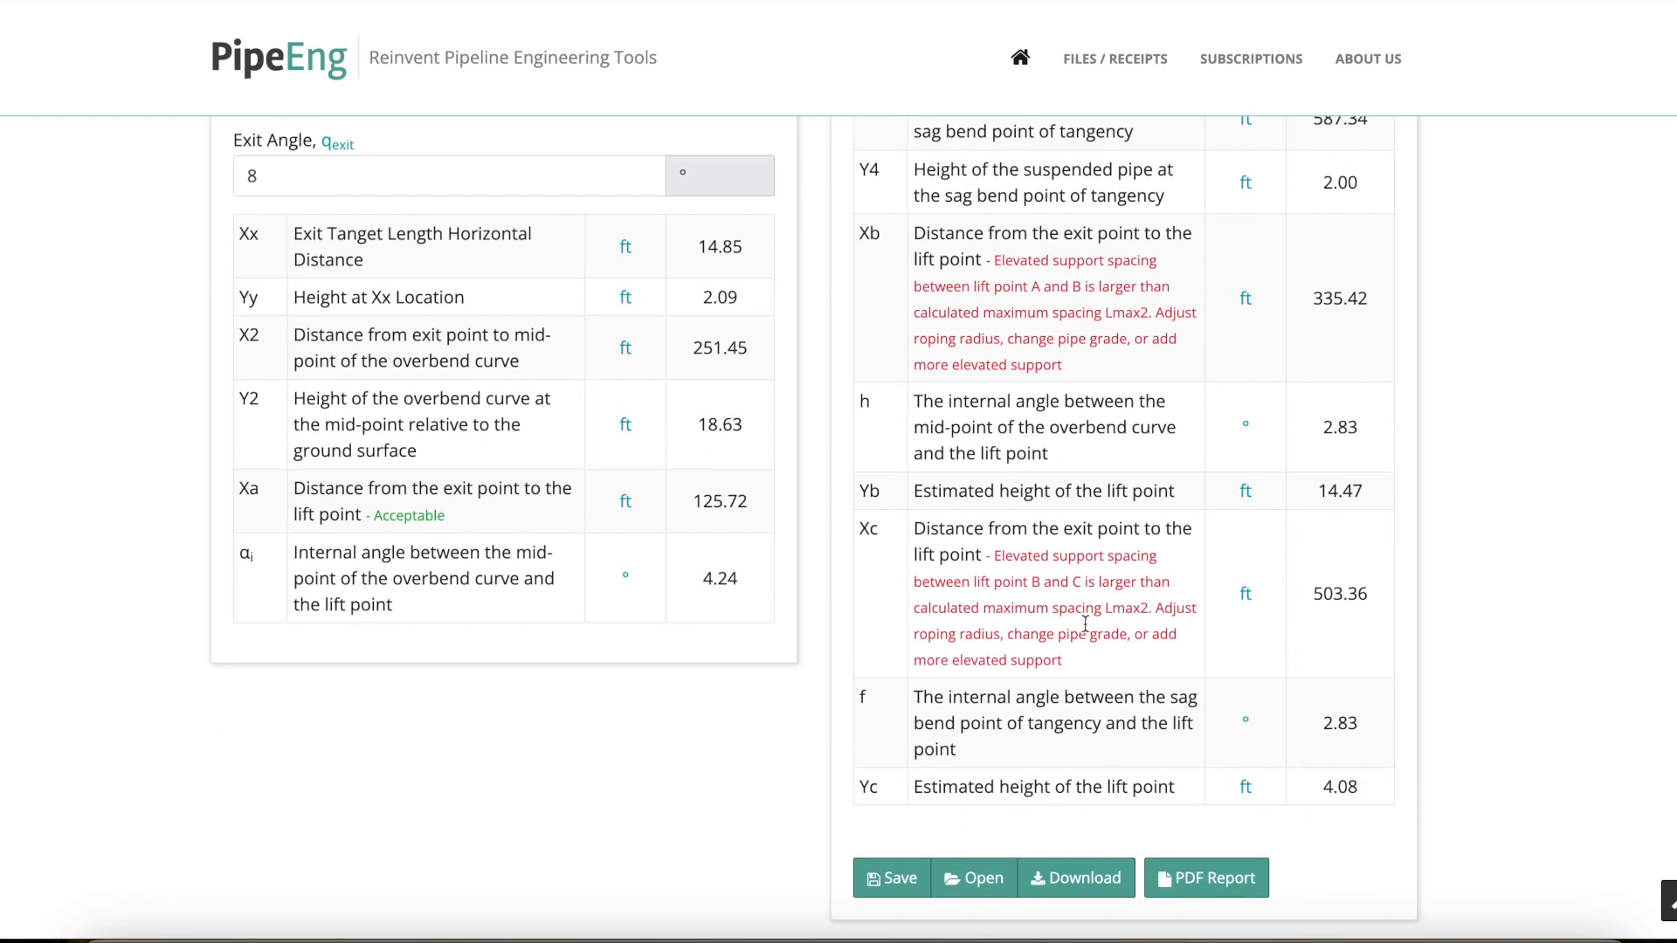
- Examine the roller support spacing Lmax in the lift diagram, and reread the suggested adjustments for lift point distances Xb and Xc
{"action": "scroll", "coordinate": [1085, 624], "scroll_direction": "up", "scroll_amount": 16}
{"action": "scroll", "coordinate": [1085, 621], "scroll_direction": "down", "scroll_amount": 6}
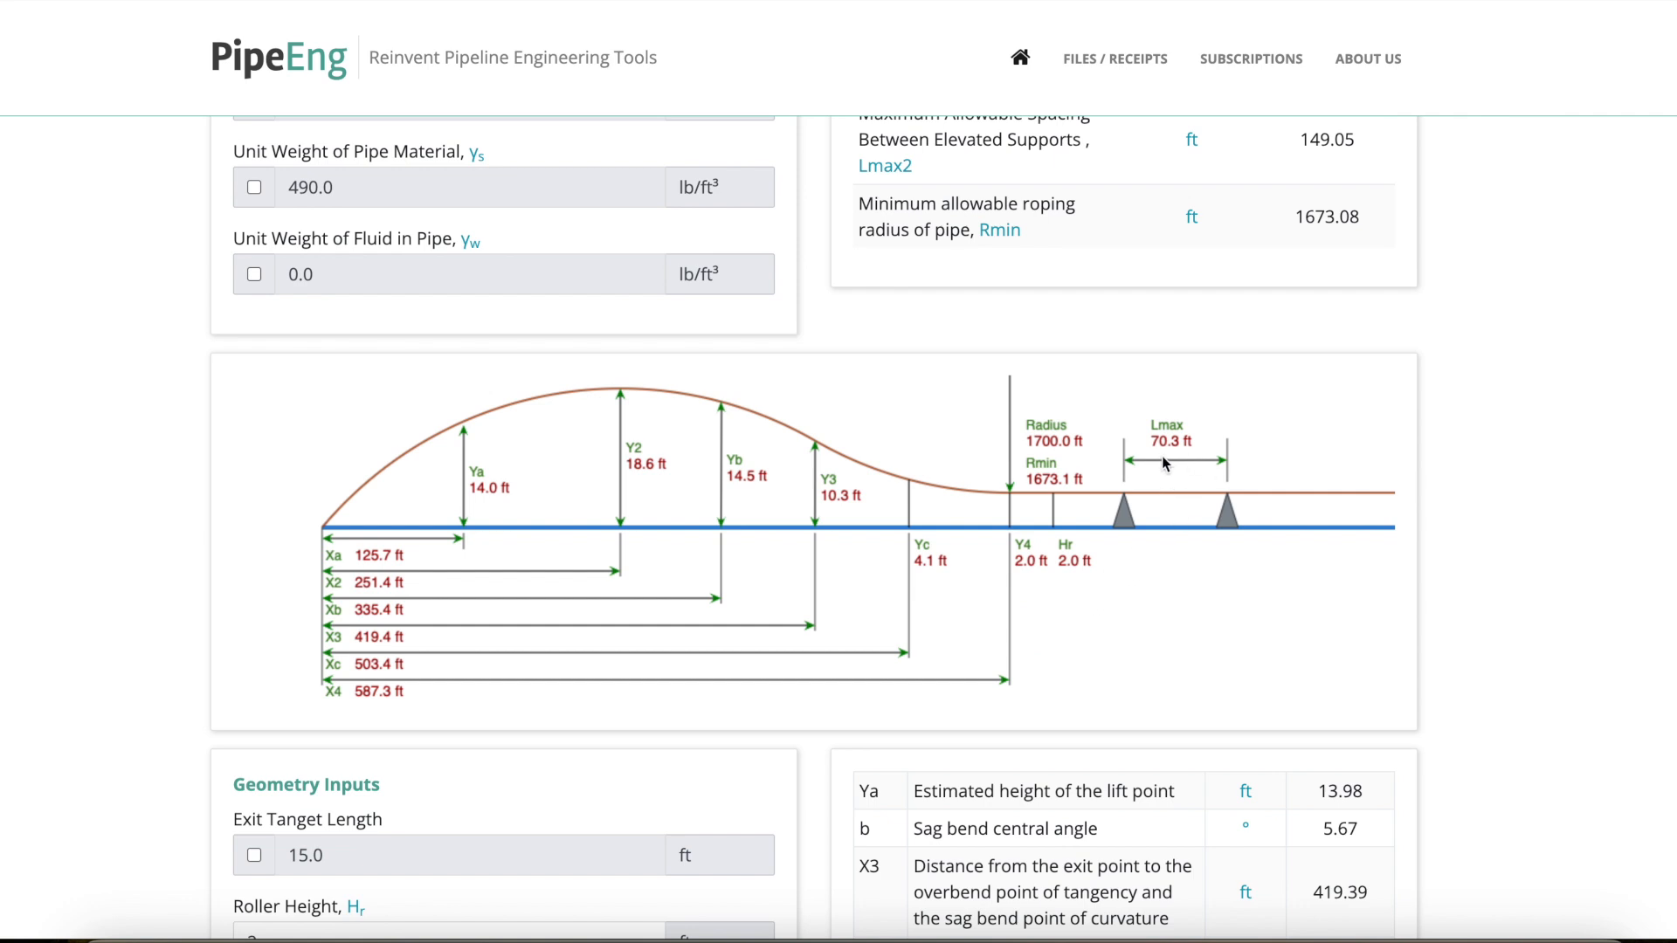
{"action": "scroll", "coordinate": [1153, 480], "scroll_direction": "down", "scroll_amount": 1}
{"action": "scroll", "coordinate": [1195, 466], "scroll_direction": "down", "scroll_amount": 1}
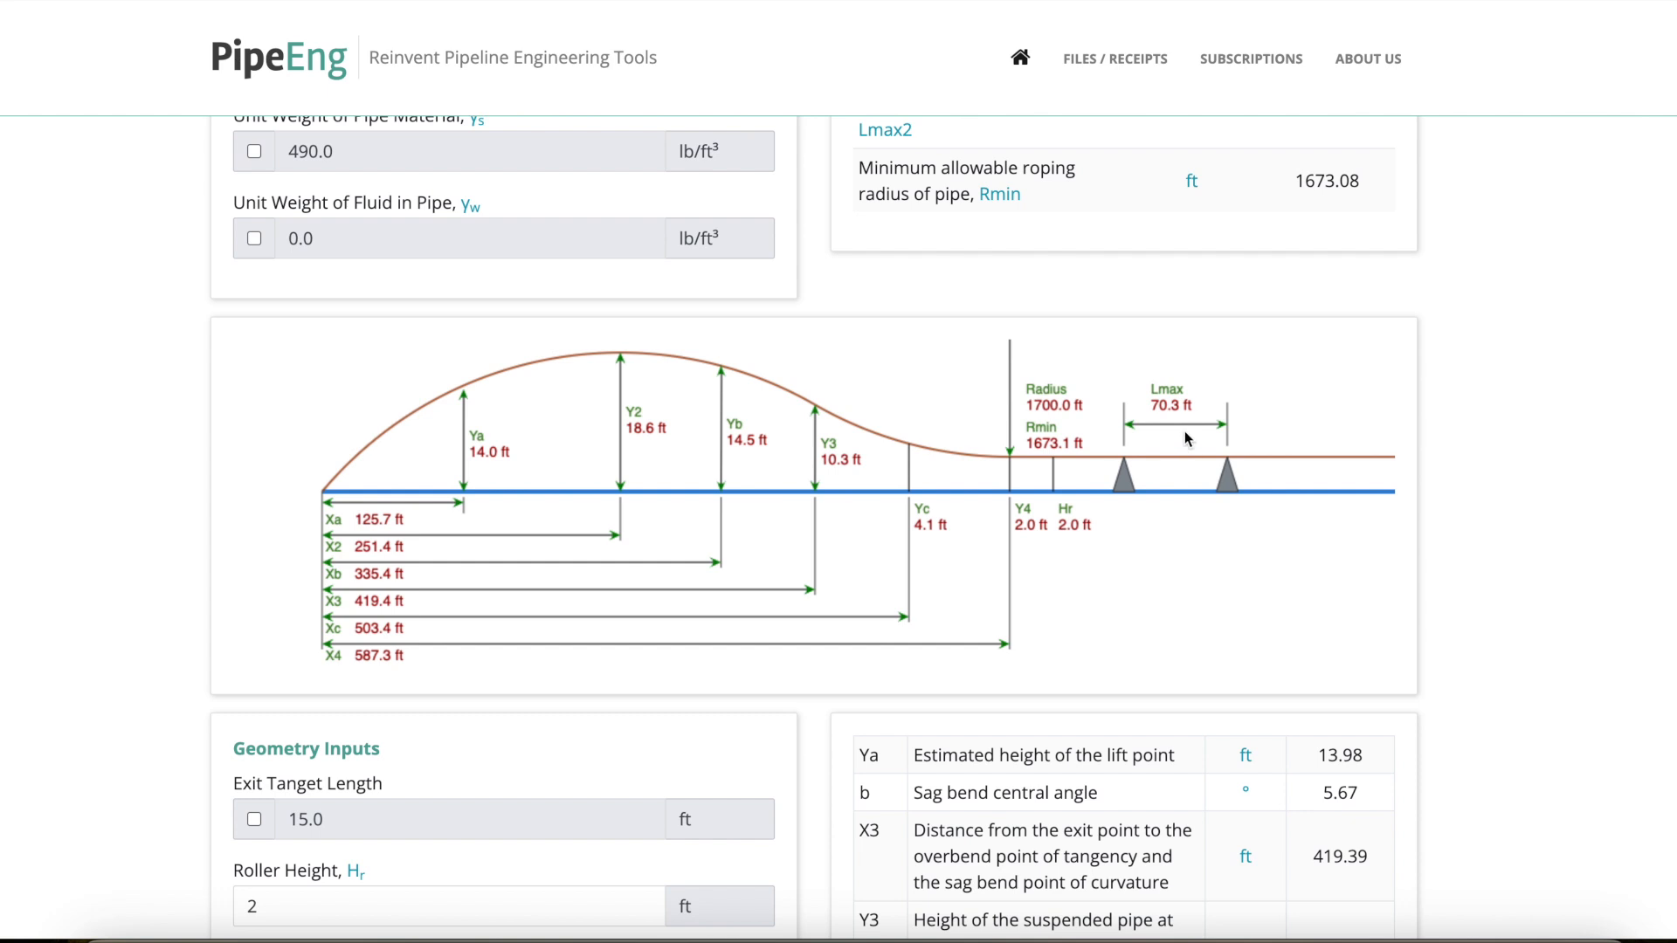
{"action": "scroll", "coordinate": [1198, 428], "scroll_direction": "down", "scroll_amount": 1}
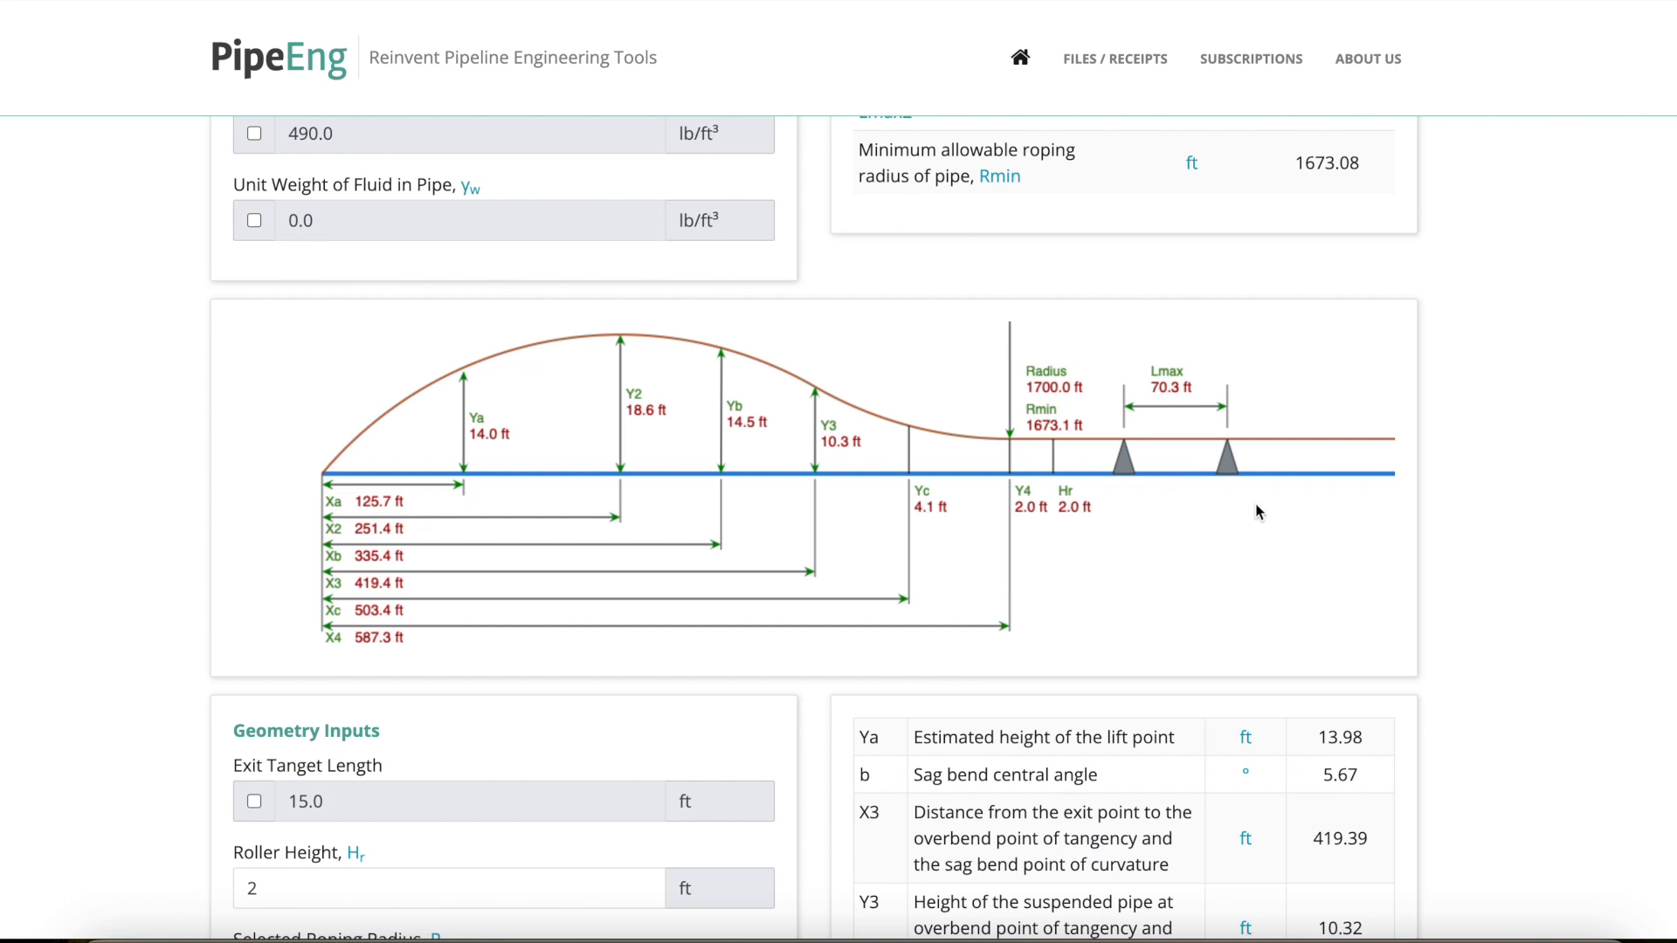
{"action": "scroll", "coordinate": [1258, 511], "scroll_direction": "down", "scroll_amount": 5}
{"action": "scroll", "coordinate": [1257, 511], "scroll_direction": "down", "scroll_amount": 2}
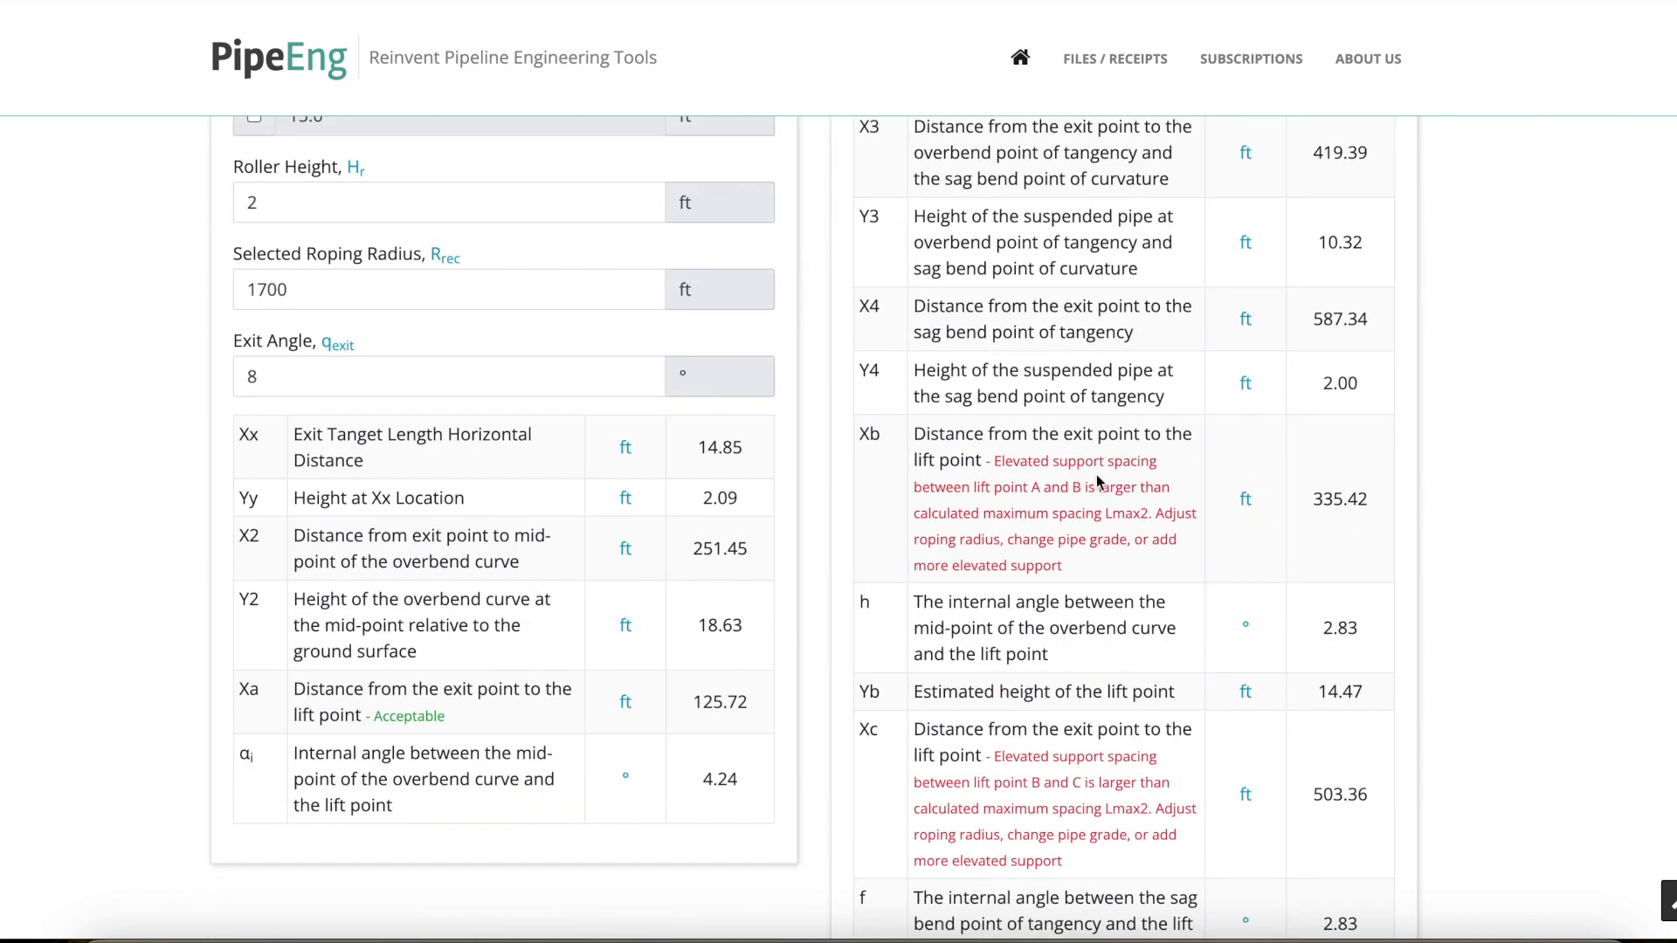
{"action": "scroll", "coordinate": [1289, 444], "scroll_direction": "down", "scroll_amount": 3}
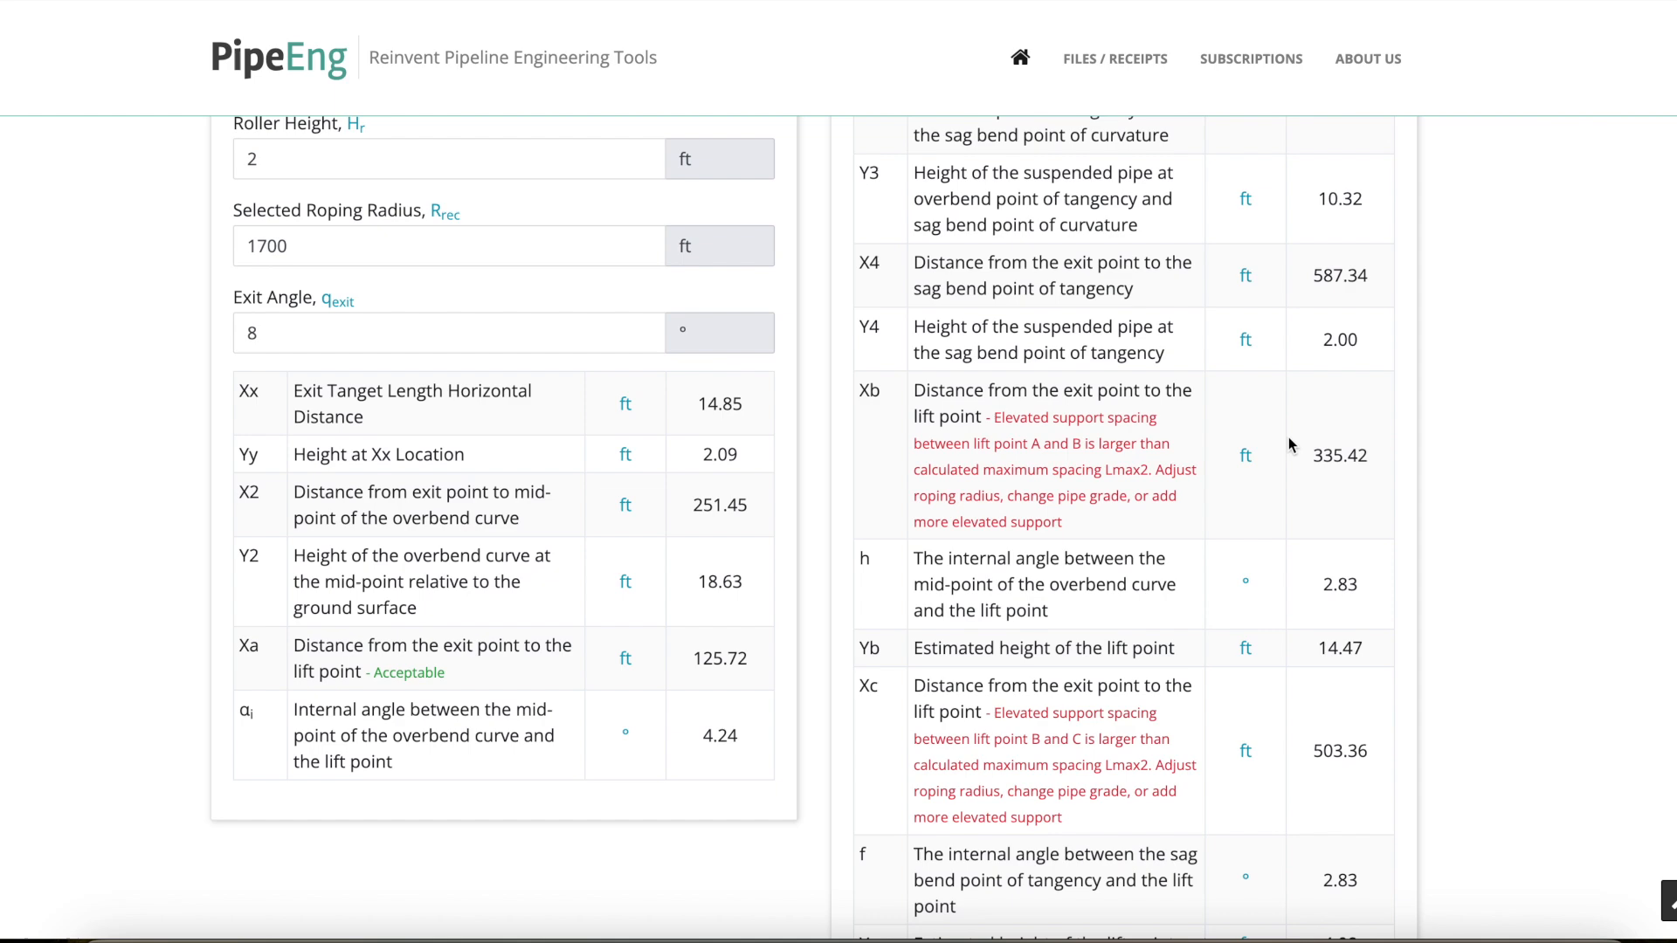
{"action": "scroll", "coordinate": [1288, 443], "scroll_direction": "down", "scroll_amount": 1}
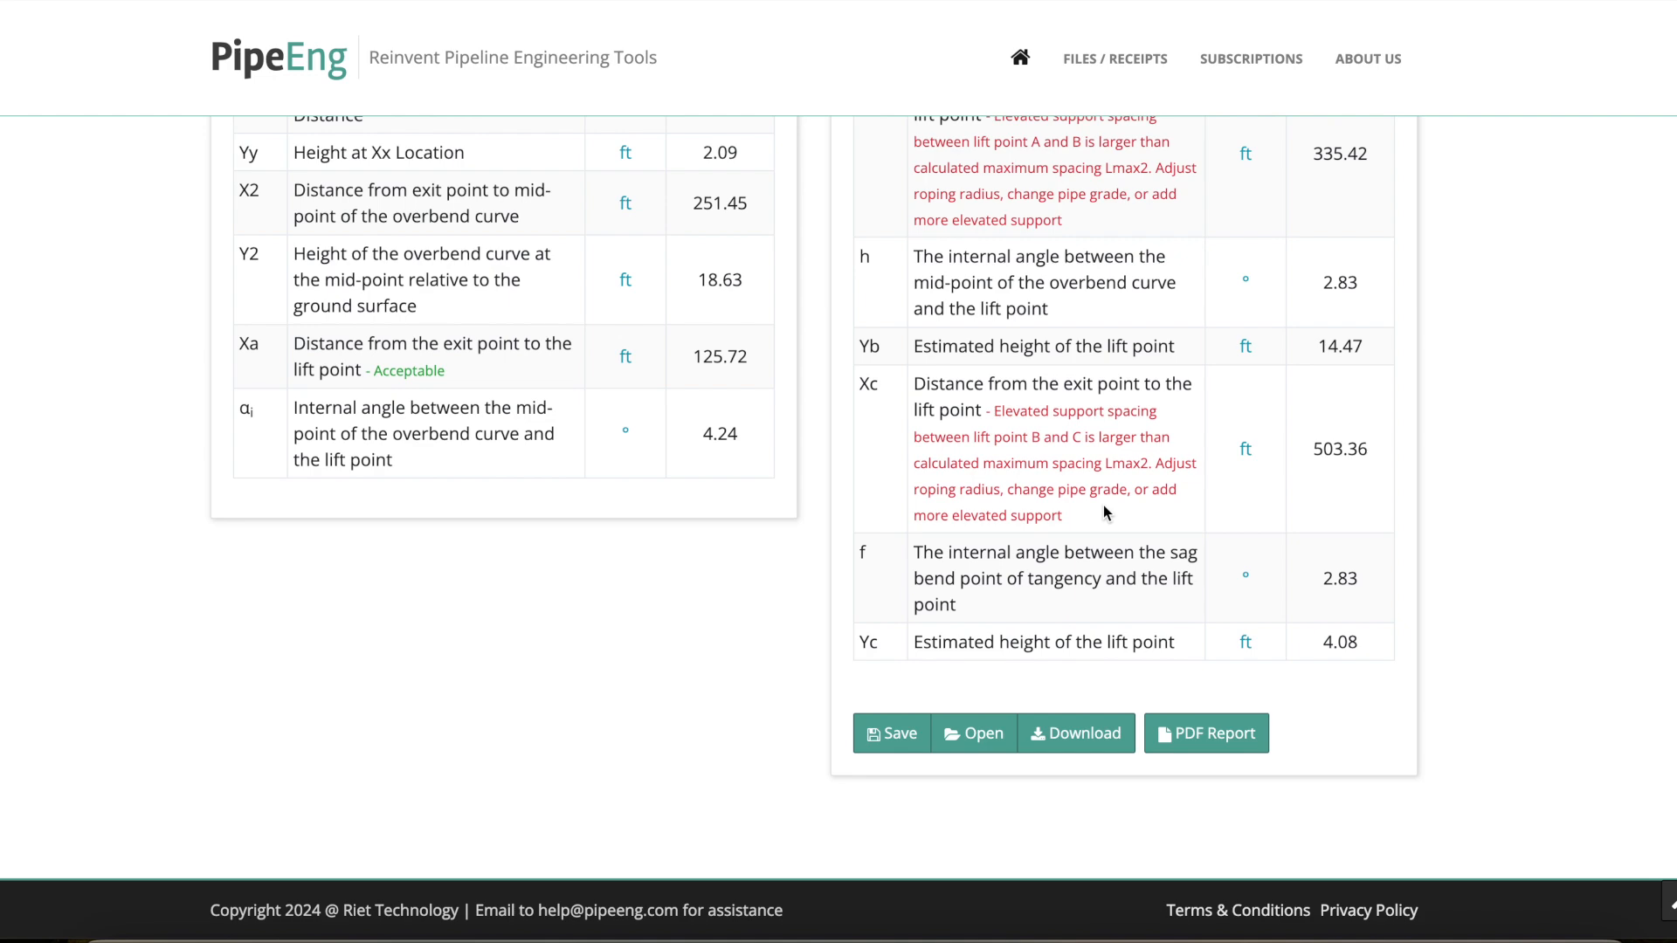
- Review the geometry inputs, the calculated allowable spacings, and the pipe inputs and factor of safety at the start of the calculation
{"action": "scroll", "coordinate": [1103, 505], "scroll_direction": "up", "scroll_amount": 6}
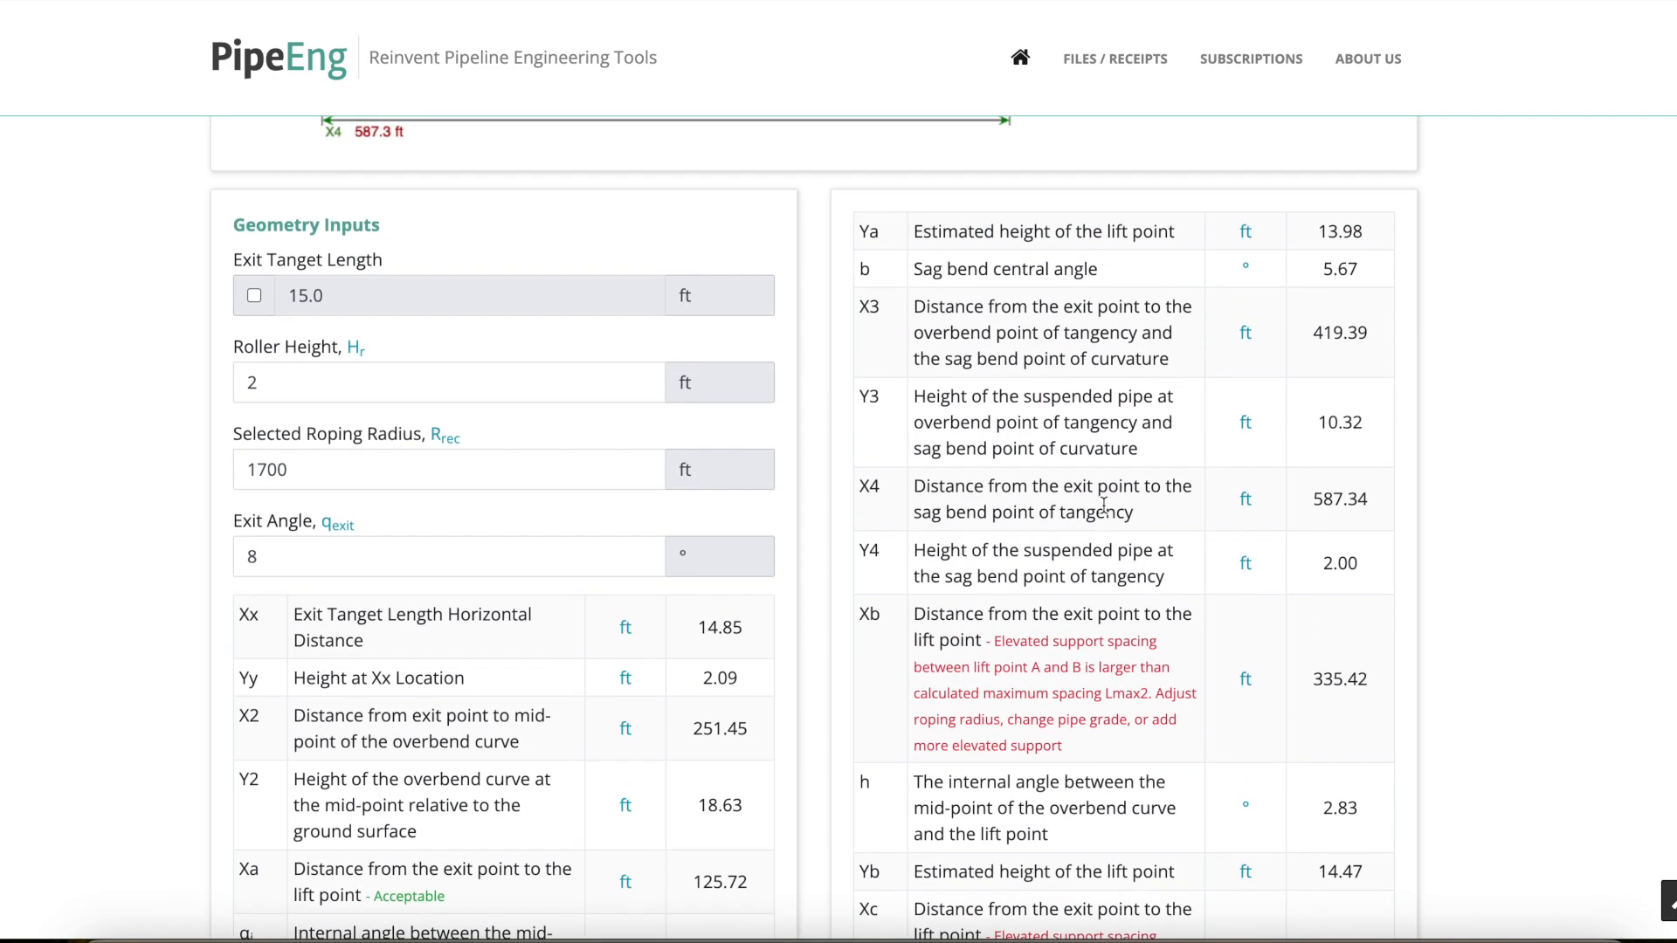
{"action": "scroll", "coordinate": [1103, 505], "scroll_direction": "up", "scroll_amount": 11}
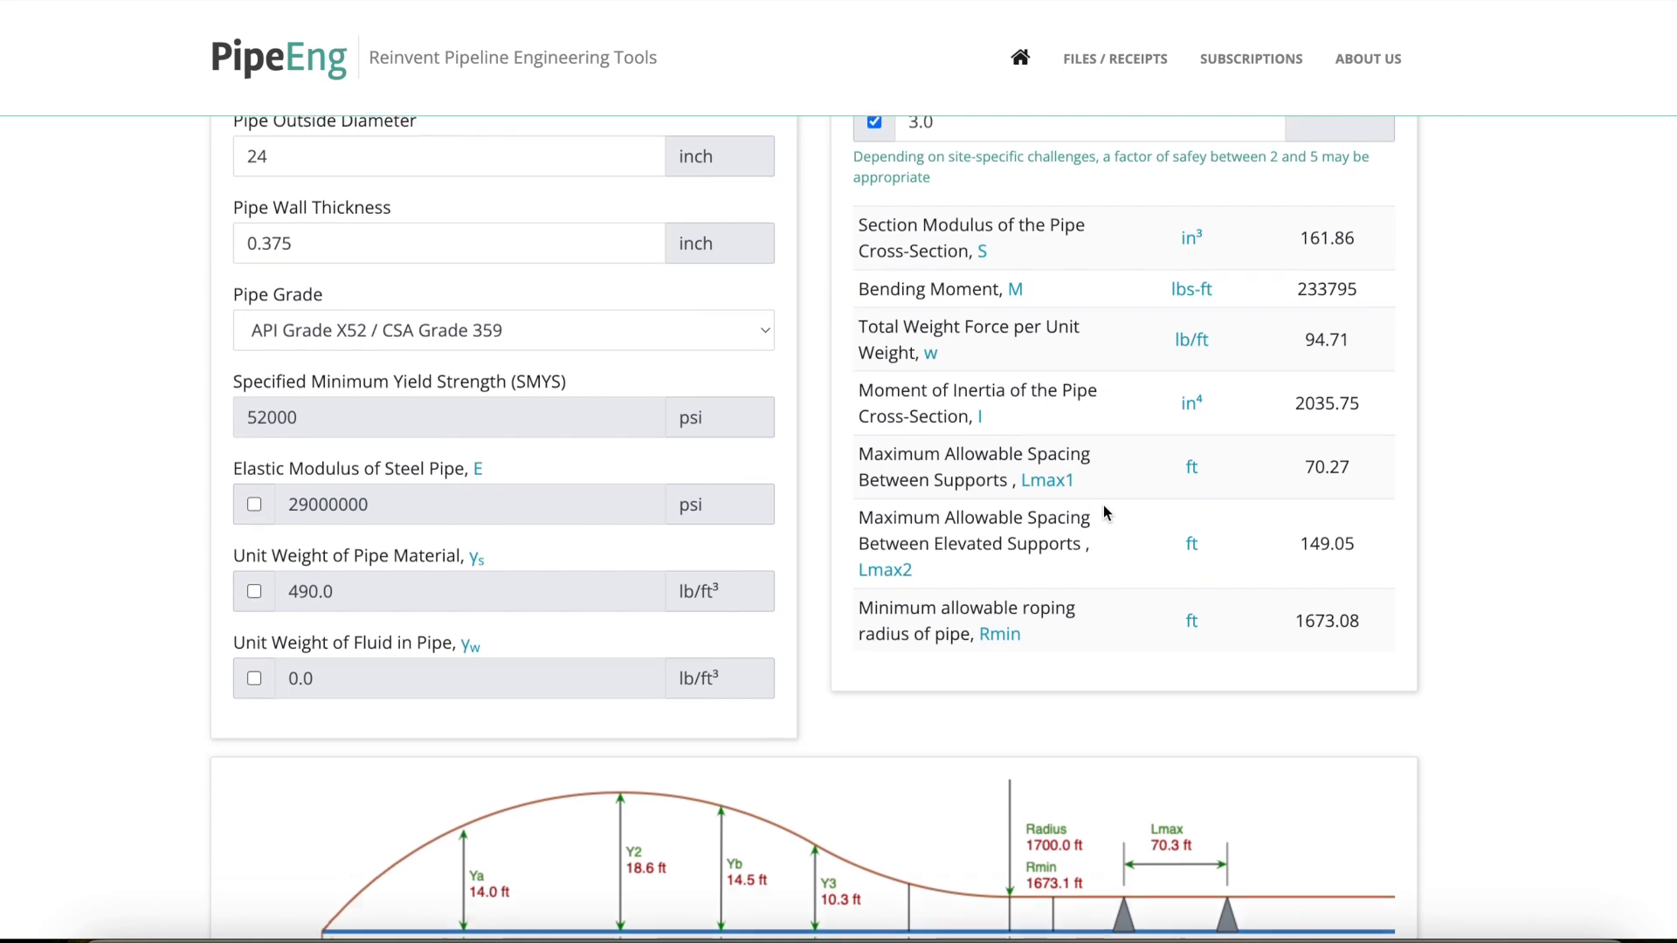
{"action": "scroll", "coordinate": [1103, 511], "scroll_direction": "up", "scroll_amount": 4}
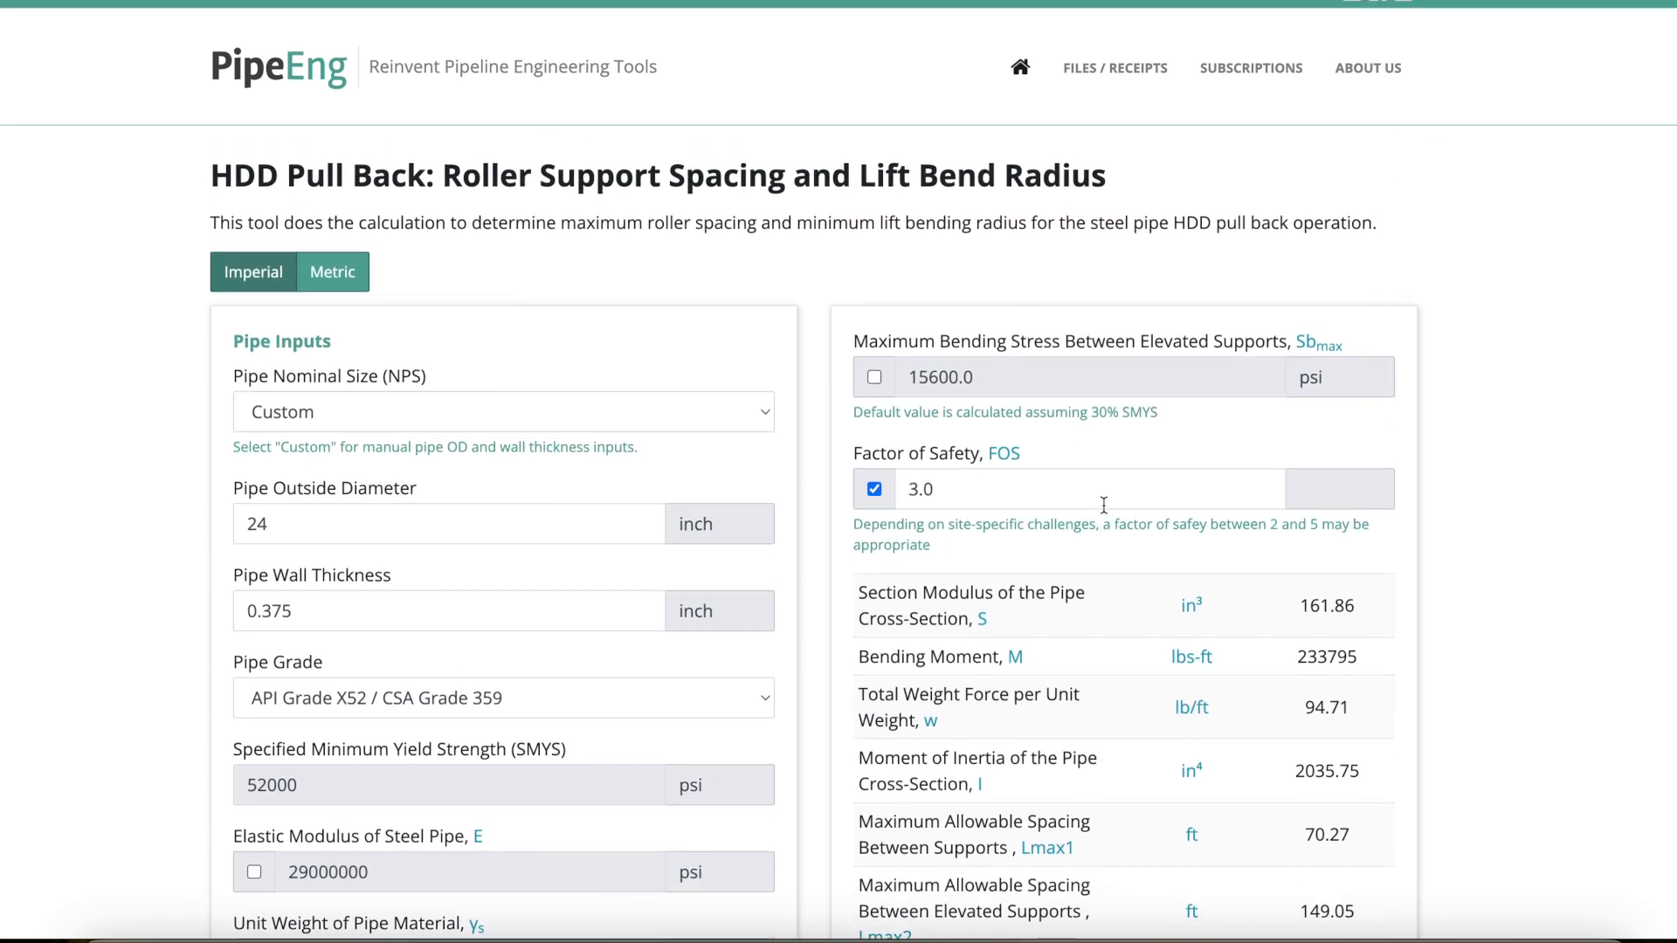